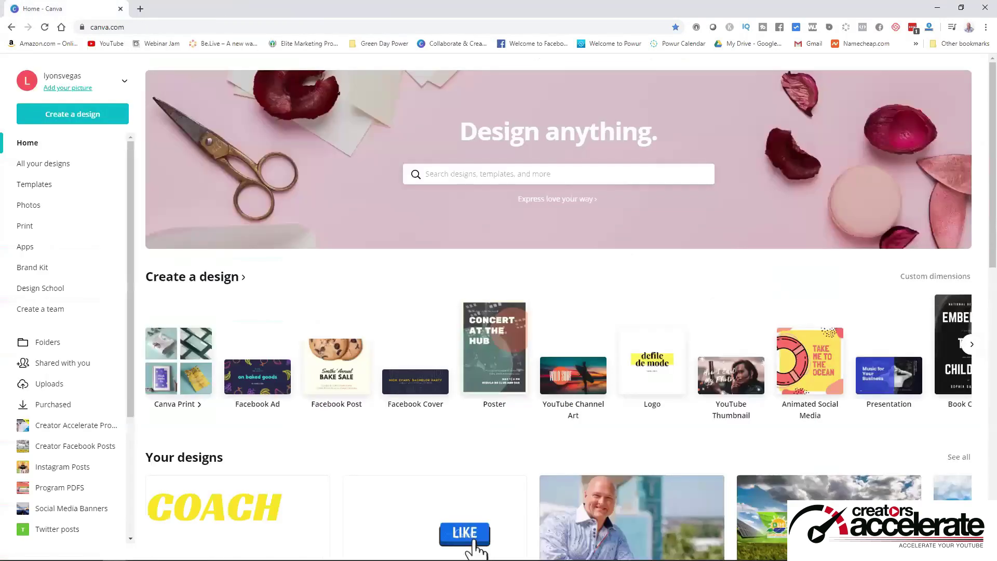
# Browse the template categories on the home page, from Facebook posts and infographics to business cards, YouTube thumbnails and postcards
pyautogui.scroll(-6, 290, 289)
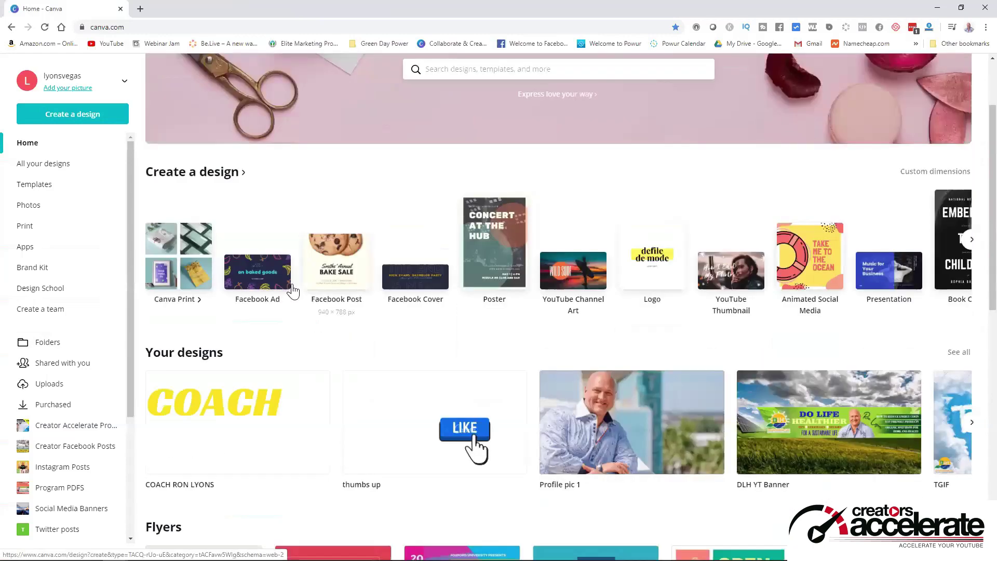
pyautogui.scroll(-18, 280, 301)
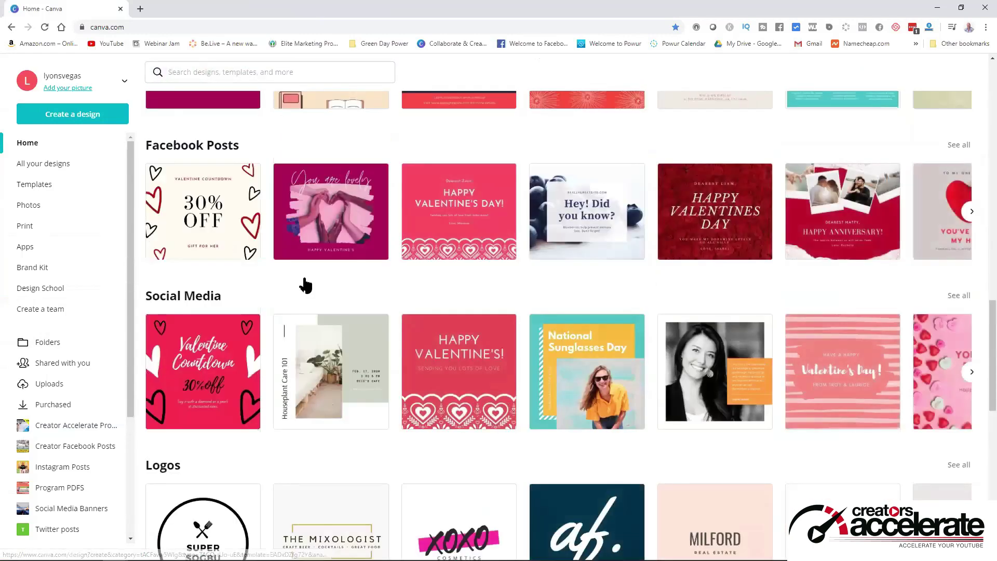
pyautogui.scroll(-9, 306, 285)
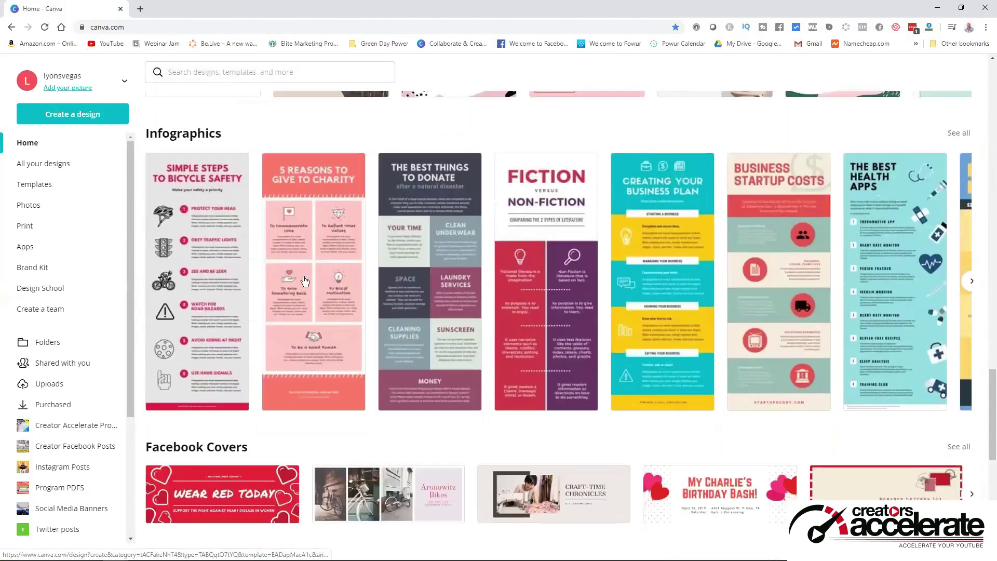
pyautogui.scroll(-8, 302, 281)
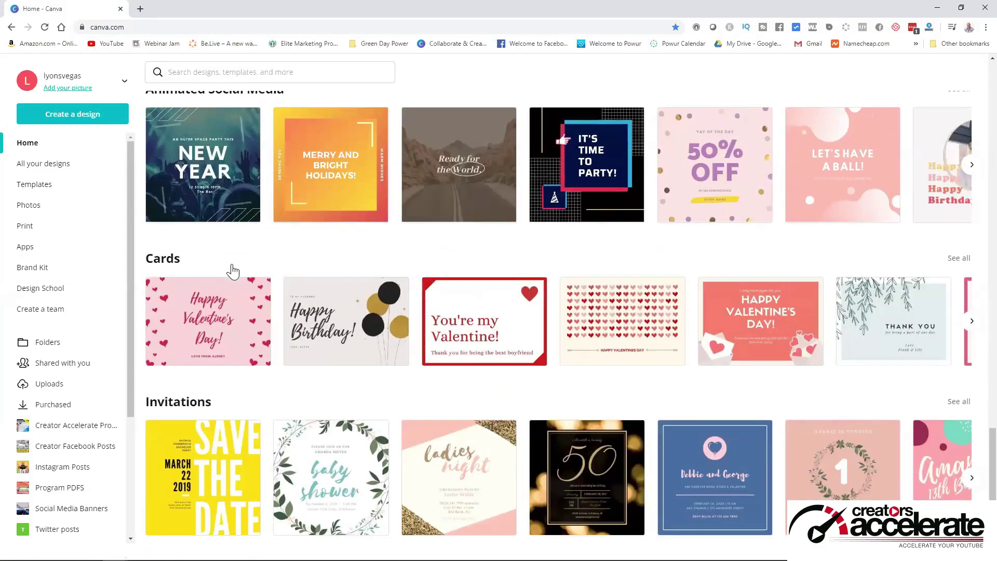
pyautogui.scroll(-2, 233, 270)
pyautogui.scroll(-5, 233, 270)
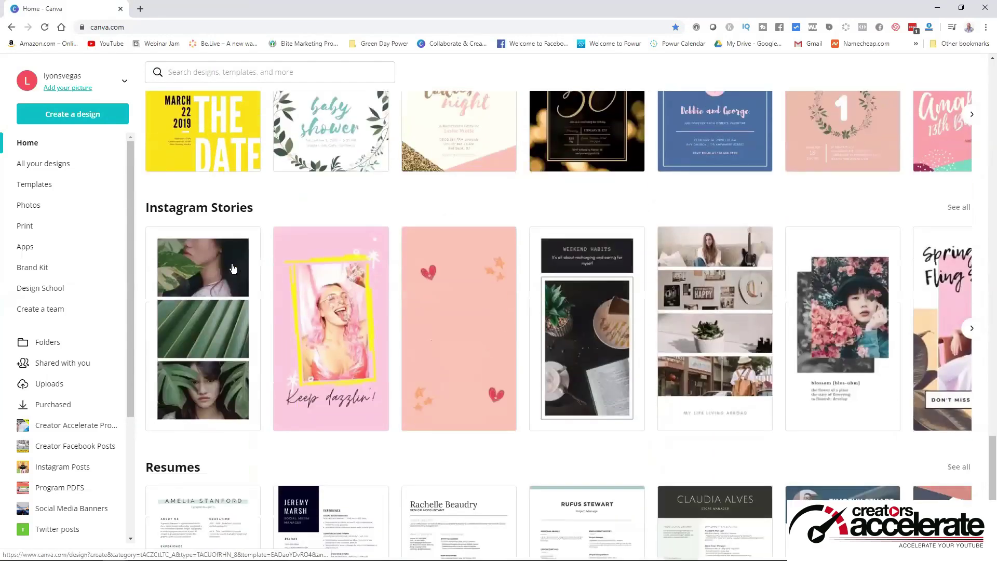
pyautogui.scroll(-12, 233, 269)
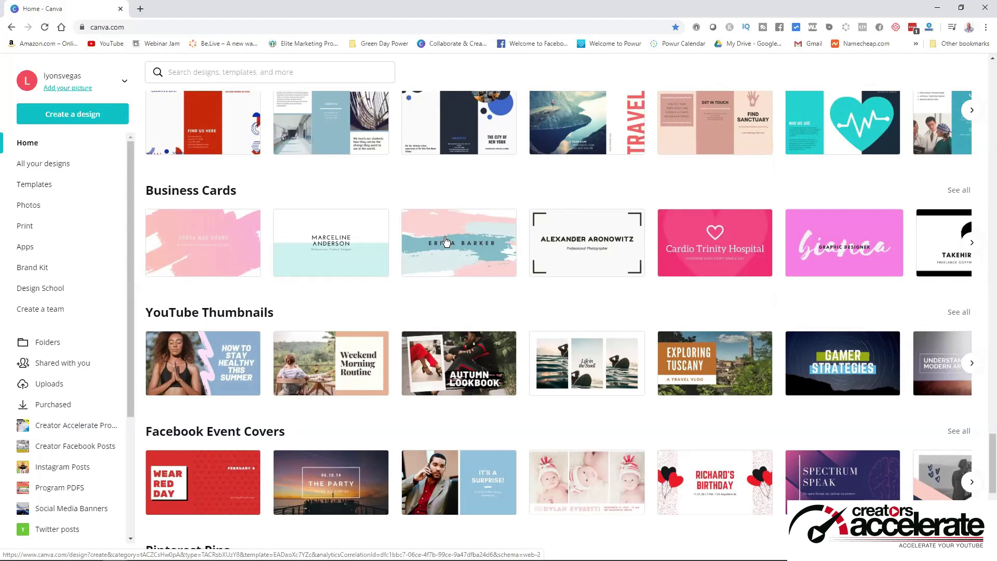
pyautogui.scroll(-3, 415, 274)
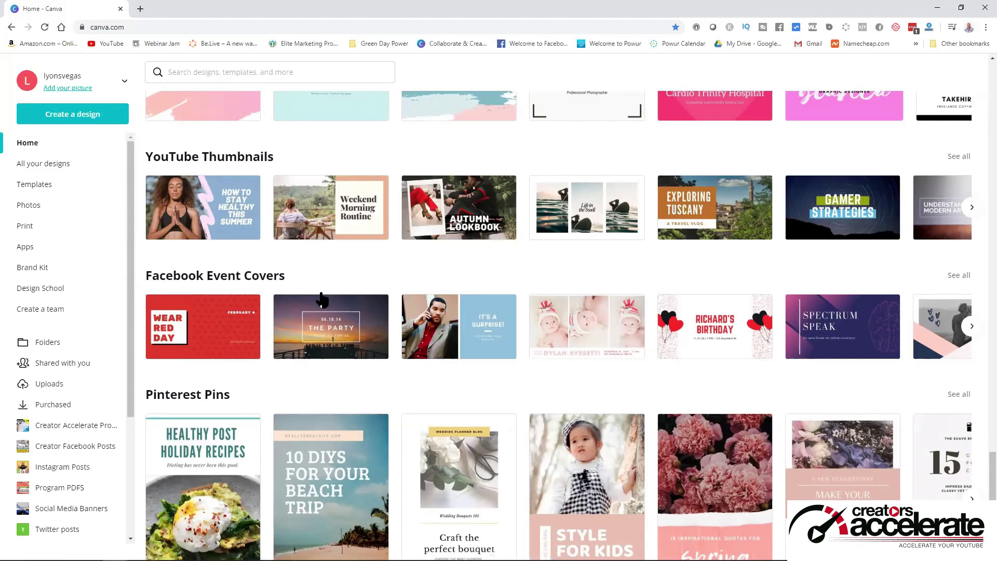
pyautogui.scroll(-4, 320, 296)
pyautogui.scroll(-8, 319, 291)
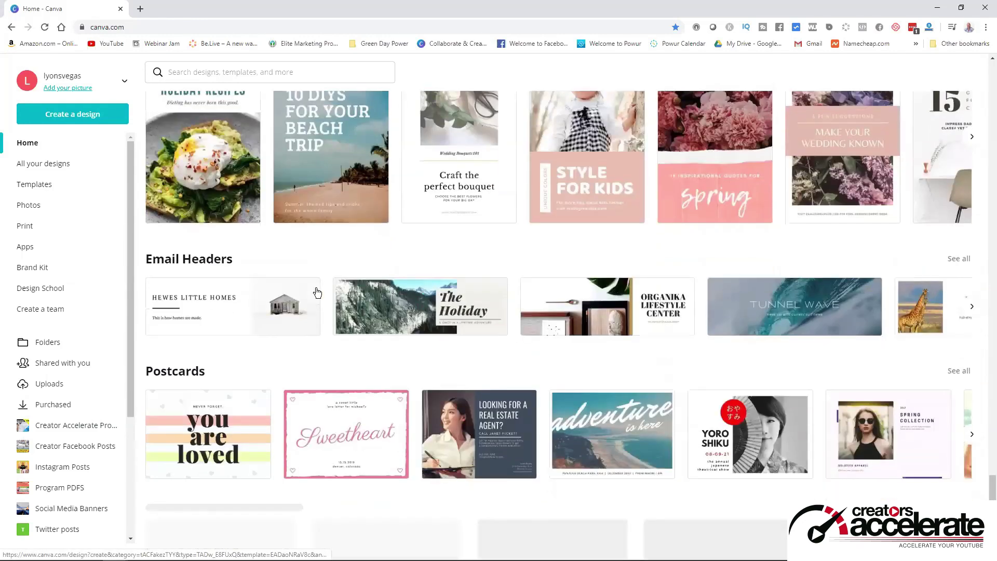
pyautogui.scroll(13, 318, 292)
pyautogui.scroll(5, 329, 319)
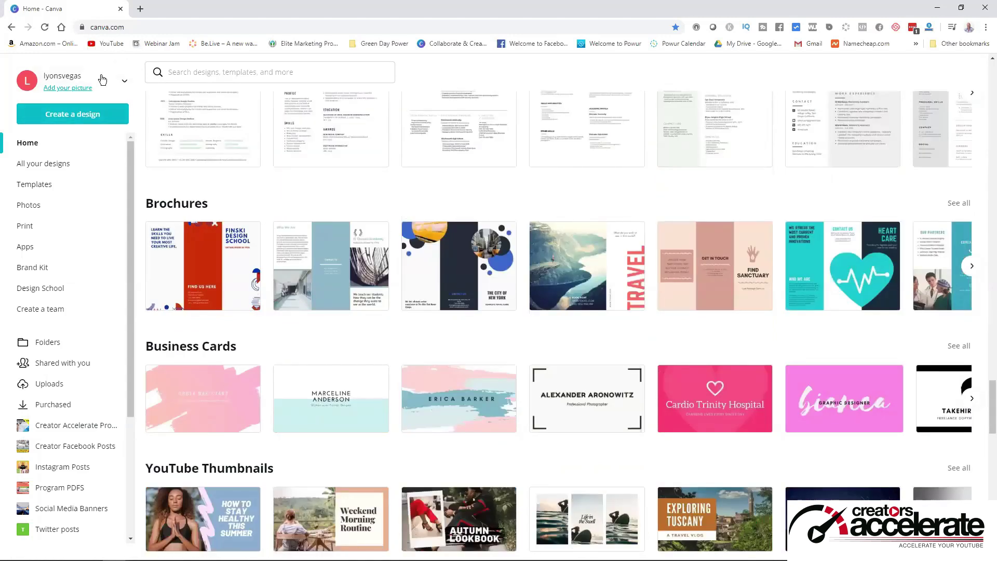
# Create a new blank Facebook Ad design
pyautogui.click(76, 114)
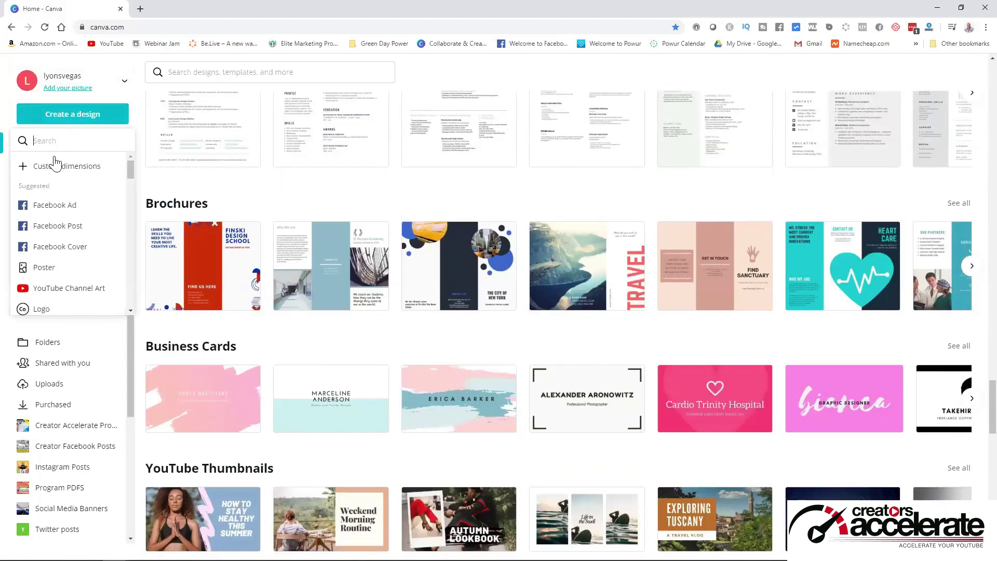
pyautogui.click(52, 206)
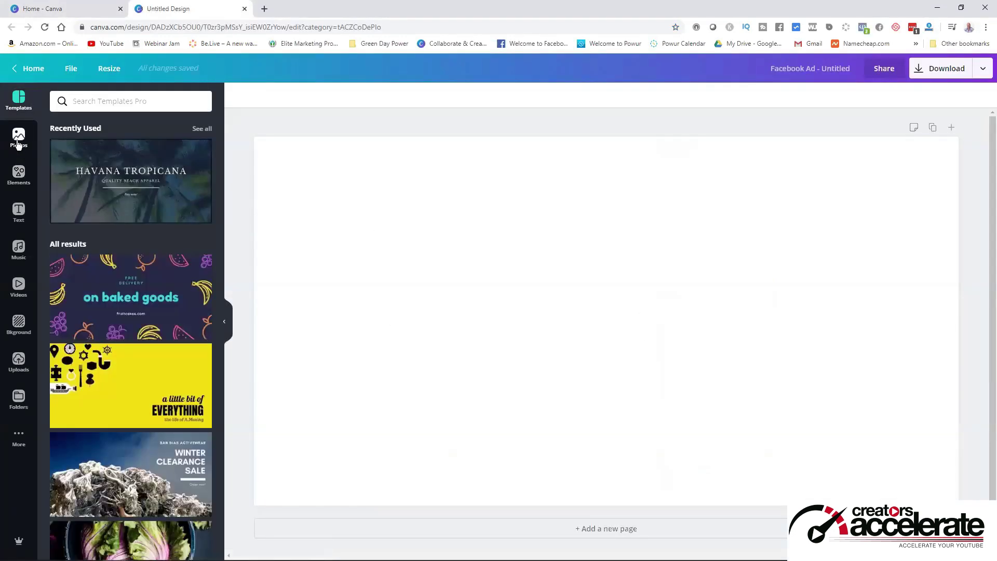
# Search the photo library for "cats" and look through the pictures offered
pyautogui.click(18, 137)
pyautogui.scroll(-6, 120, 270)
pyautogui.scroll(-10, 121, 270)
pyautogui.click(102, 100)
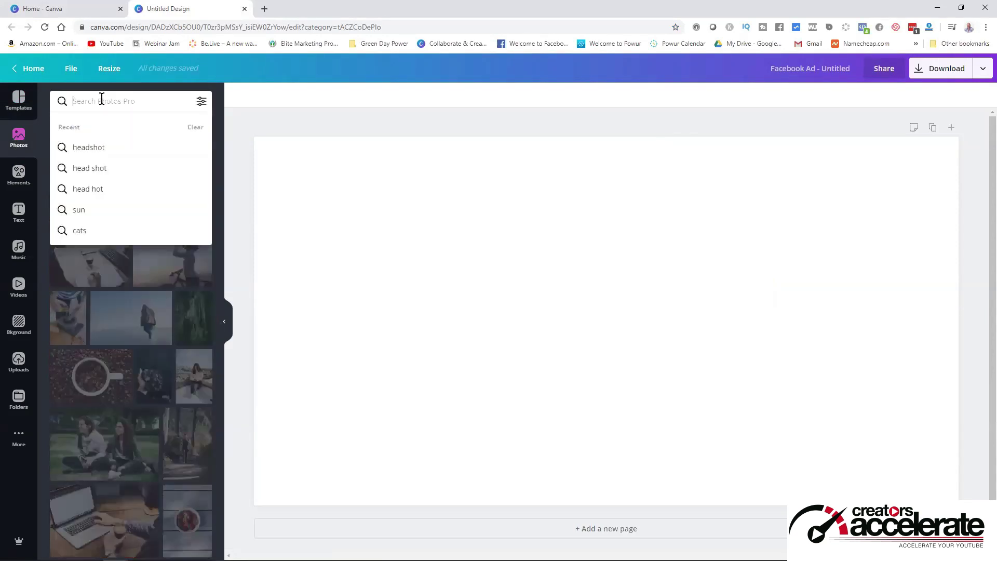
pyautogui.write('cats')
pyautogui.press('Return')
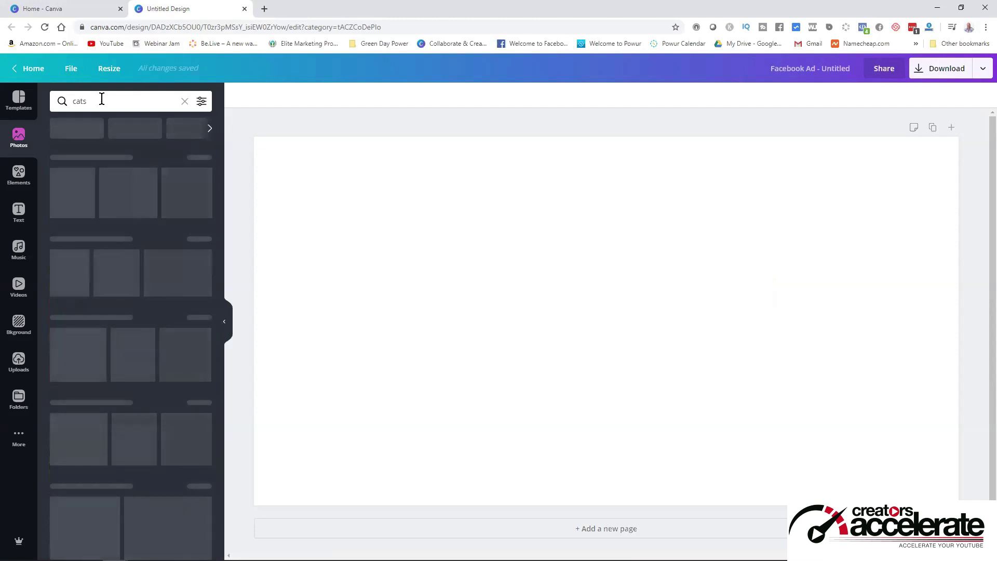
pyautogui.scroll(-7, 125, 250)
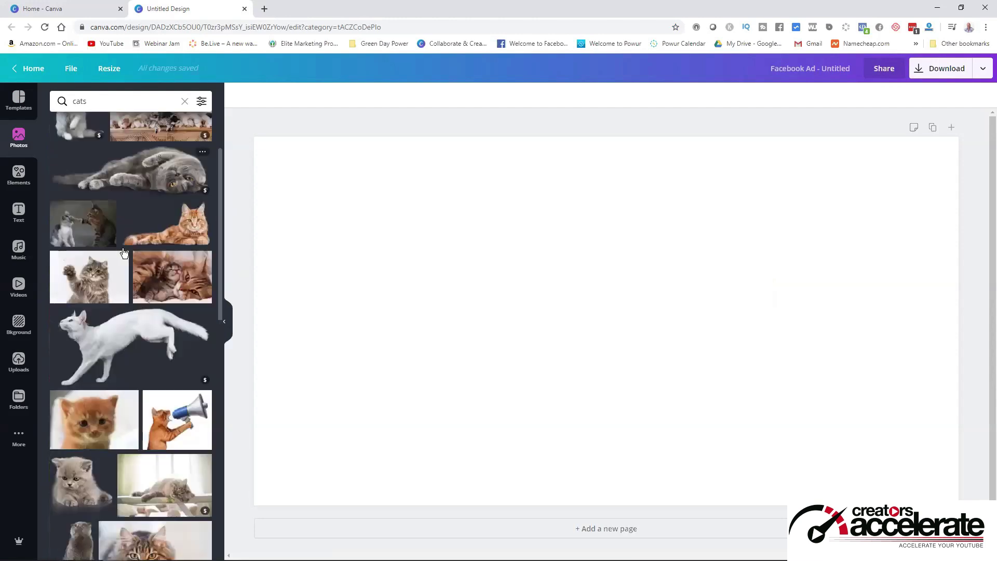
pyautogui.scroll(-8, 123, 253)
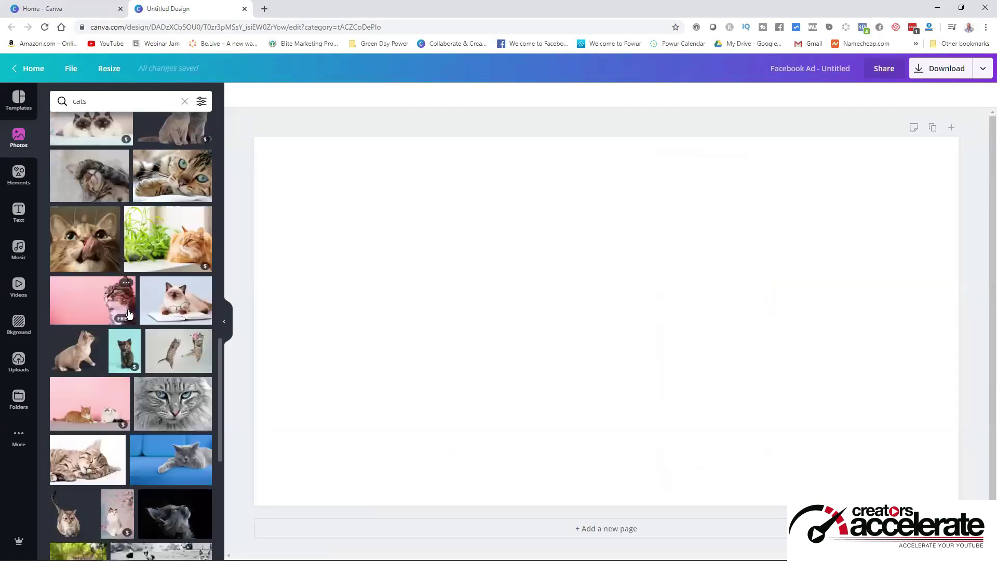
pyautogui.scroll(12, 135, 337)
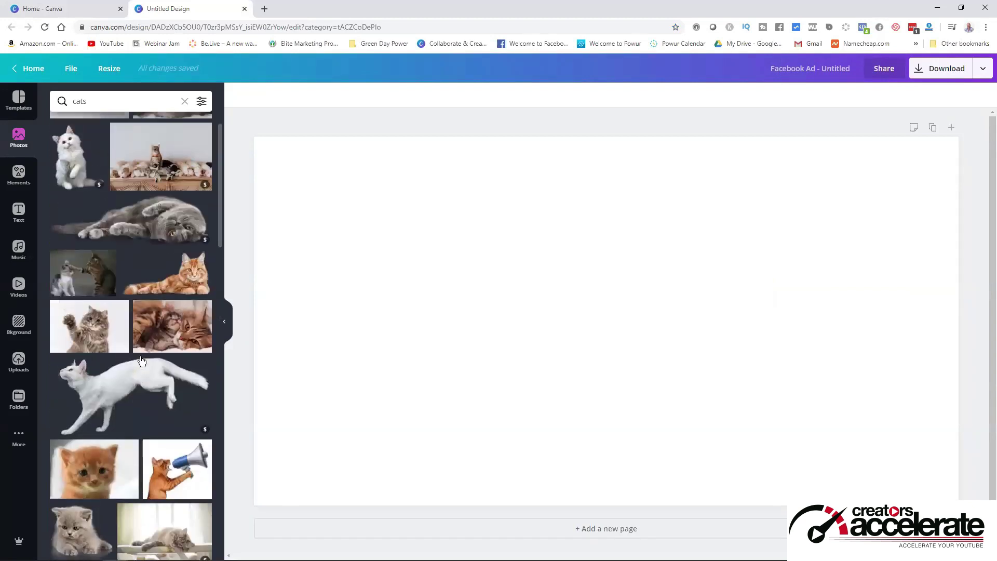
pyautogui.scroll(1, 141, 360)
pyautogui.moveTo(205, 240)
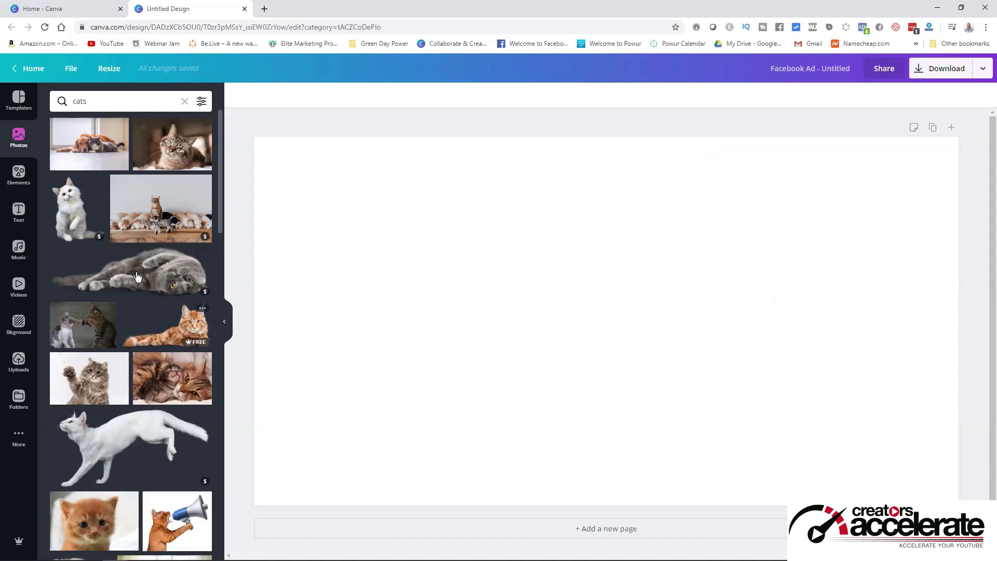
# Look through the element categories and search the elements for "cats"
pyautogui.click(19, 174)
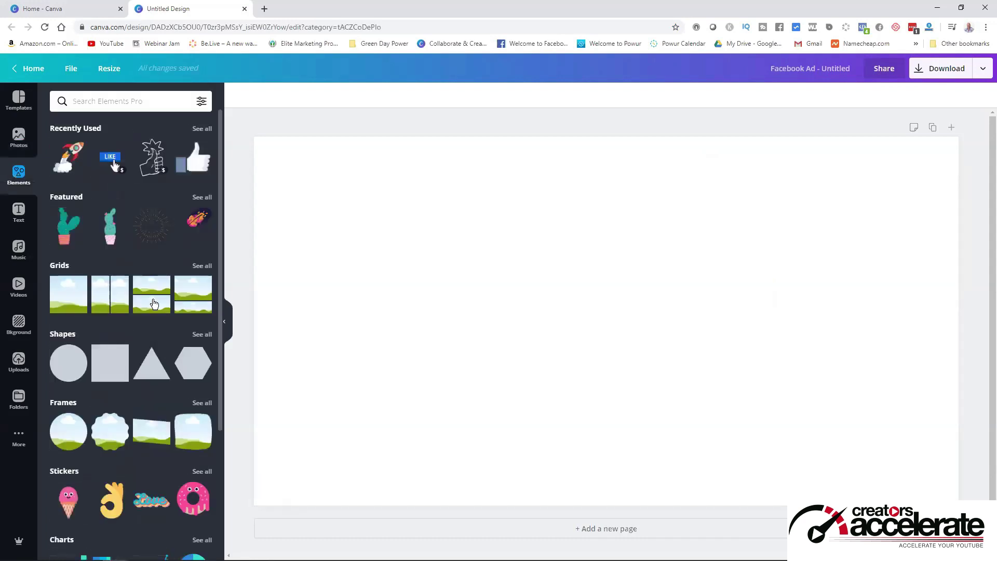
pyautogui.scroll(-3, 130, 176)
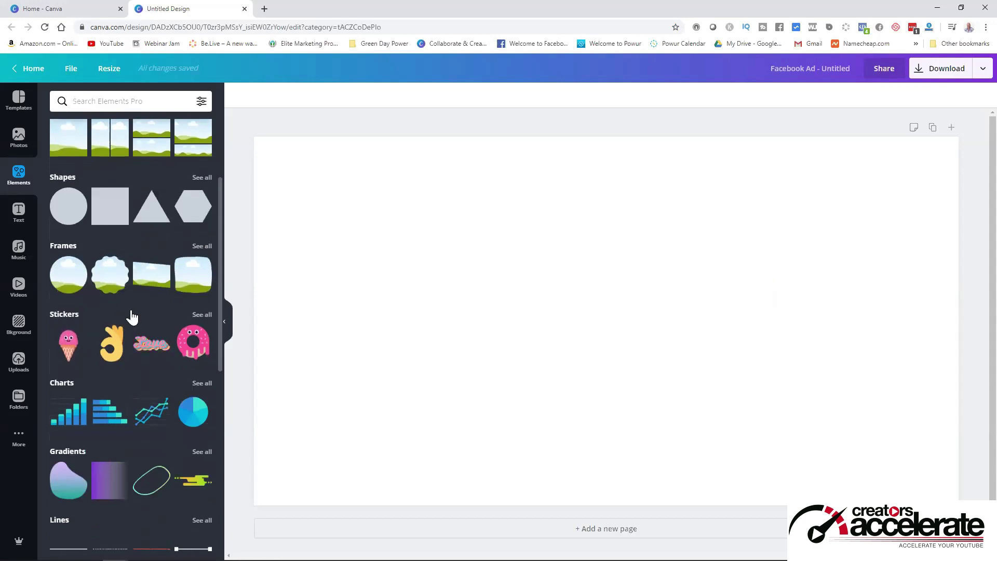
pyautogui.scroll(-3, 135, 270)
pyautogui.scroll(-3, 136, 333)
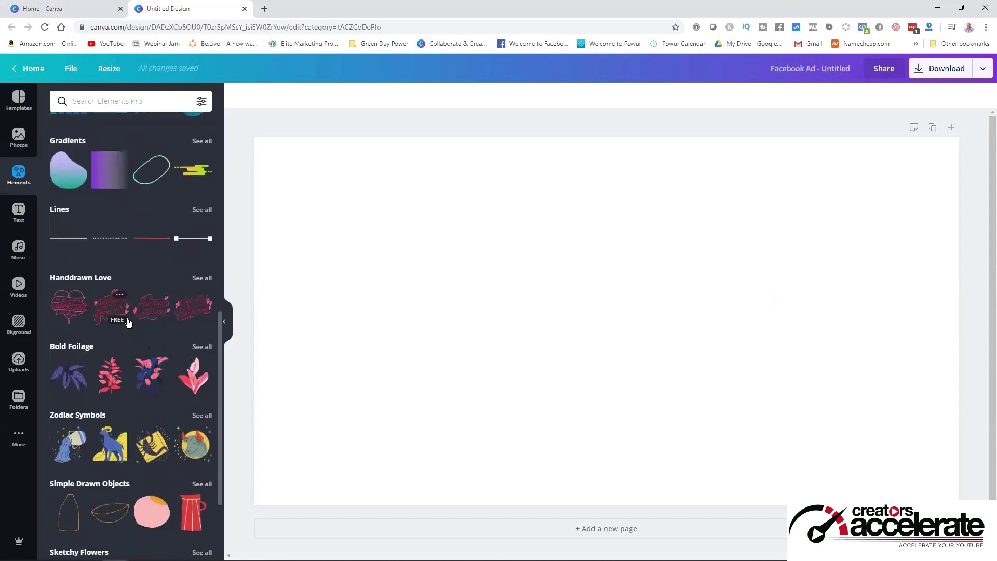
pyautogui.click(84, 106)
pyautogui.write('cats')
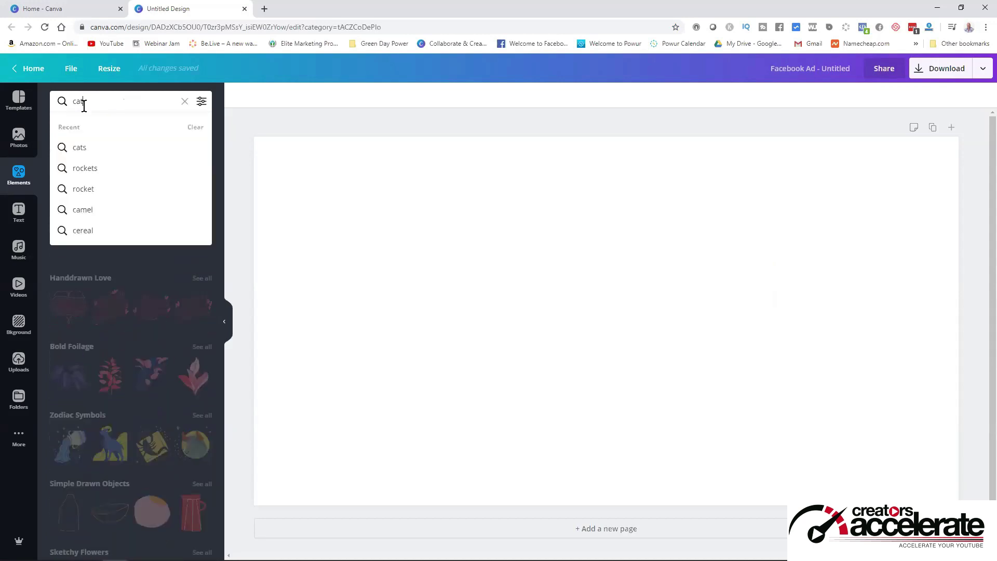
pyautogui.press('Return')
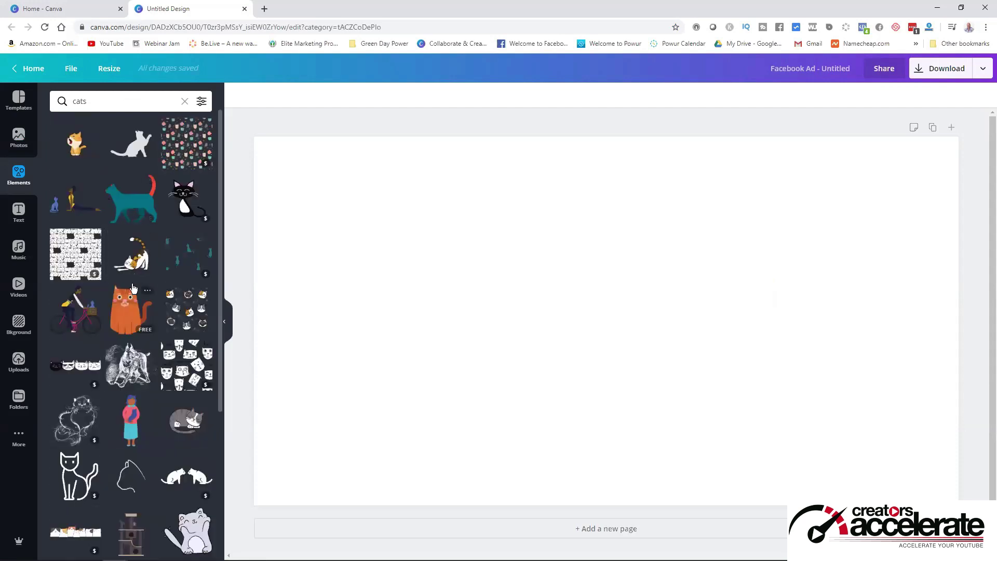
pyautogui.scroll(-3, 133, 287)
pyautogui.scroll(-7, 129, 320)
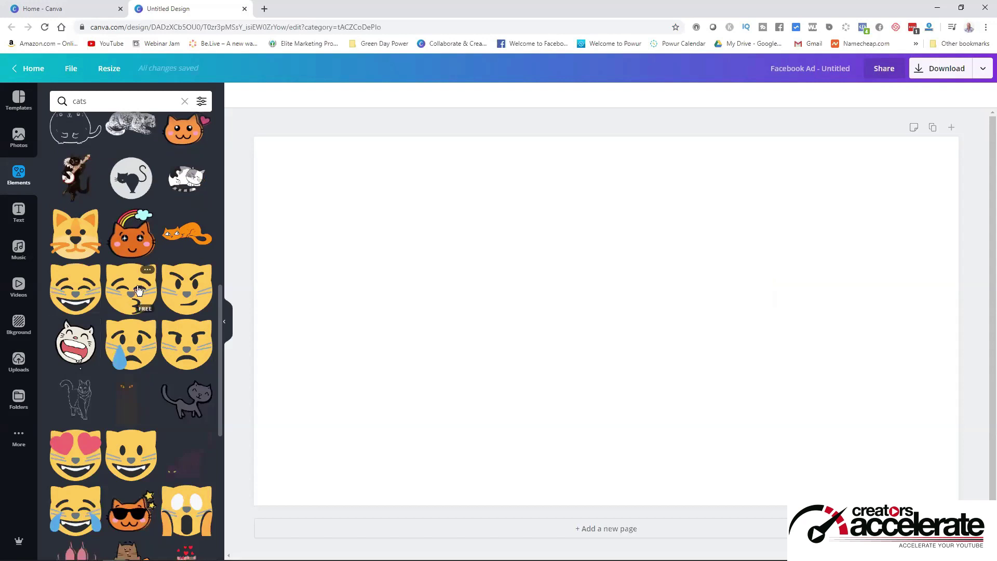
pyautogui.scroll(-3, 132, 306)
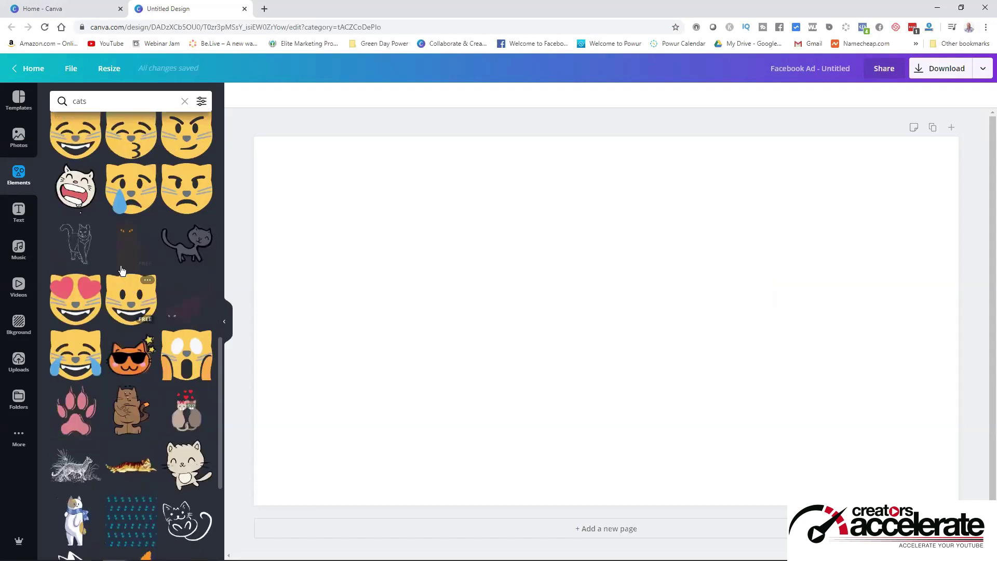
# Look through the text styles and font combinations and the available music tracks
pyautogui.click(15, 213)
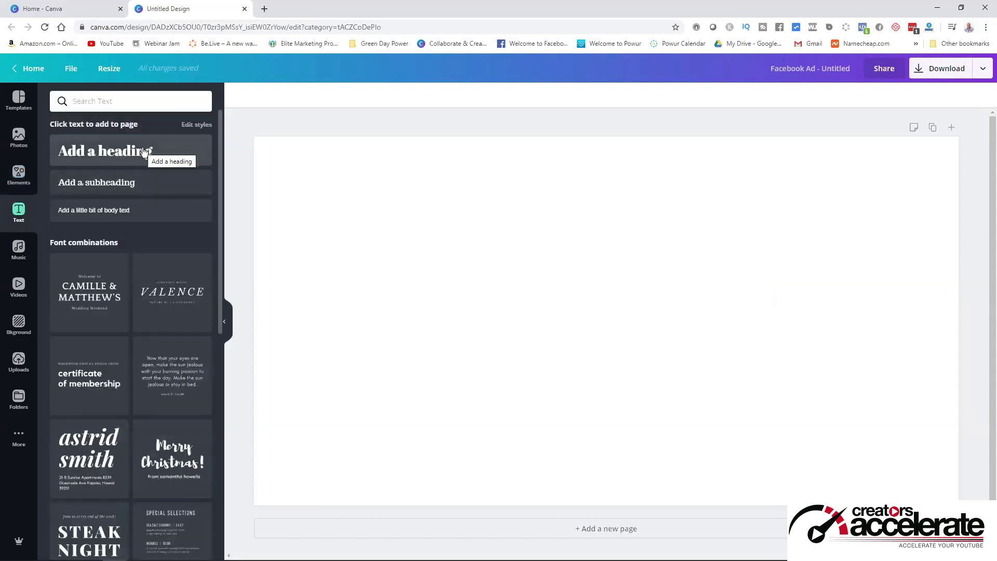
pyautogui.scroll(-6, 130, 292)
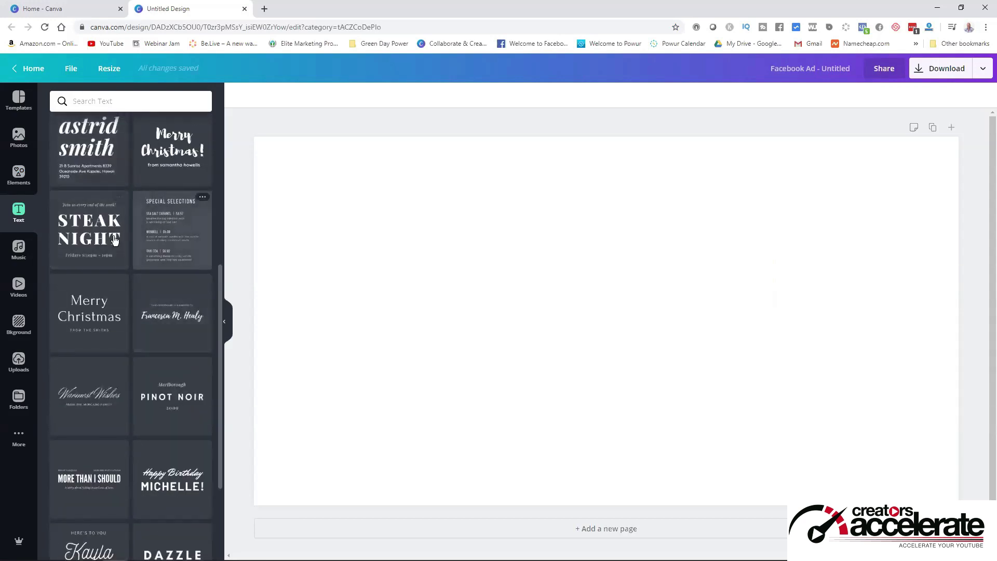
pyautogui.click(18, 249)
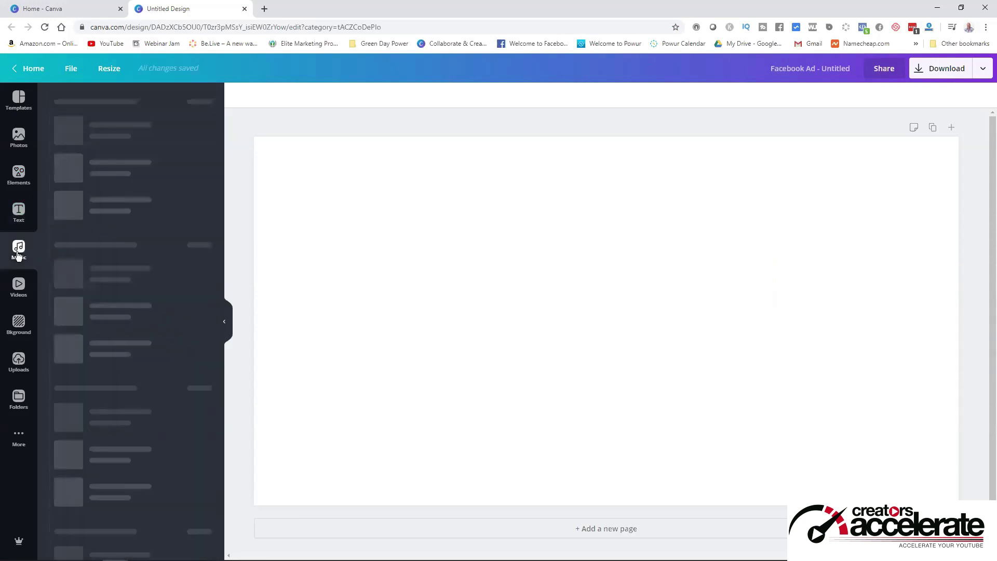
pyautogui.scroll(-4, 115, 257)
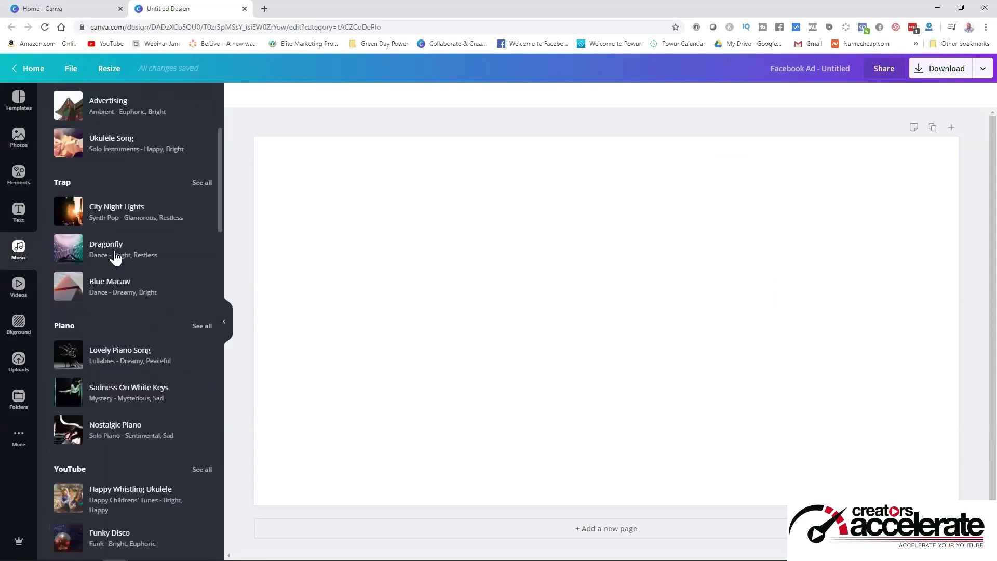
pyautogui.scroll(-2, 118, 275)
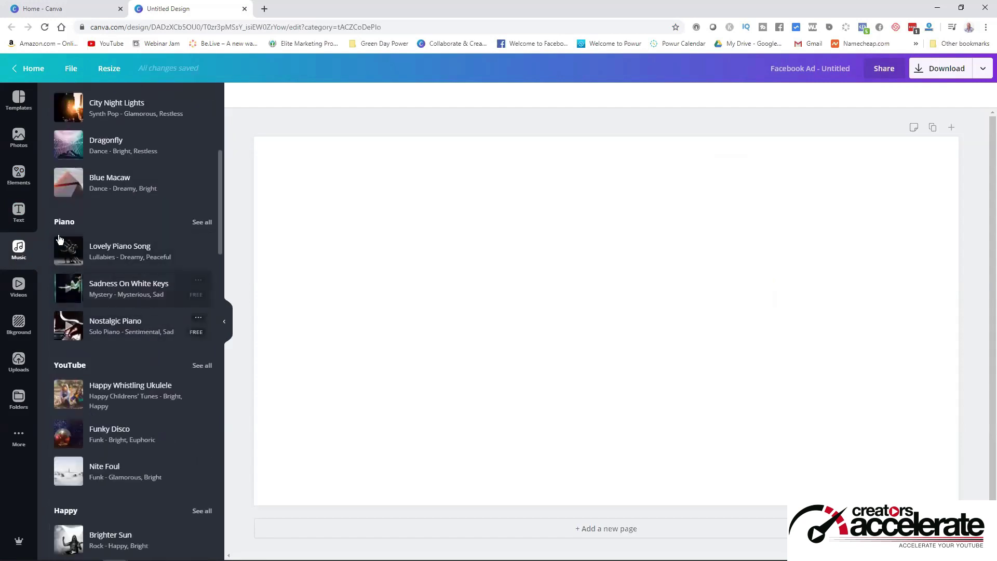
# Add the Business video of the glass skyscraper to the page, enlarge it to cover the whole canvas, and preview it
pyautogui.click(18, 286)
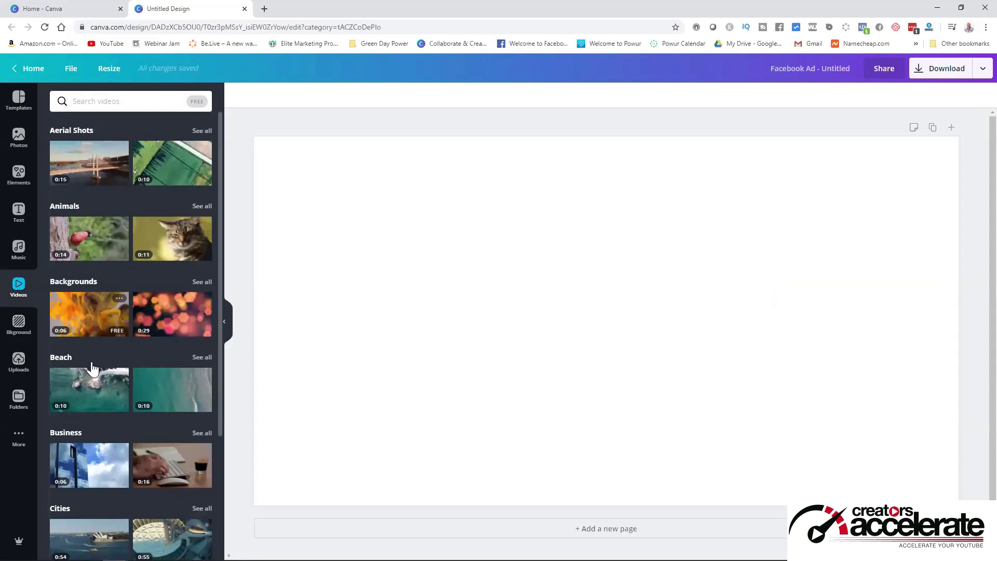
pyautogui.scroll(-5, 93, 369)
pyautogui.click(98, 200)
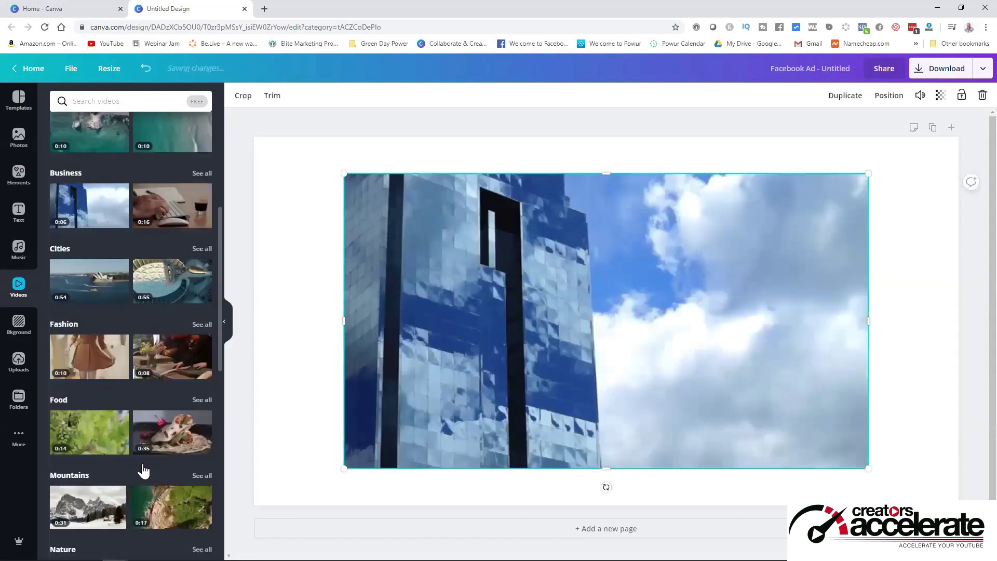
pyautogui.moveTo(345, 173); pyautogui.dragTo(244, 117)
pyautogui.moveTo(866, 469); pyautogui.dragTo(975, 529)
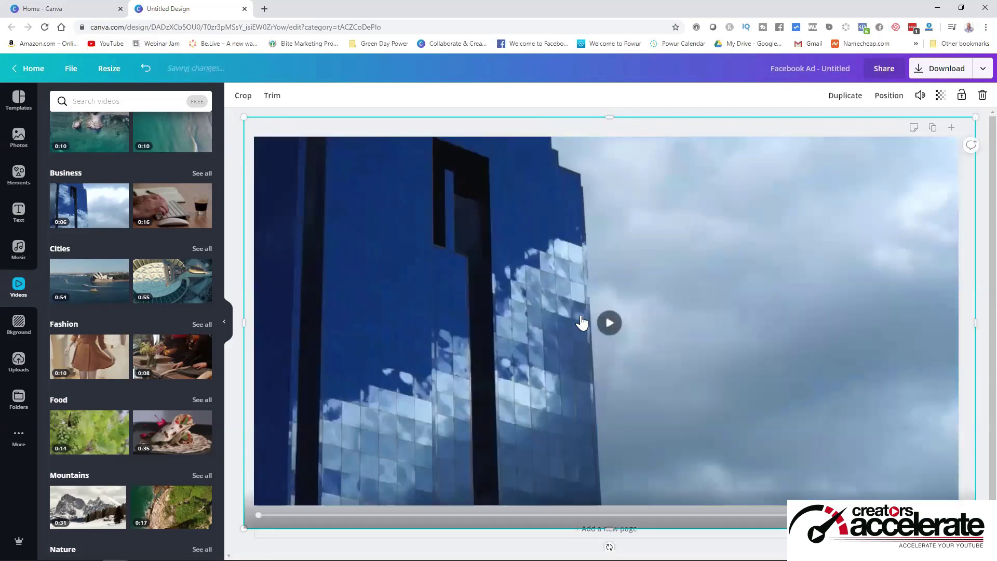
pyautogui.click(610, 323)
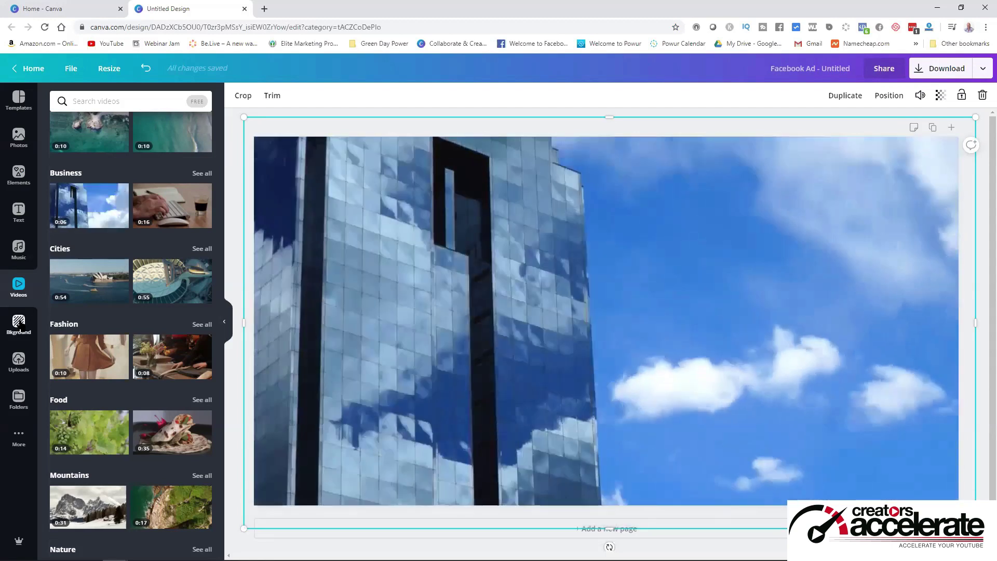
# Apply the recently used green hills image as the page background
pyautogui.click(19, 324)
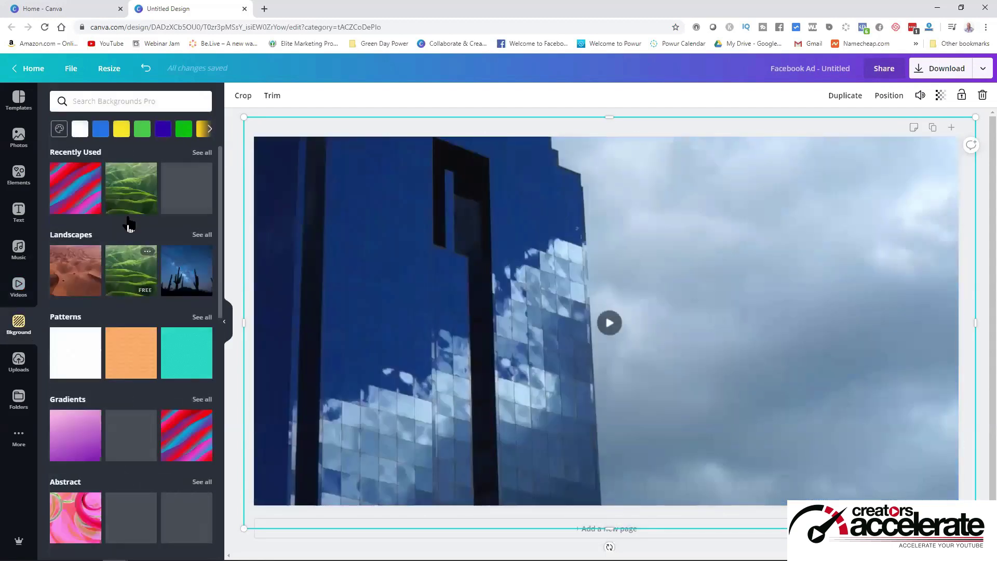
pyautogui.click(138, 192)
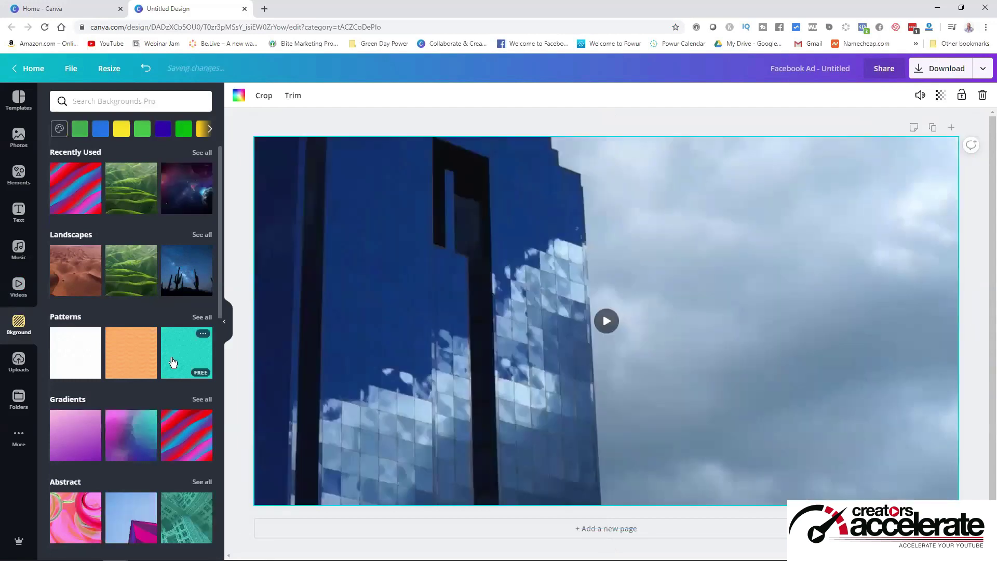
# Remove the skyscraper video and try the green hills and galaxy backgrounds, settling on the orange zigzag pattern
pyautogui.click(981, 98)
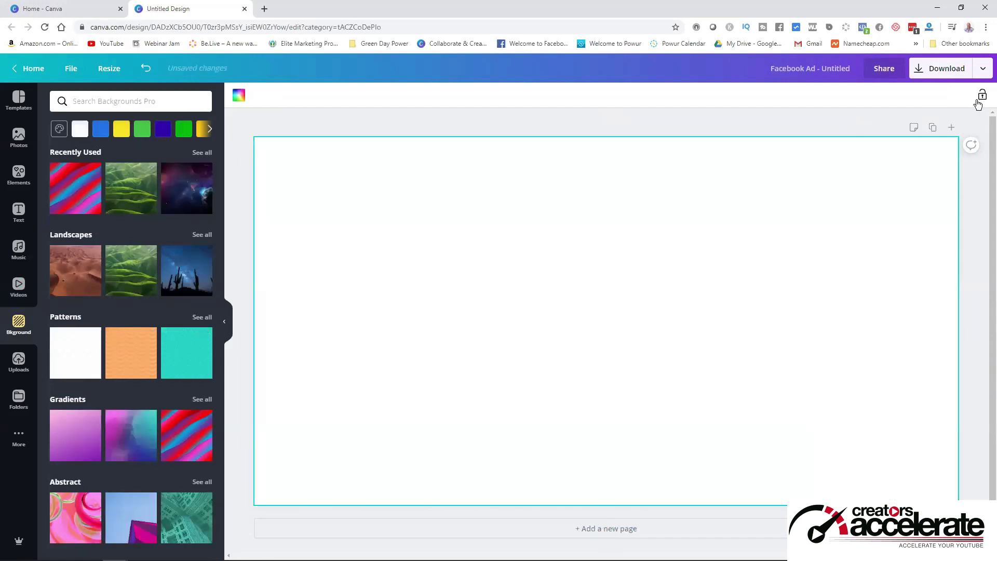
pyautogui.click(128, 190)
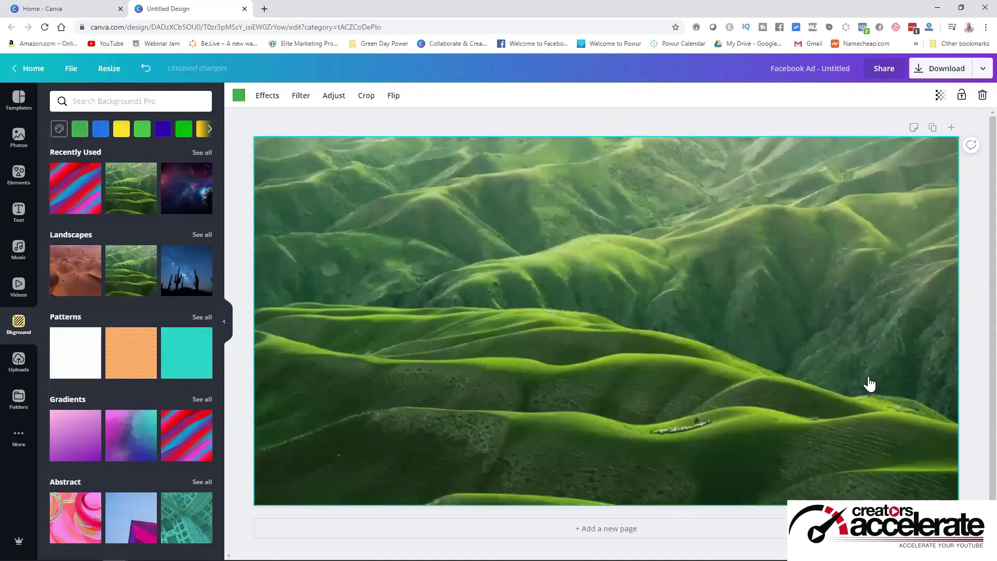
pyautogui.click(174, 178)
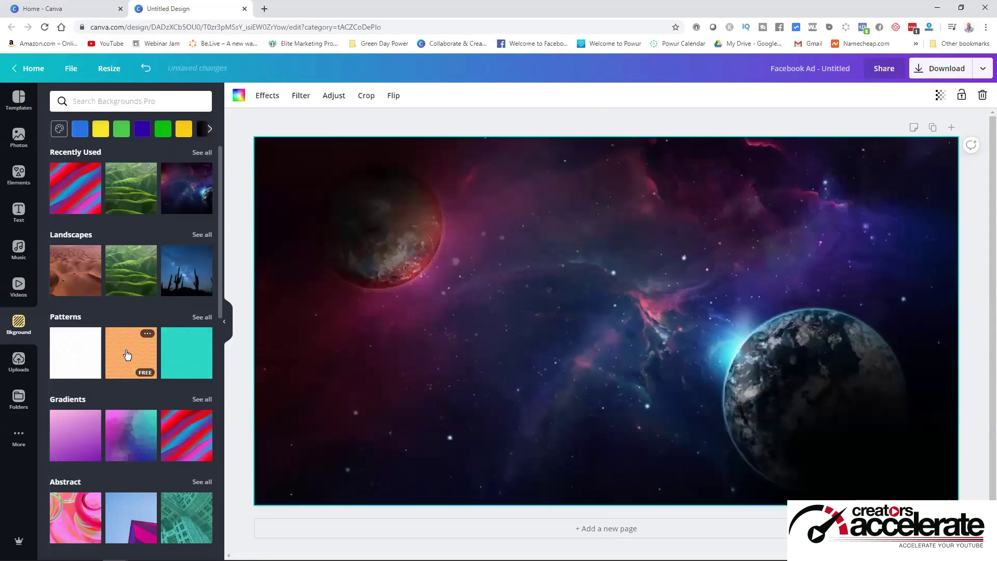
pyautogui.click(128, 355)
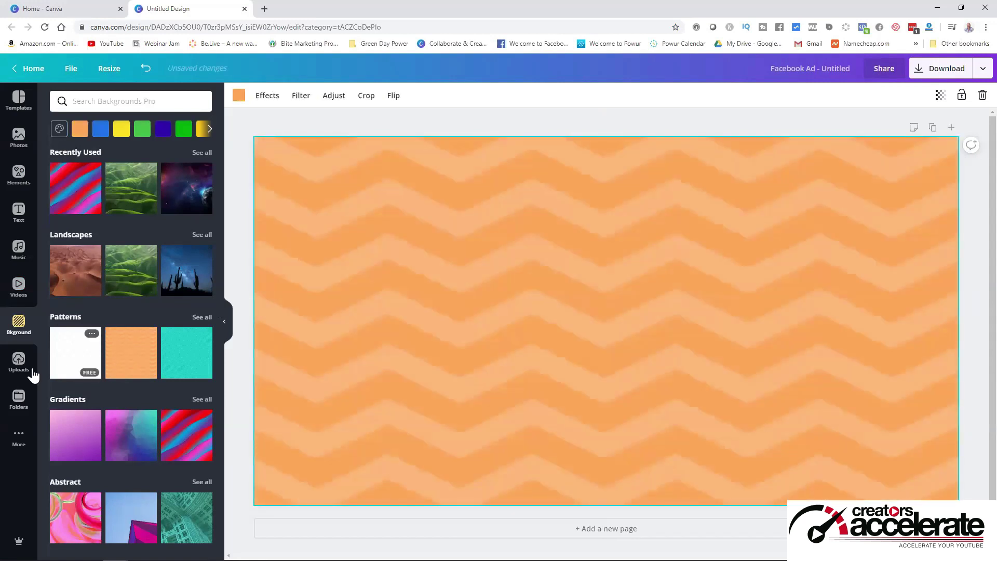
# Look through the uploaded images available to the design
pyautogui.click(19, 359)
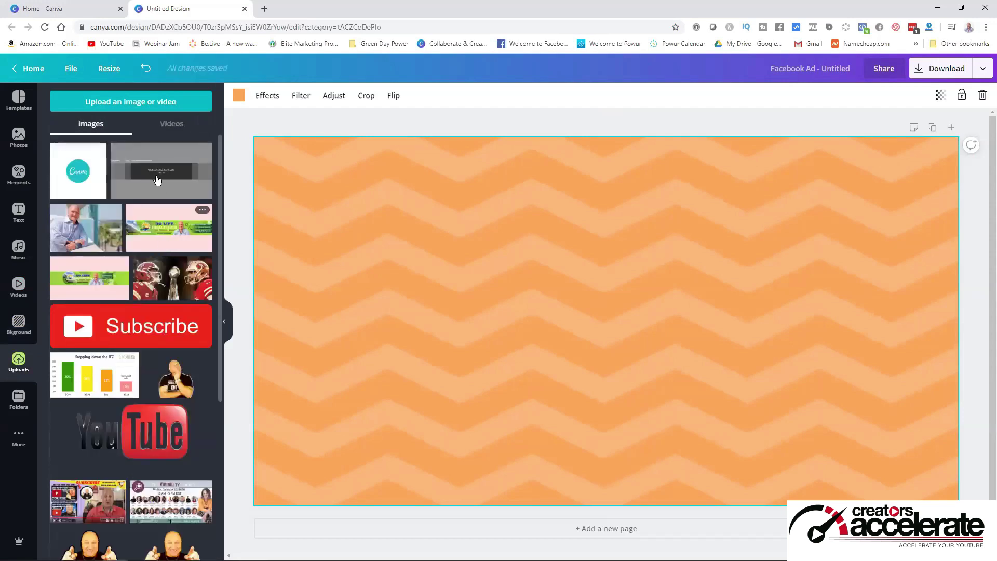
pyautogui.scroll(-20, 103, 299)
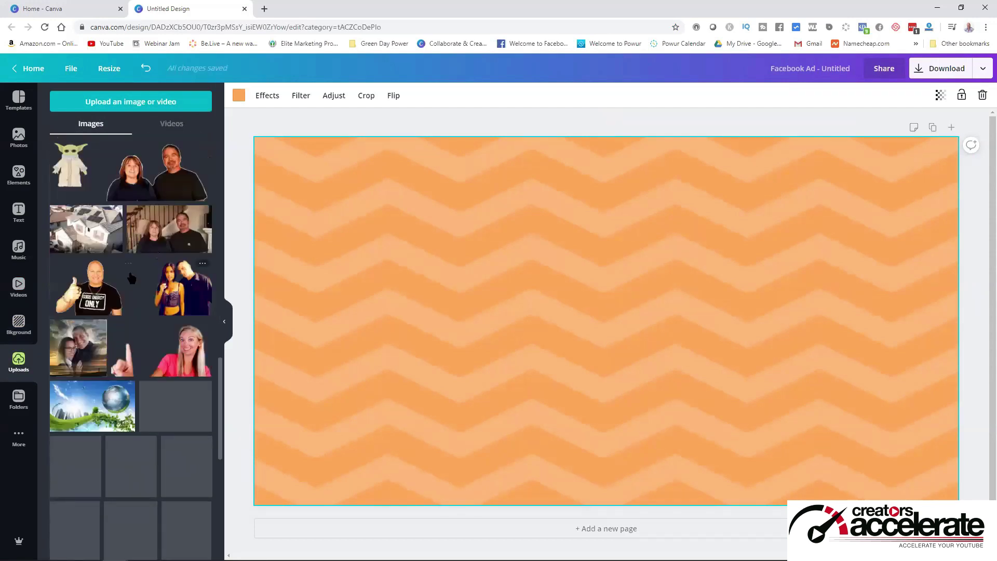
pyautogui.scroll(-3, 115, 275)
pyautogui.scroll(10, 117, 283)
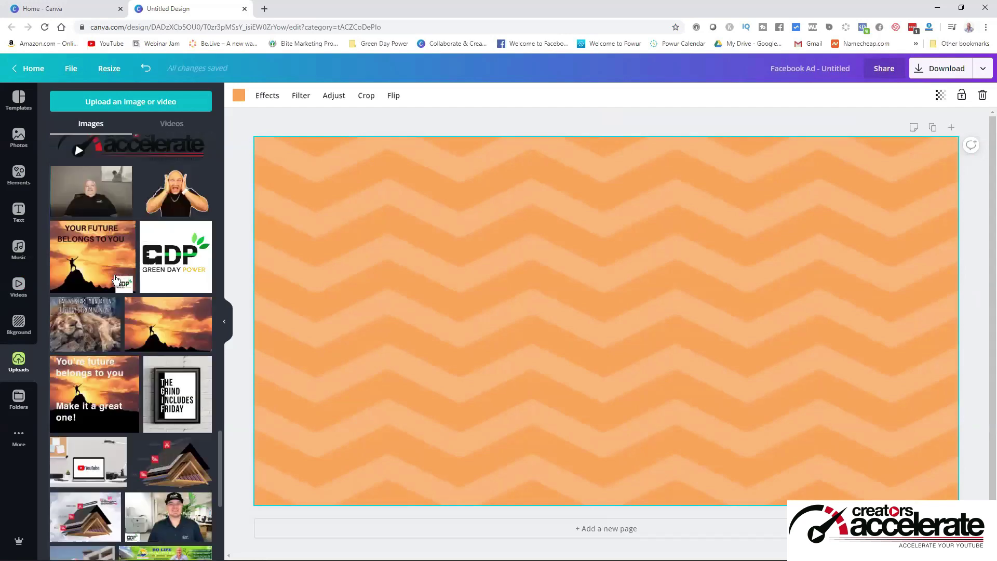
pyautogui.scroll(12, 118, 281)
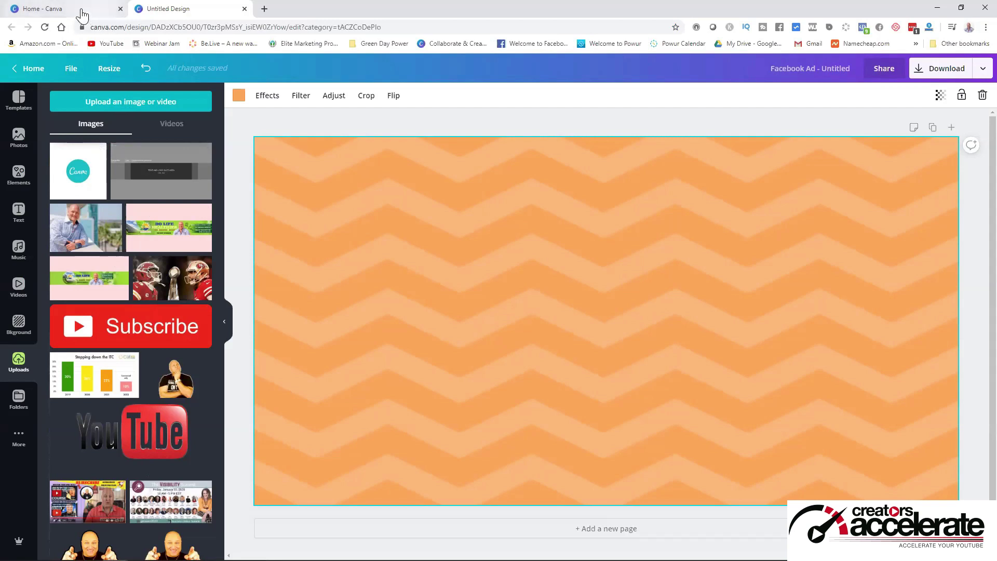
# Close the ad design and preview YT Banner Template.jpg in the account's Uploads folder
pyautogui.hotkey('ctrl', 'w')
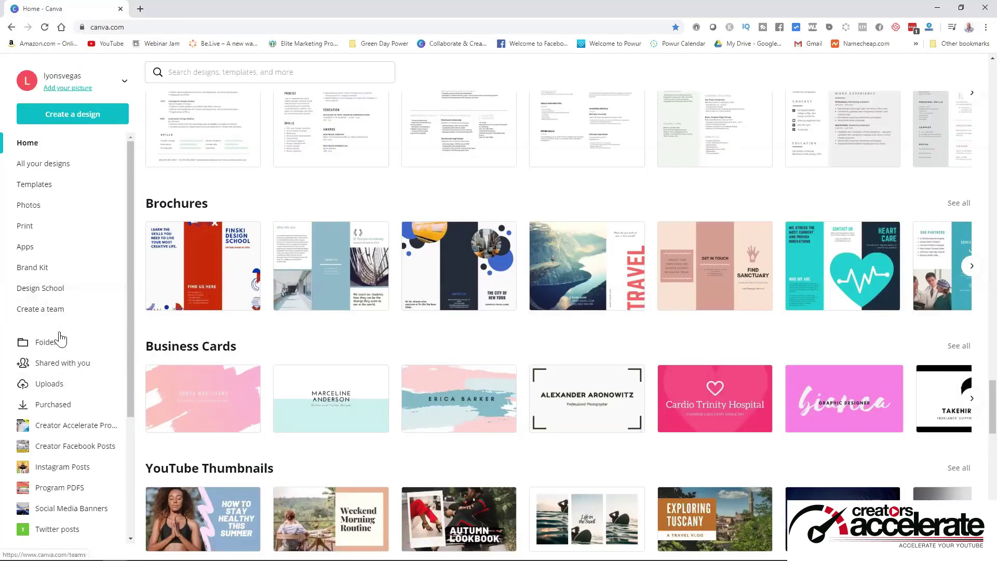
pyautogui.click(54, 385)
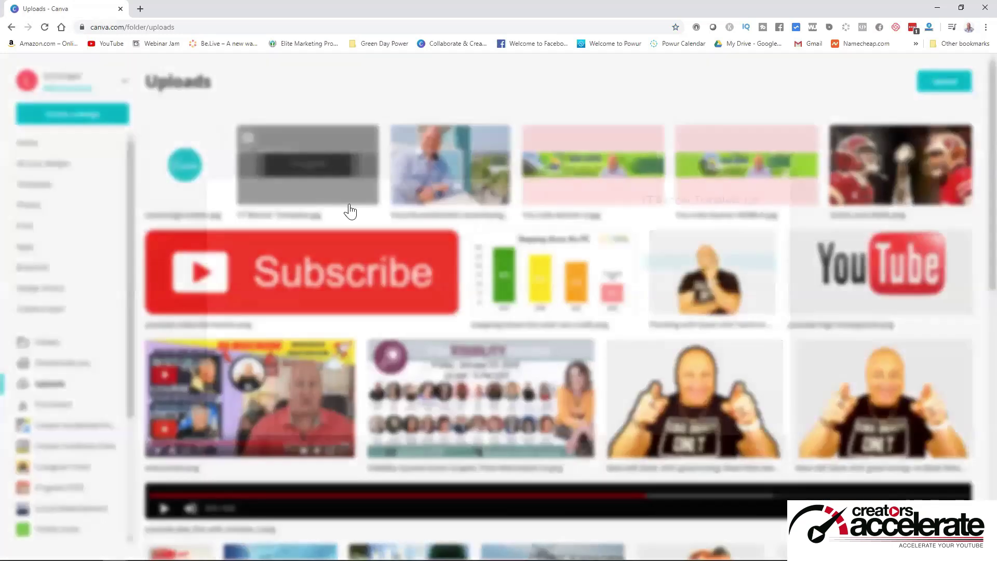
pyautogui.click(350, 202)
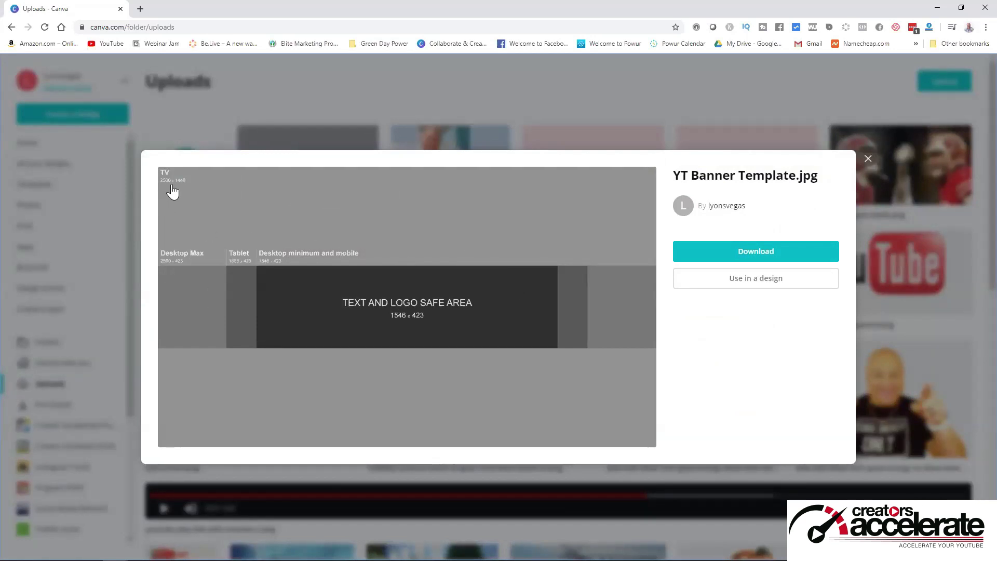
pyautogui.click(868, 159)
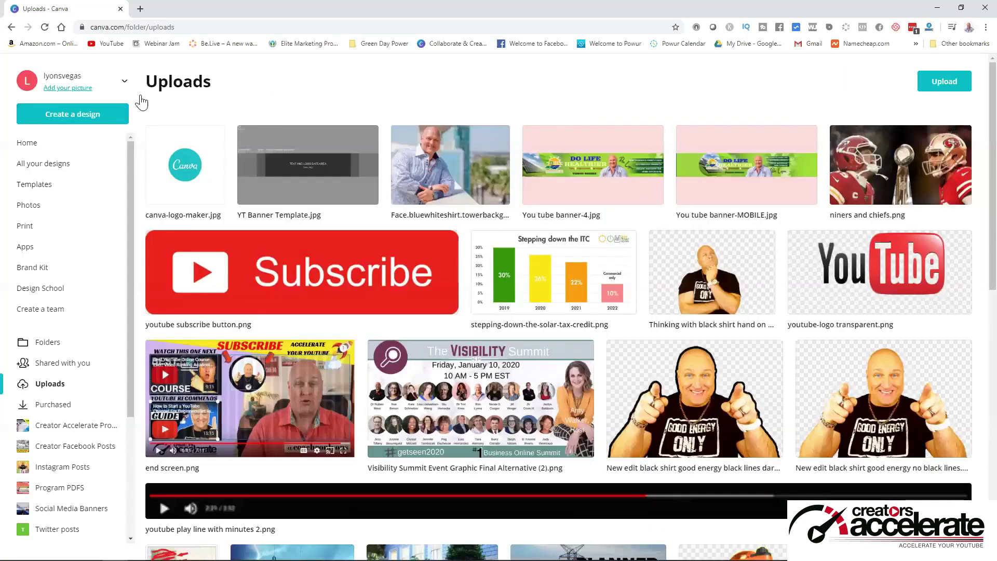
# Create a new design with custom dimensions of 2560 × 1440 px
pyautogui.click(78, 115)
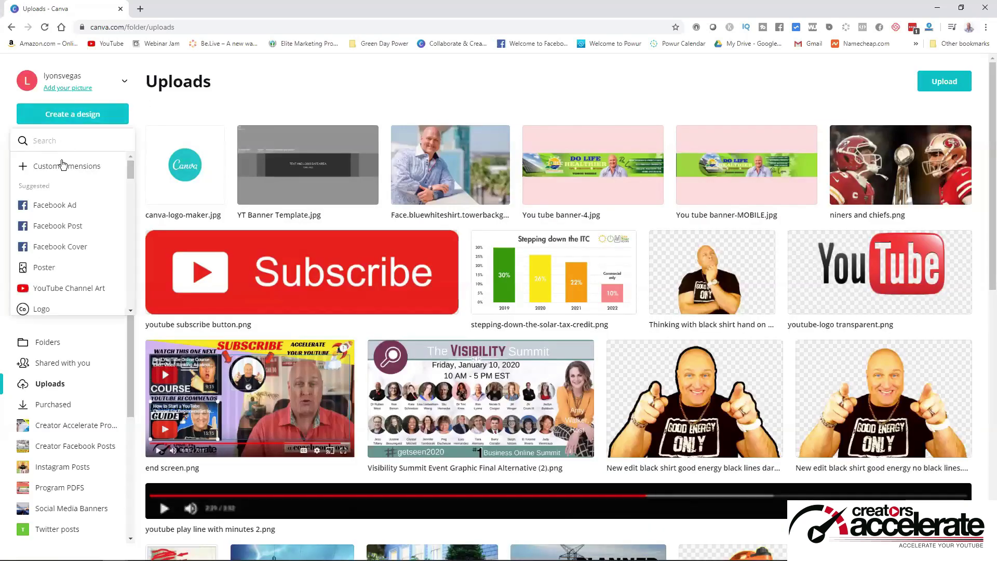
pyautogui.click(61, 165)
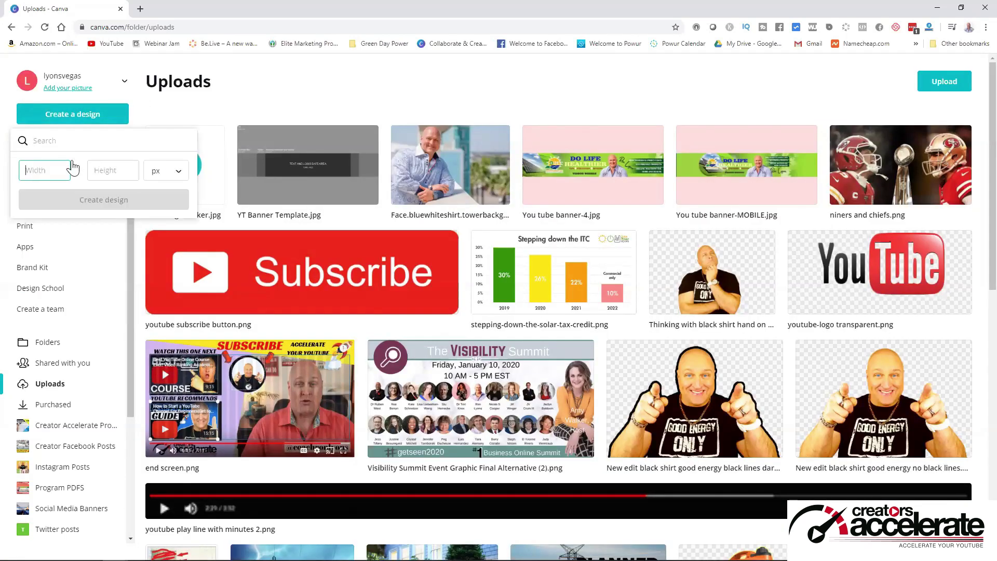
pyautogui.press('Tab')
pyautogui.write('1')
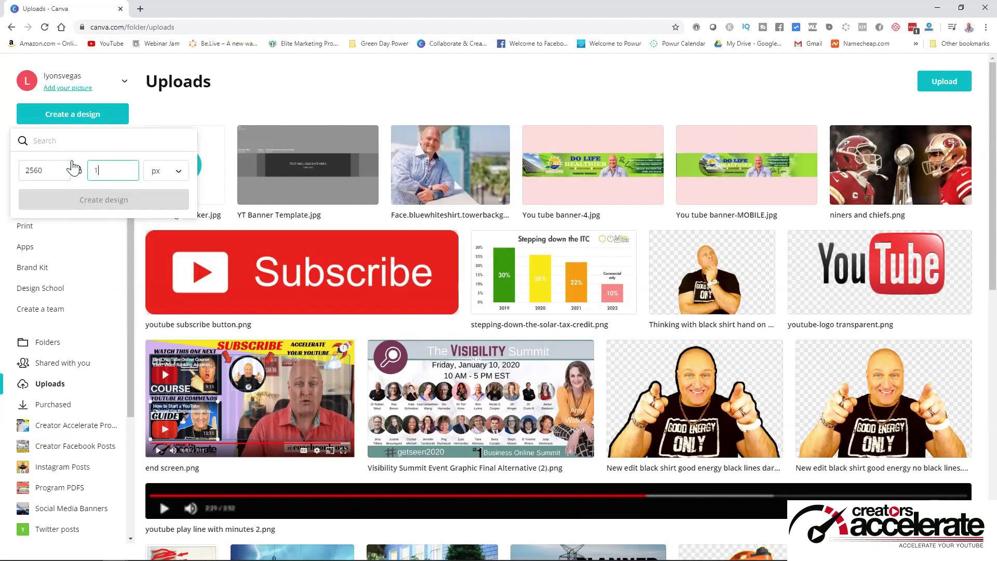
pyautogui.write('440')
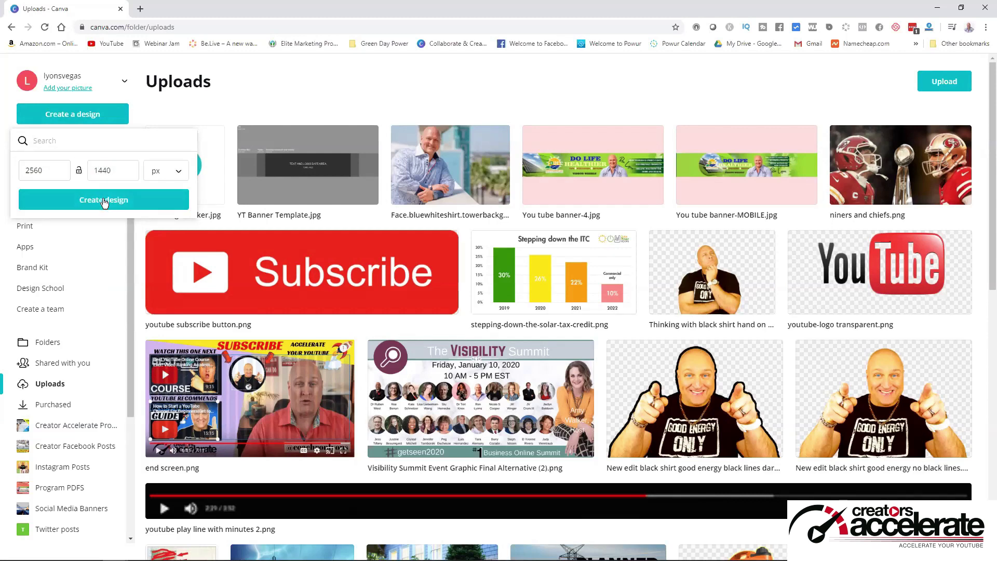
pyautogui.click(105, 203)
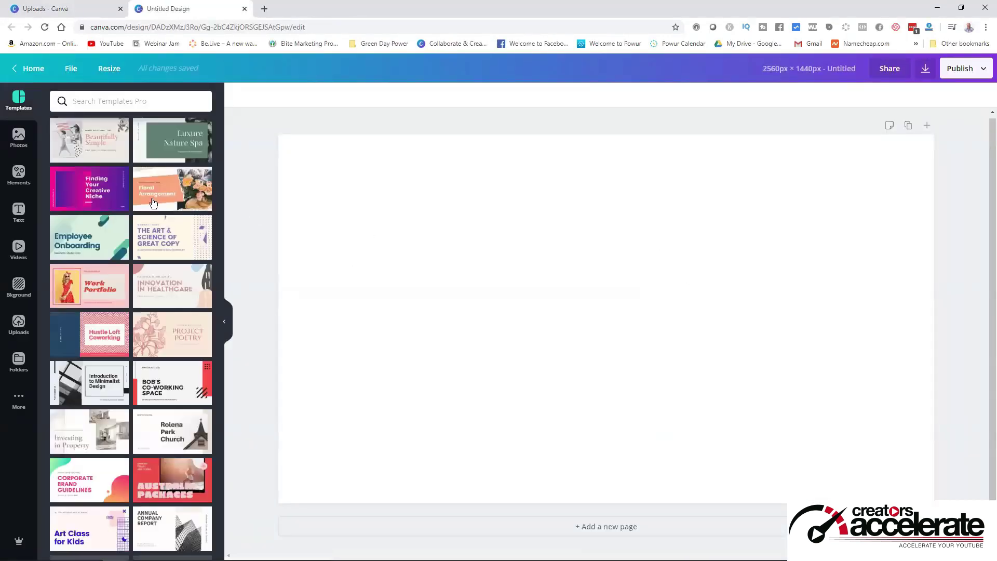
# Browse the templates and apply the title page of the beige "Digital Advertising Approach" template to the blank page
pyautogui.scroll(-4, 89, 265)
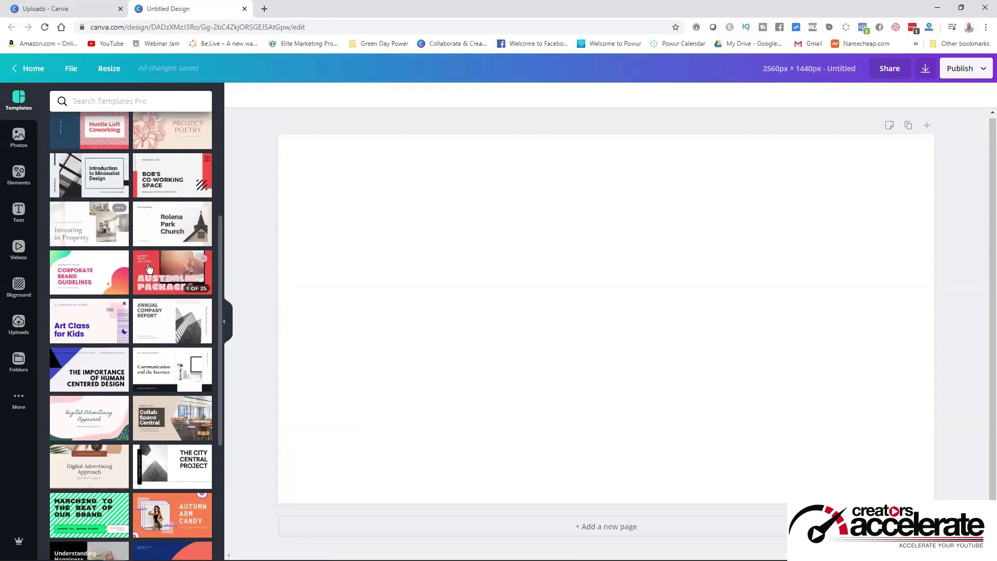
pyautogui.scroll(-5, 107, 275)
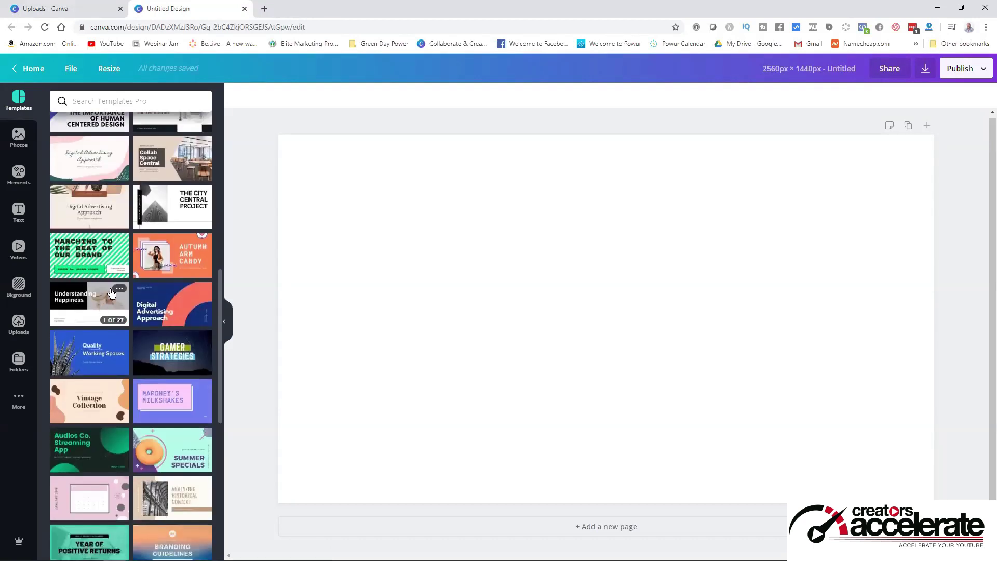
pyautogui.click(109, 205)
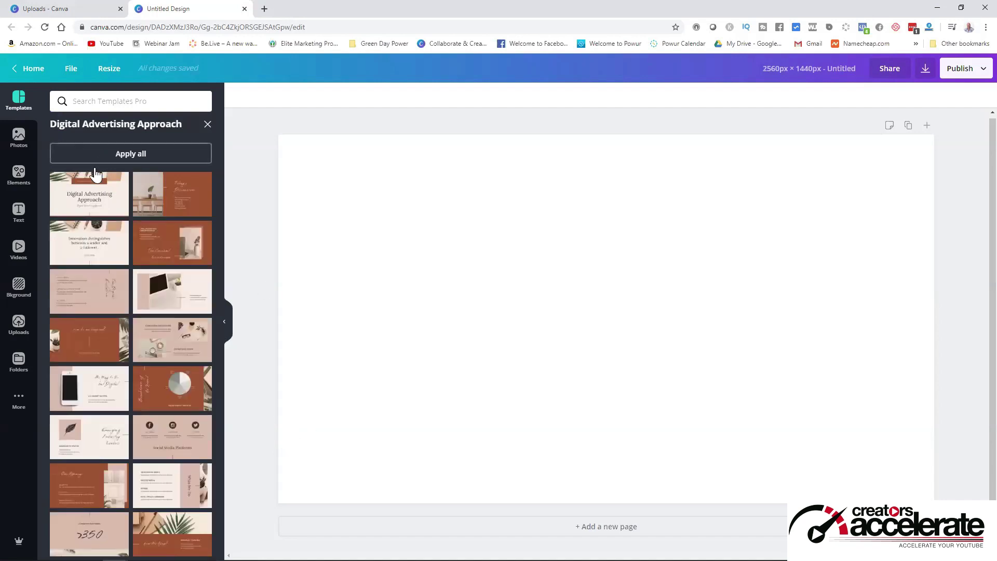
pyautogui.click(113, 202)
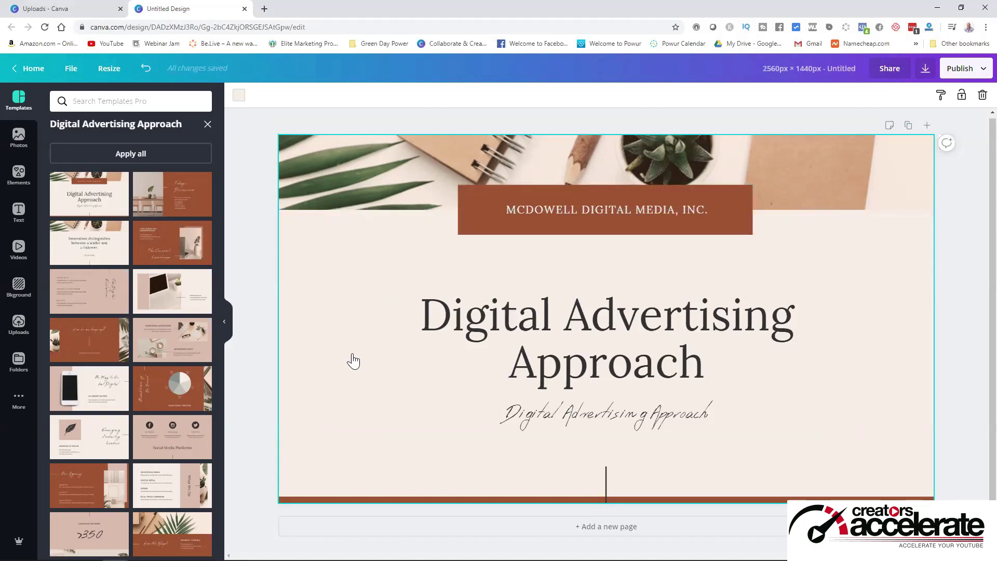
pyautogui.click(207, 127)
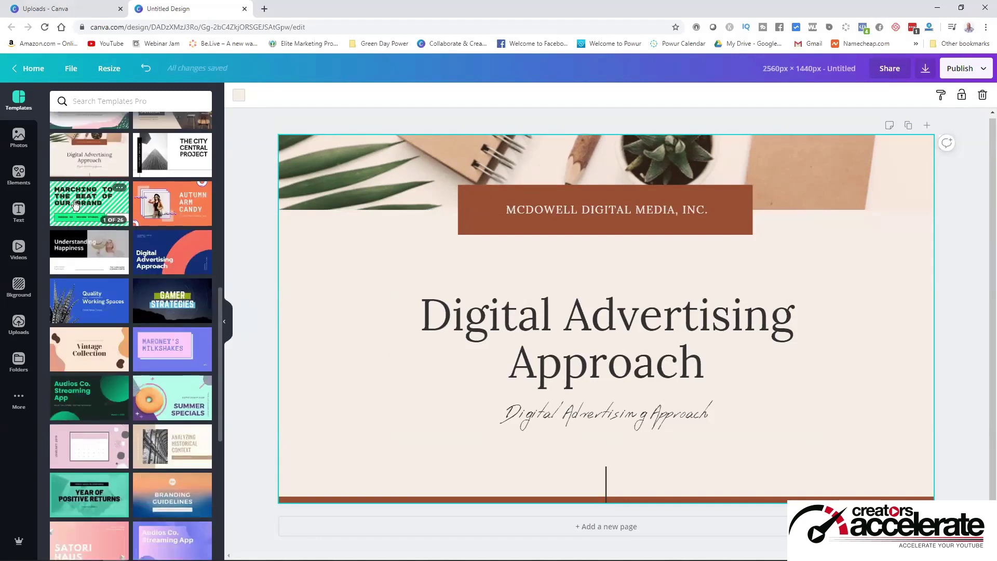
# Show the uploaded images and undo the applied template to return to a blank page
pyautogui.click(18, 325)
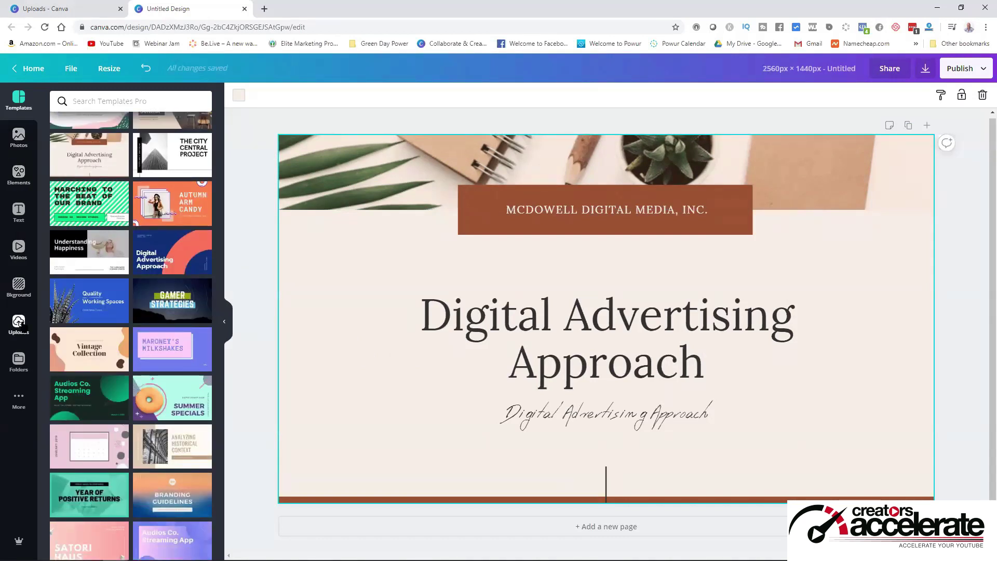
pyautogui.click(983, 95)
pyautogui.click(146, 69)
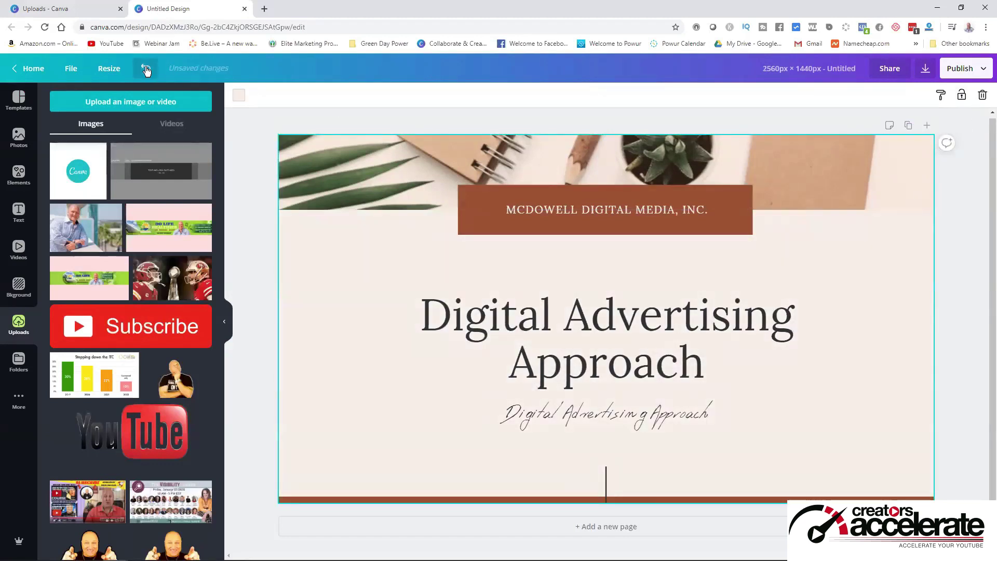
pyautogui.click(147, 69)
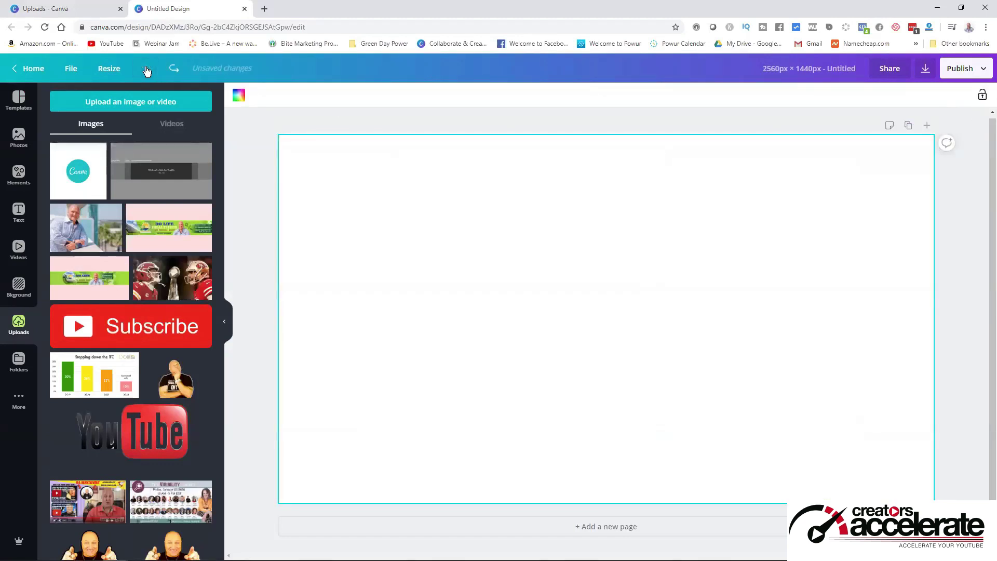
# Place the uploaded YT Banner Template image on the page and enlarge it to cover nearly the whole canvas
pyautogui.click(157, 177)
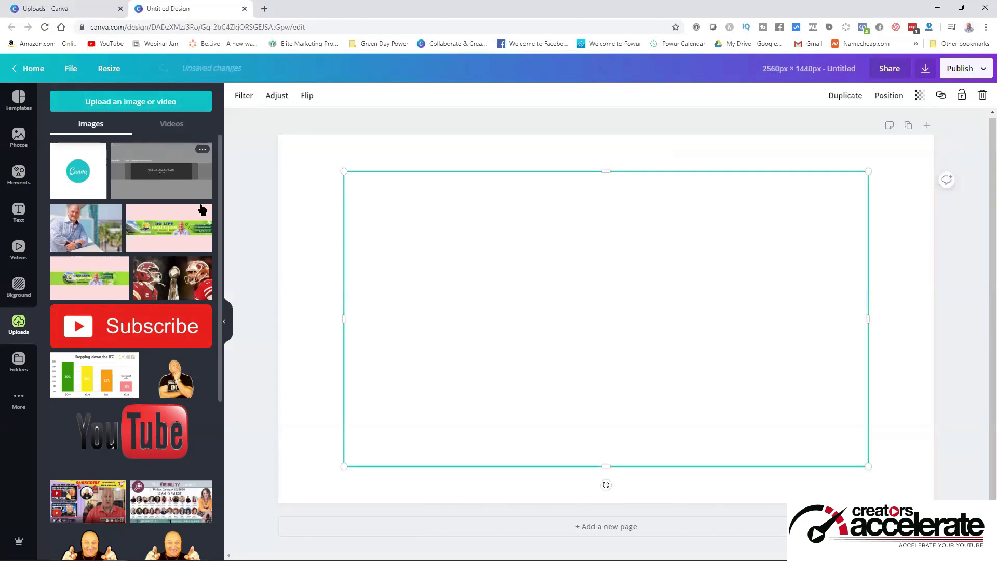
pyautogui.moveTo(343, 171); pyautogui.dragTo(274, 141)
pyautogui.moveTo(868, 466); pyautogui.dragTo(929, 502)
pyautogui.click(969, 317)
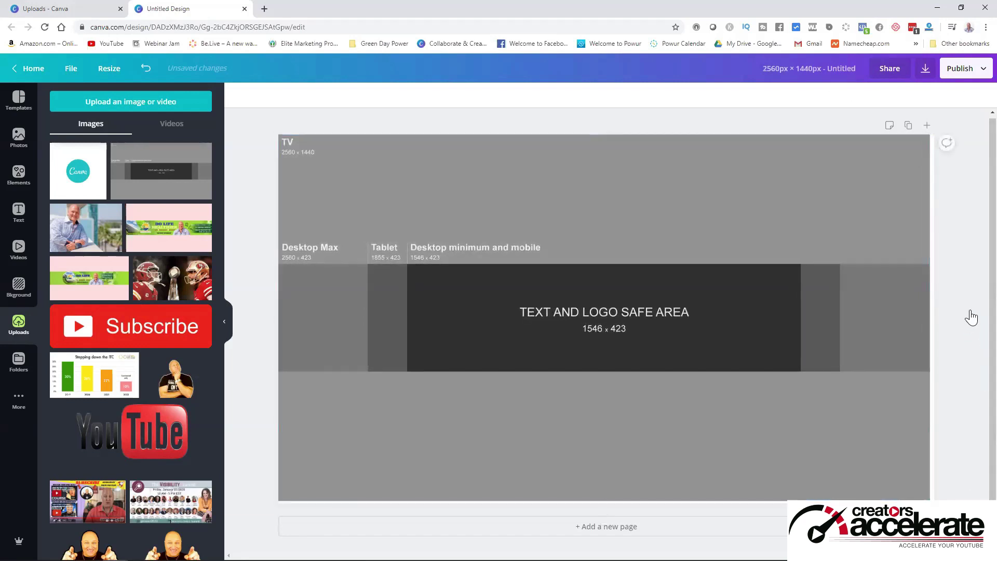
# Move the banner template image partly off the page's lower-left corner and search the photos for "sun"
pyautogui.moveTo(536, 210); pyautogui.dragTo(363, 434)
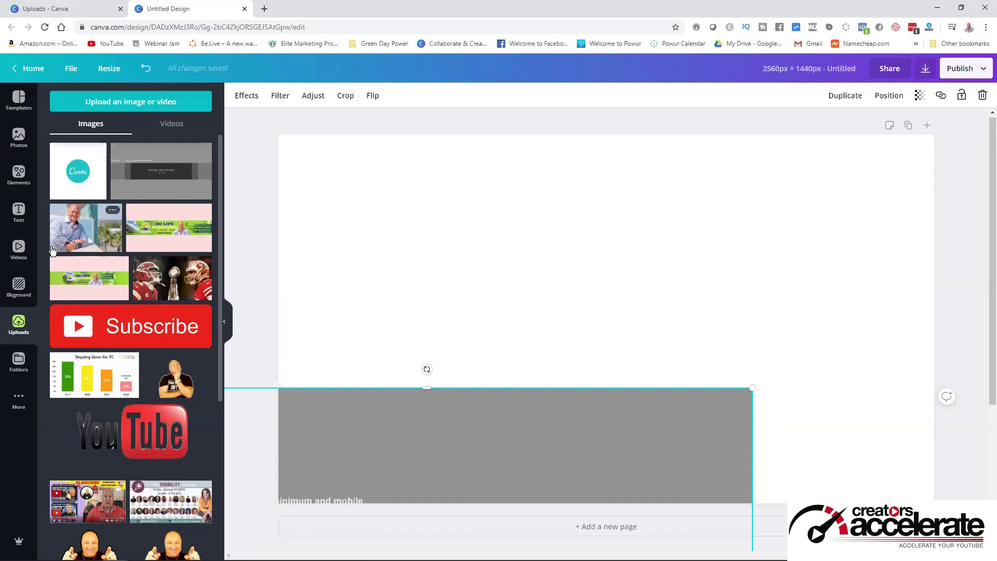
pyautogui.click(19, 136)
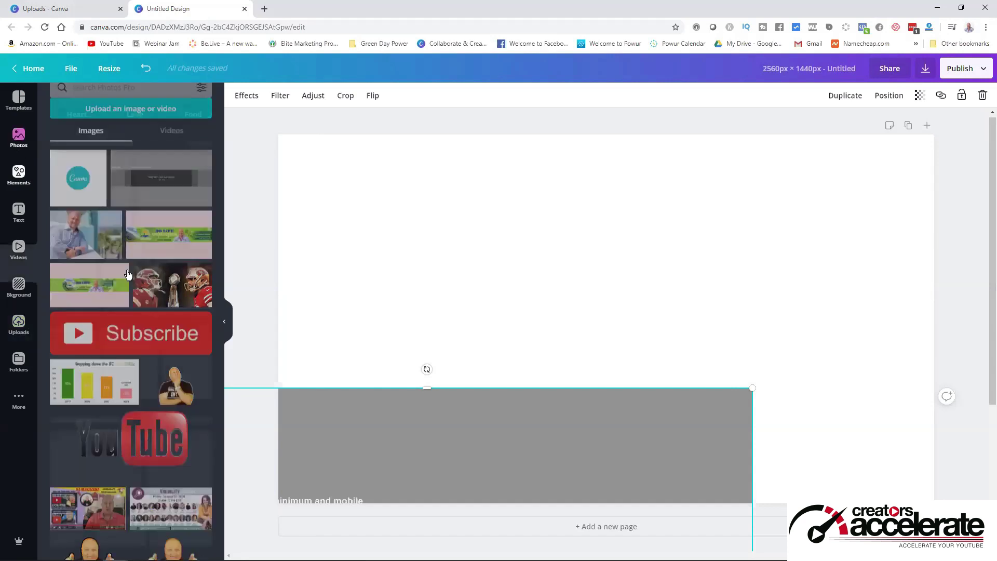
pyautogui.click(105, 103)
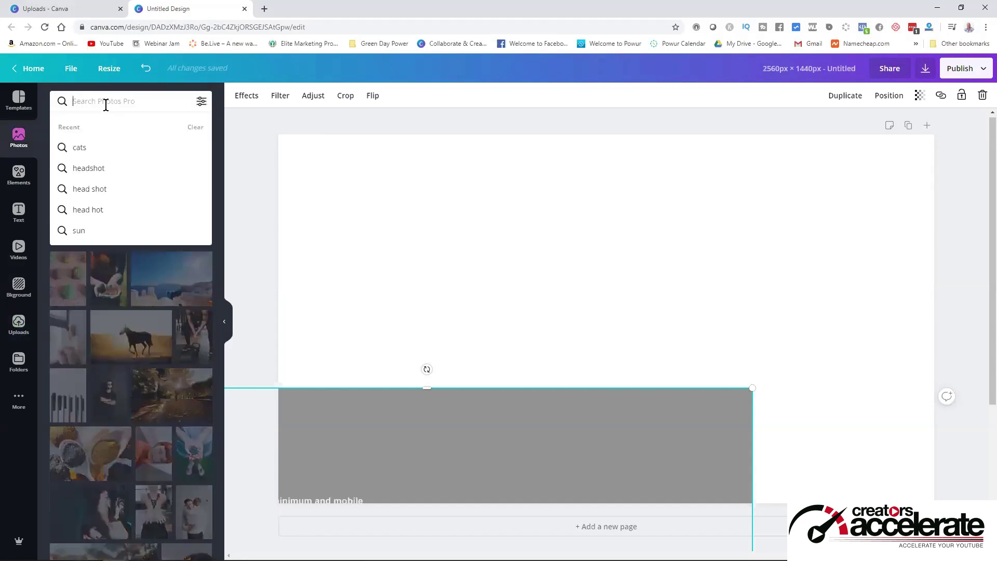
pyautogui.write('sun')
pyautogui.press('Return')
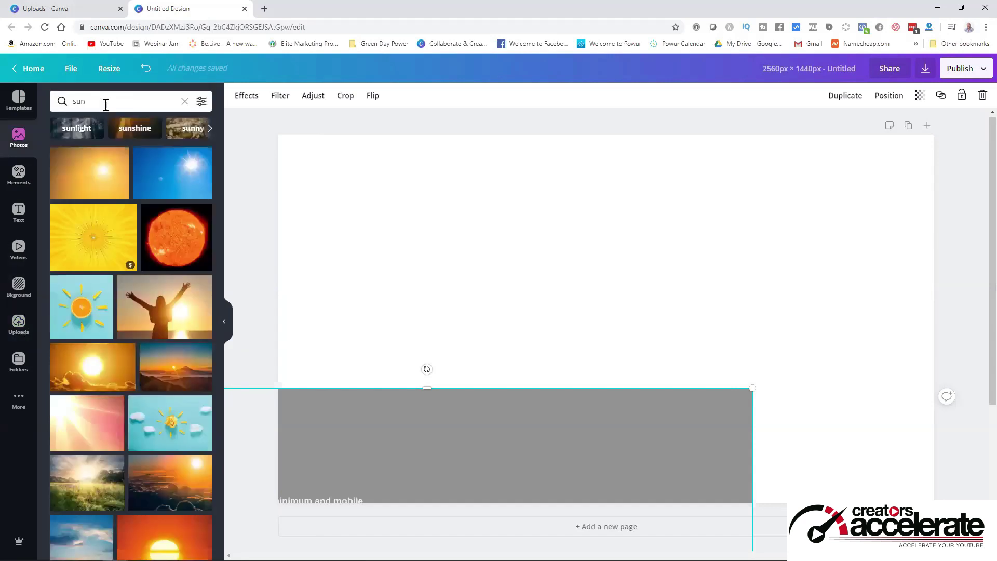
# Look through the sun photos for a suitable banner image
pyautogui.scroll(-15, 120, 374)
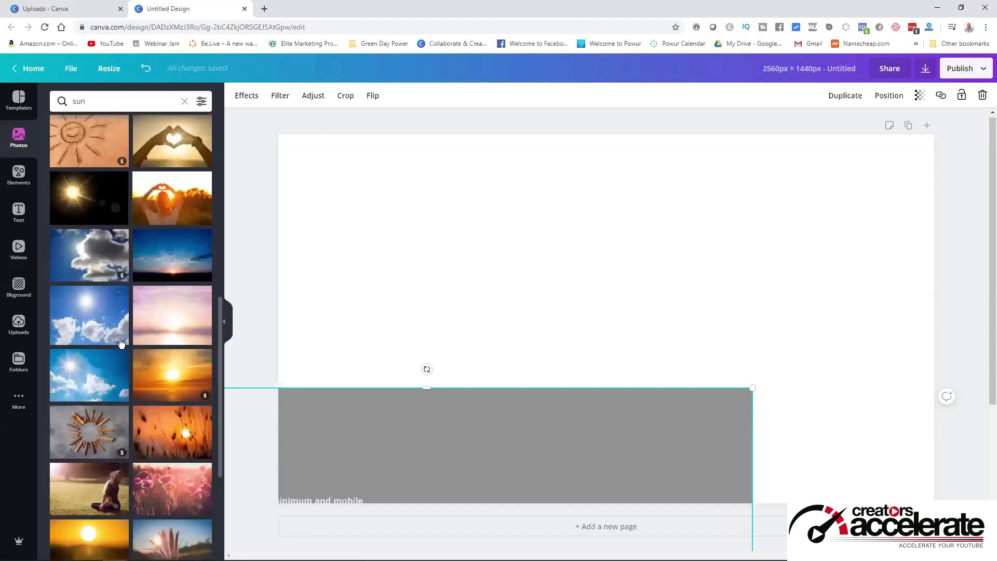
pyautogui.scroll(-15, 120, 345)
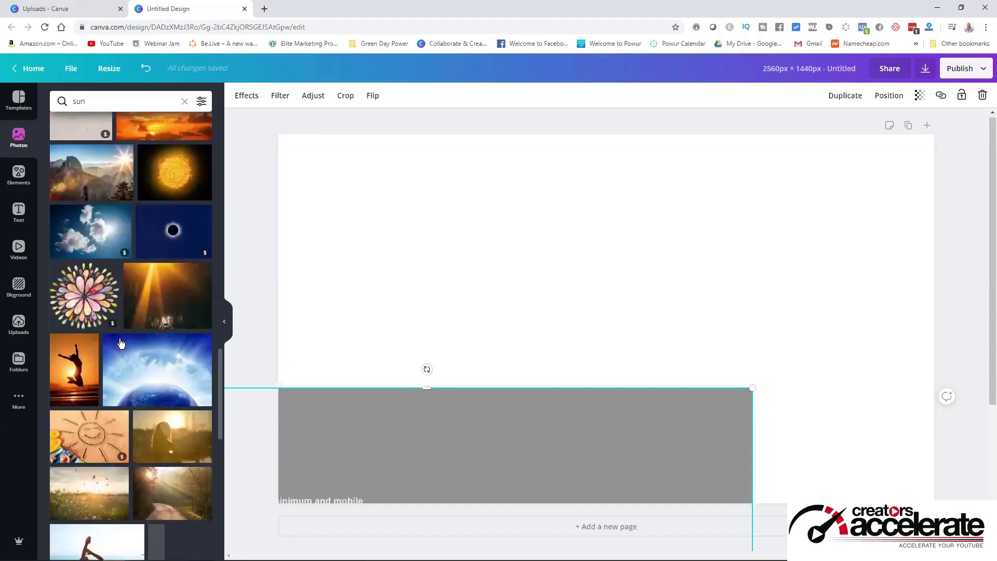
pyautogui.scroll(-15, 120, 343)
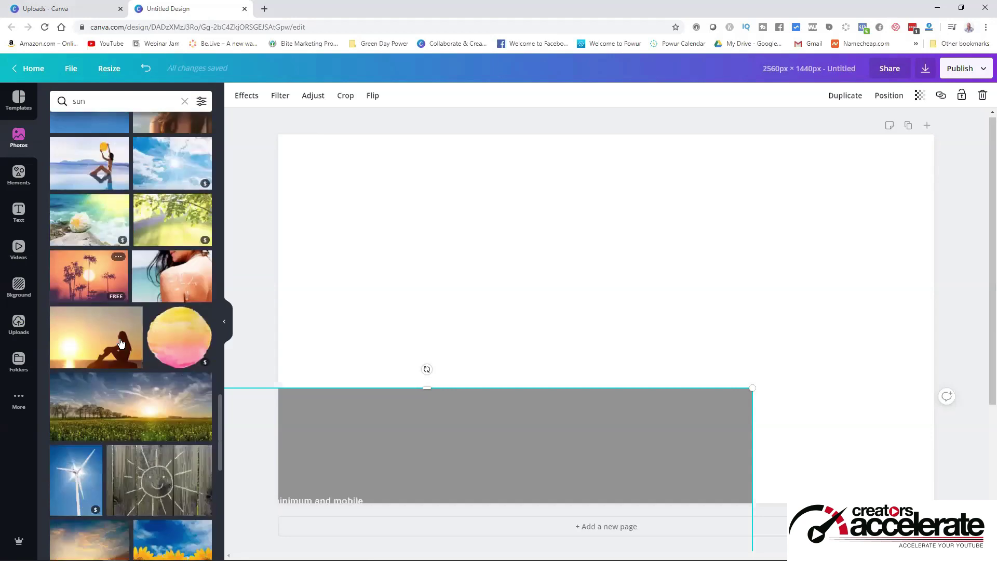
pyautogui.scroll(-8, 120, 343)
pyautogui.scroll(10, 117, 394)
pyautogui.scroll(-12, 118, 394)
pyautogui.scroll(20, 118, 392)
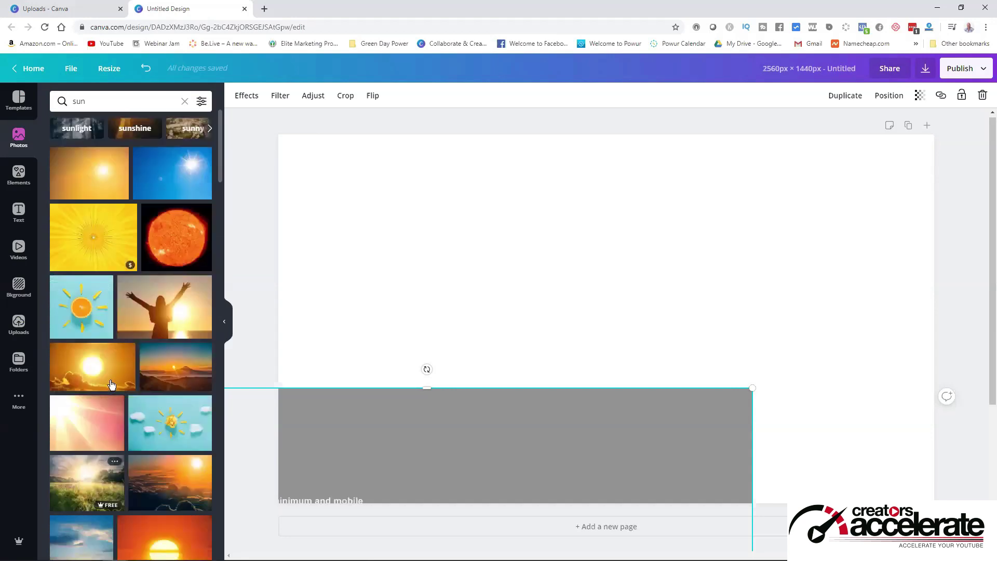
# Place the golden sun photo with rays on the page and enlarge it to cover the whole banner
pyautogui.click(84, 169)
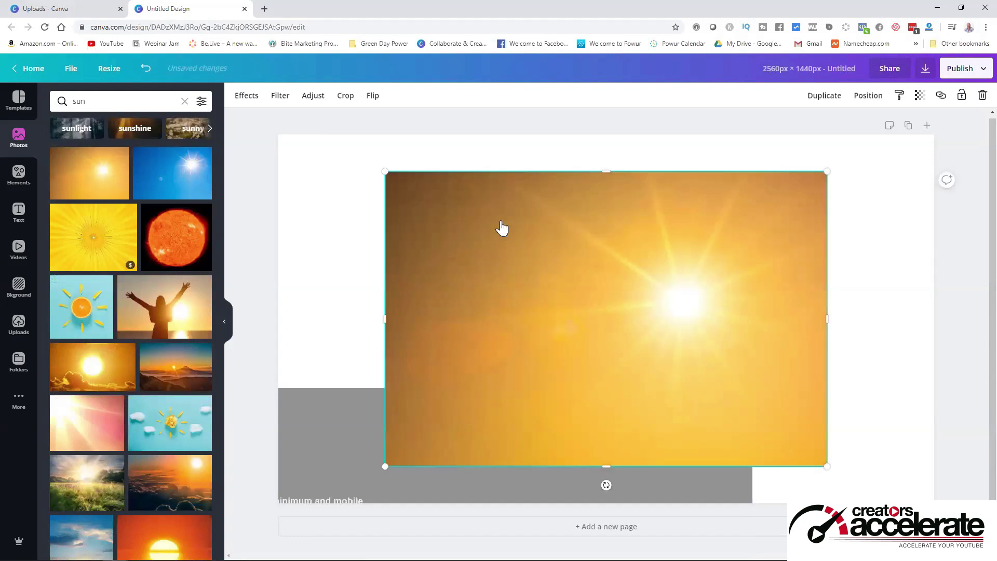
pyautogui.moveTo(385, 171); pyautogui.dragTo(268, 172)
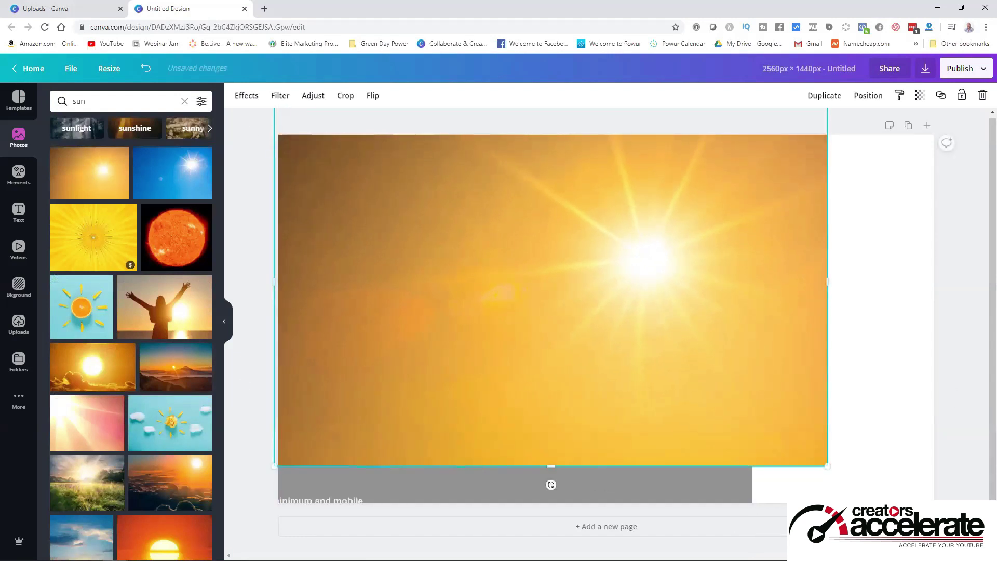
pyautogui.moveTo(826, 467); pyautogui.dragTo(933, 537)
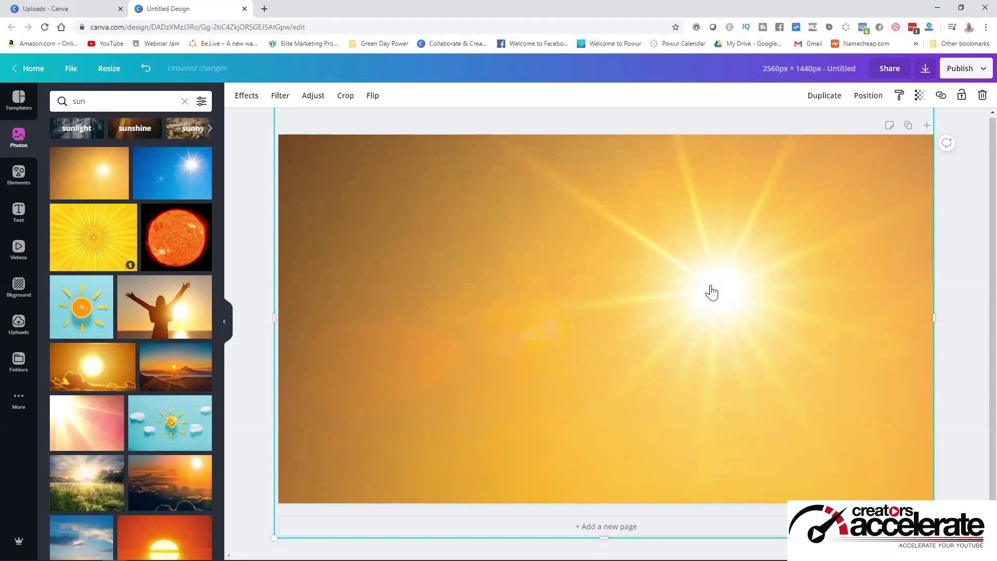
# Move the banner template image back over the sun photo to fill the page and set its transparency to 25
pyautogui.click(246, 237)
pyautogui.moveTo(481, 452); pyautogui.dragTo(658, 188)
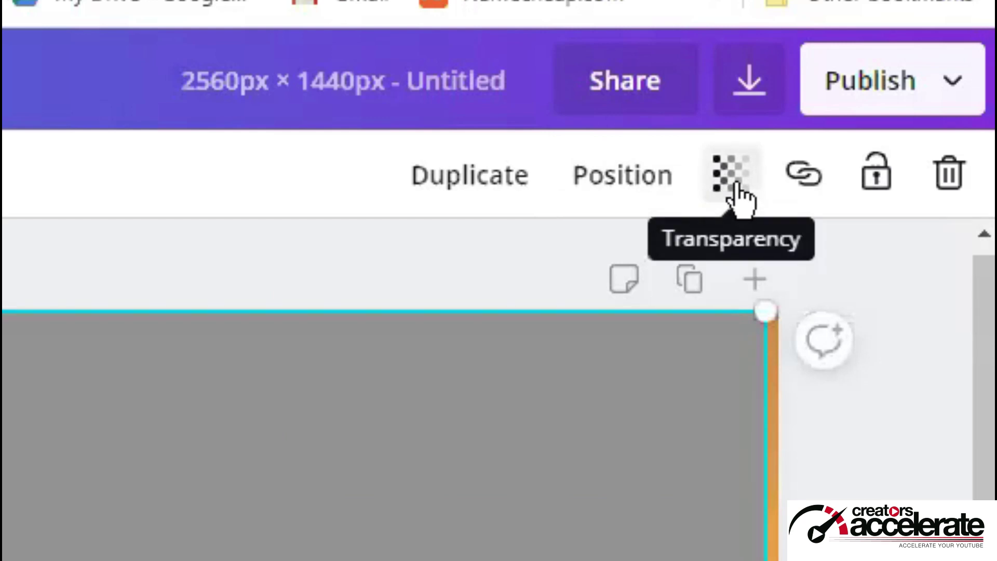
pyautogui.click(737, 195)
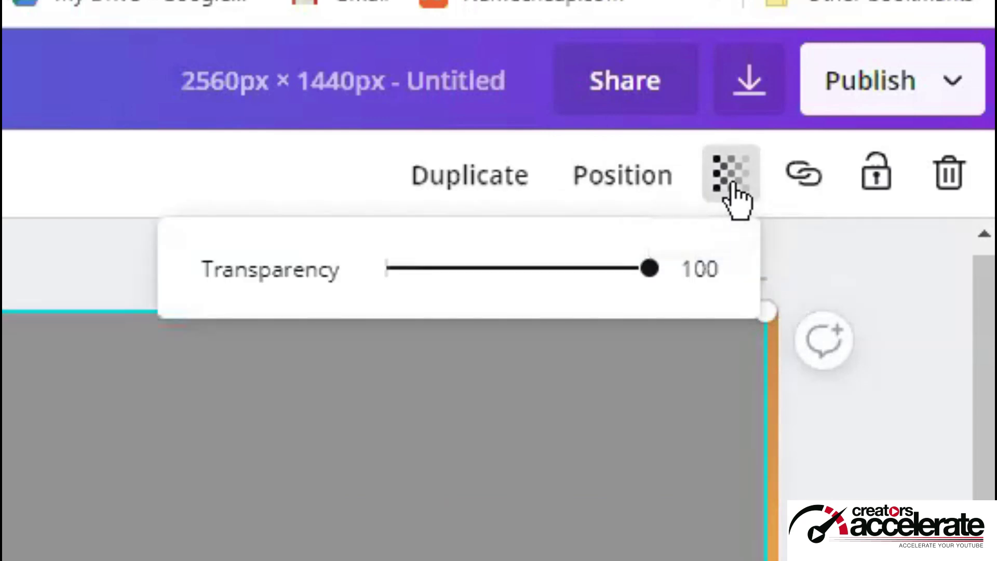
pyautogui.moveTo(869, 131); pyautogui.dragTo(841, 130)
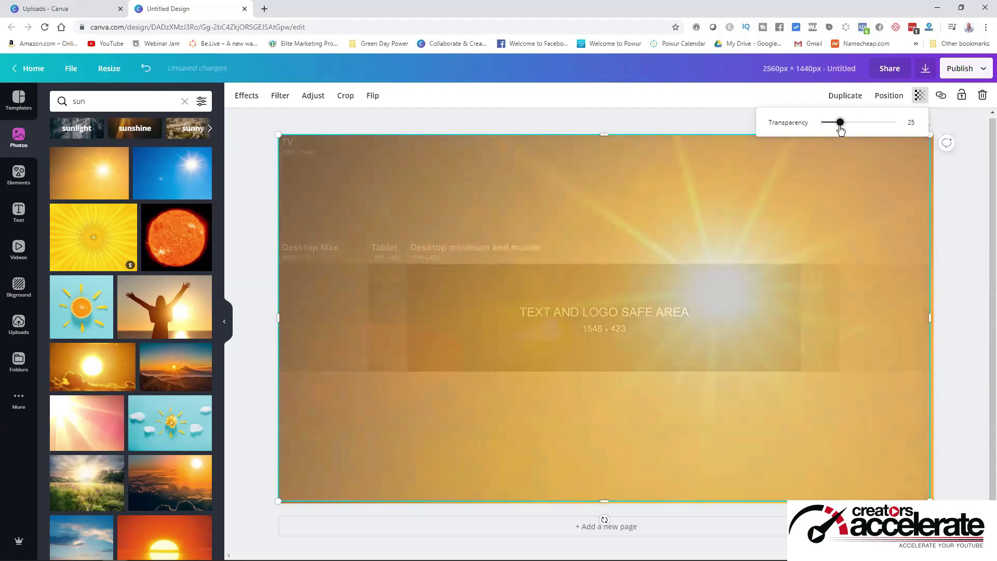
pyautogui.moveTo(713, 196)
pyautogui.mouseDown()
pyautogui.moveTo(543, 394)
pyautogui.moveTo(490, 476)
pyautogui.moveTo(680, 276)
pyautogui.moveTo(717, 182)
pyautogui.mouseUp()
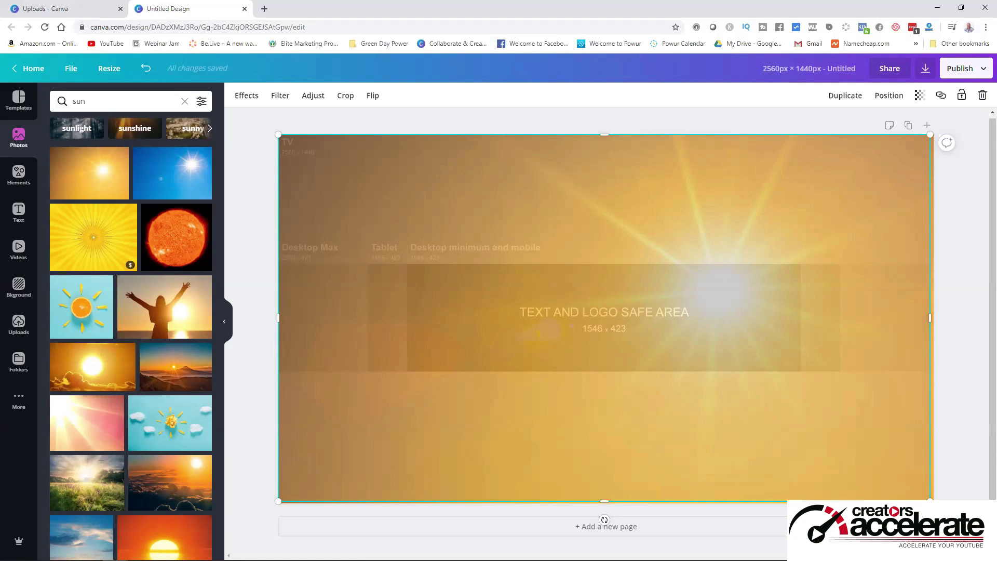
# Switch to the YouTube browser window, examine the open channels' banners for layout ideas, and return to the Canva design
pyautogui.moveTo(130, 558)
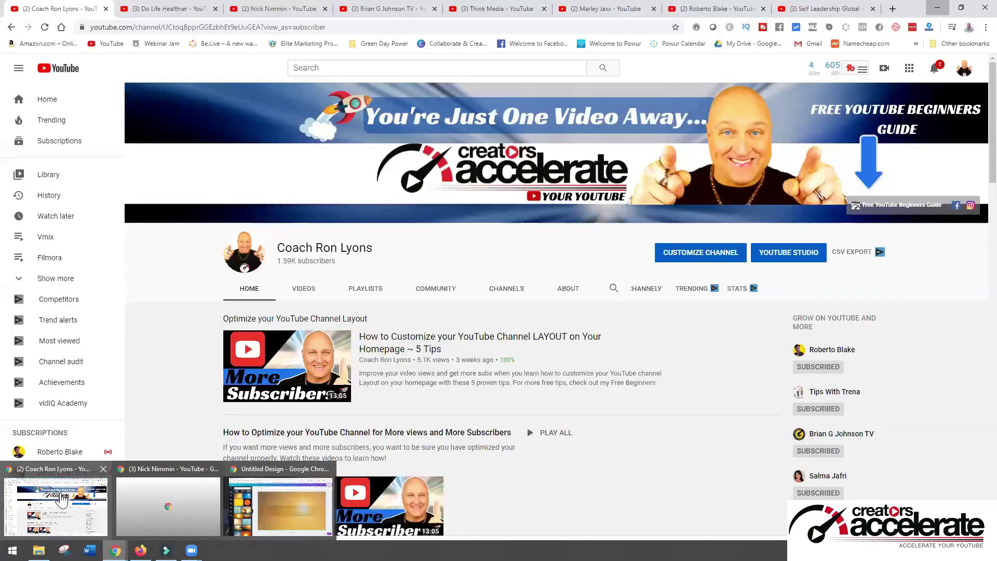
pyautogui.click(56, 503)
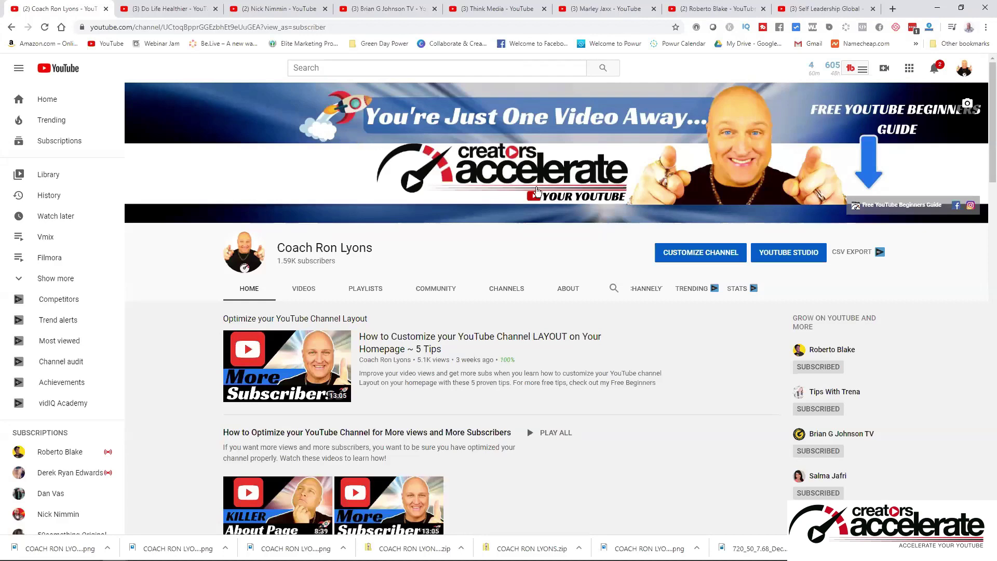
pyautogui.click(182, 8)
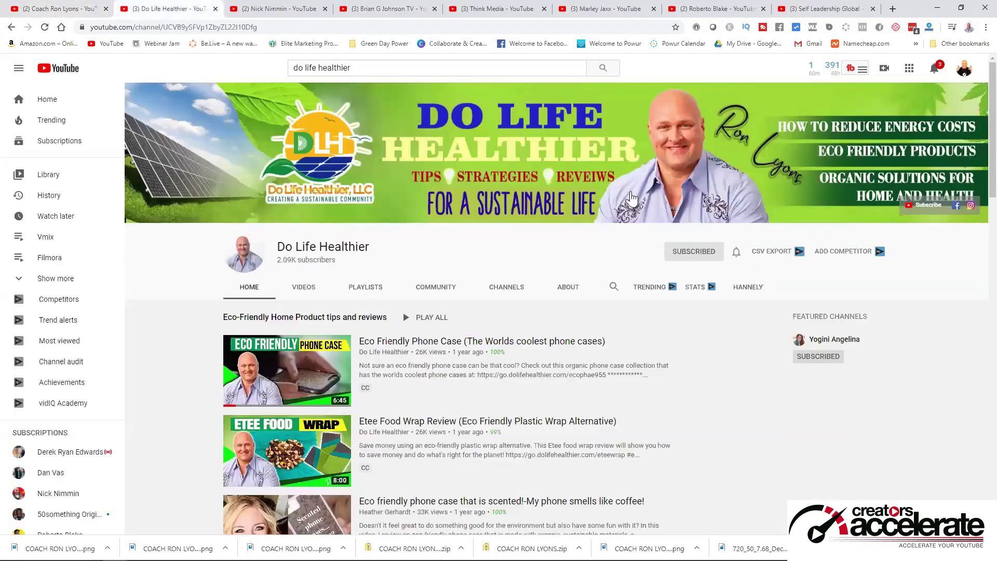
pyautogui.click(275, 9)
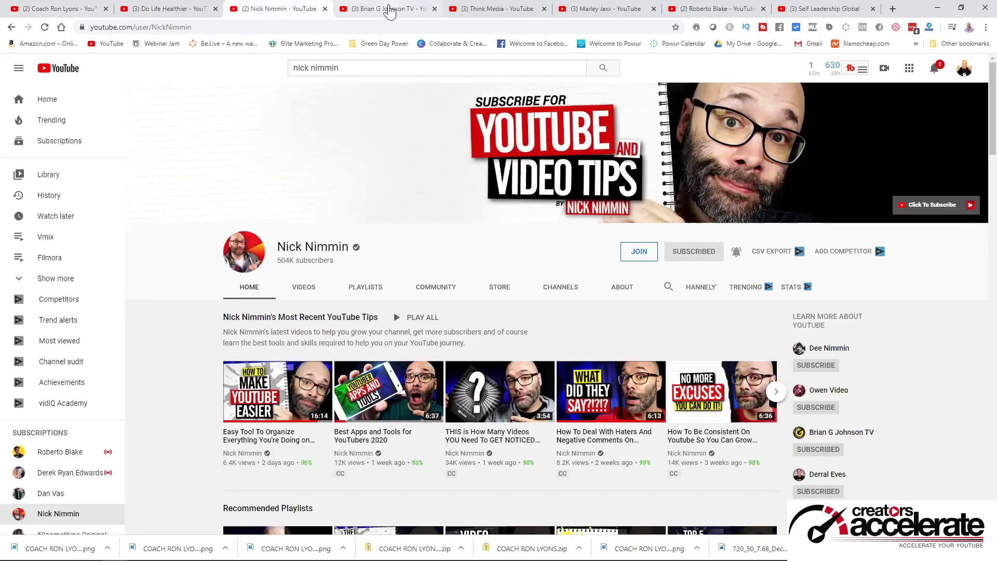
pyautogui.click(390, 11)
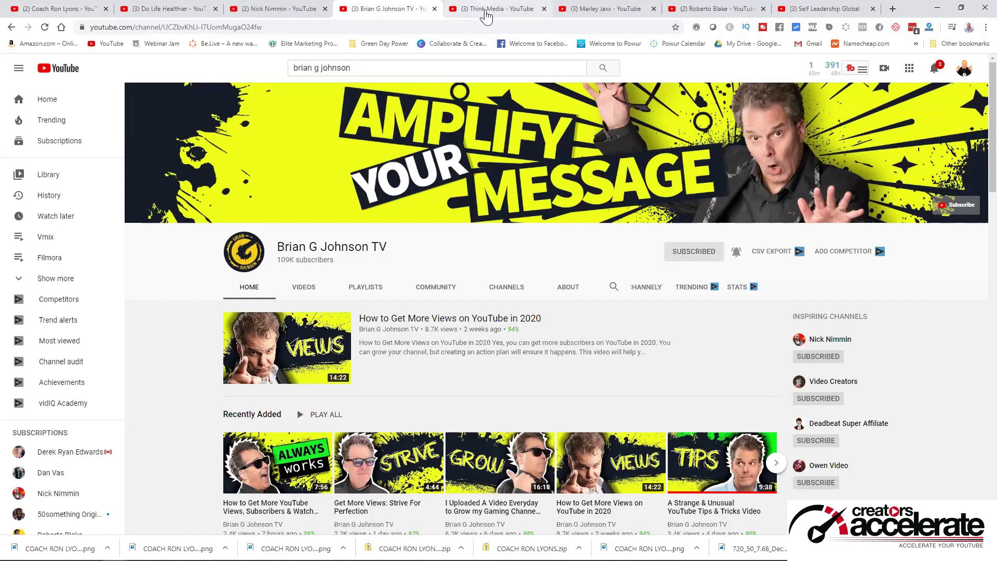
pyautogui.click(487, 10)
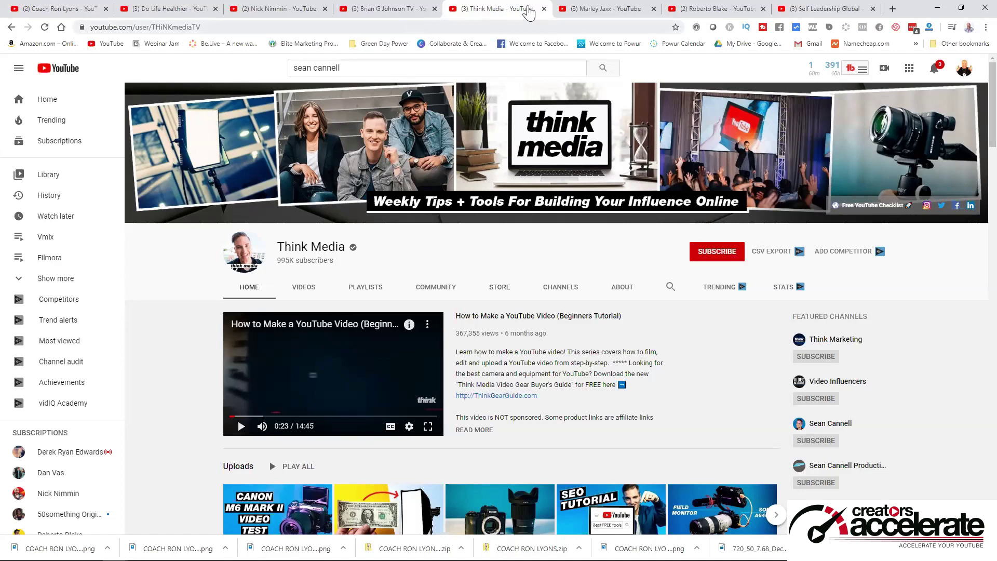
pyautogui.click(597, 8)
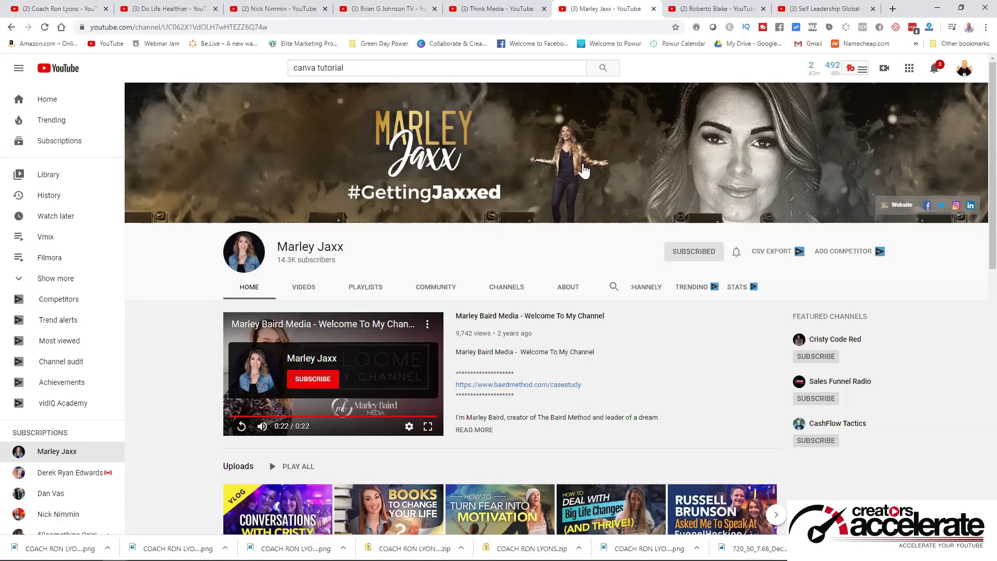
pyautogui.click(696, 9)
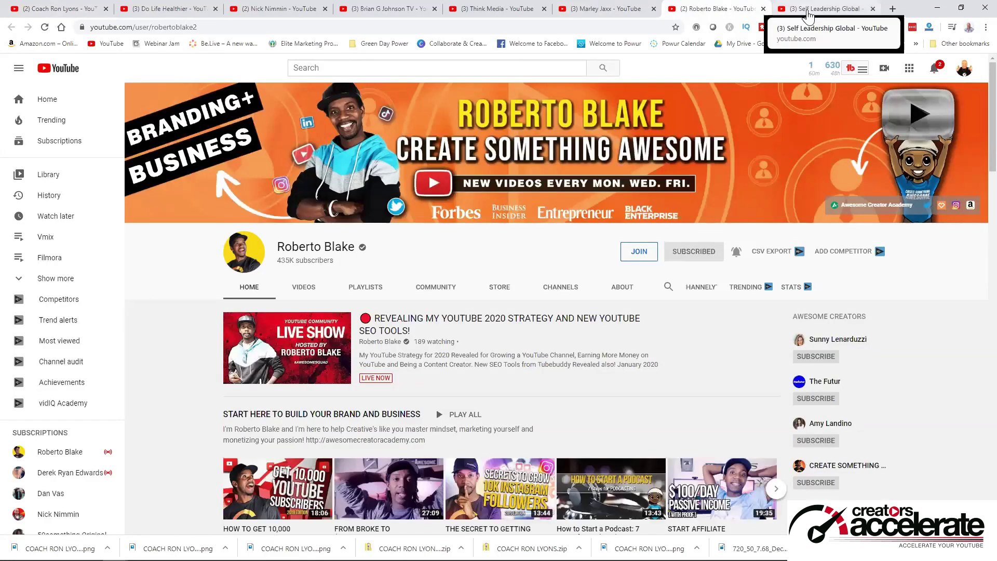
pyautogui.click(800, 11)
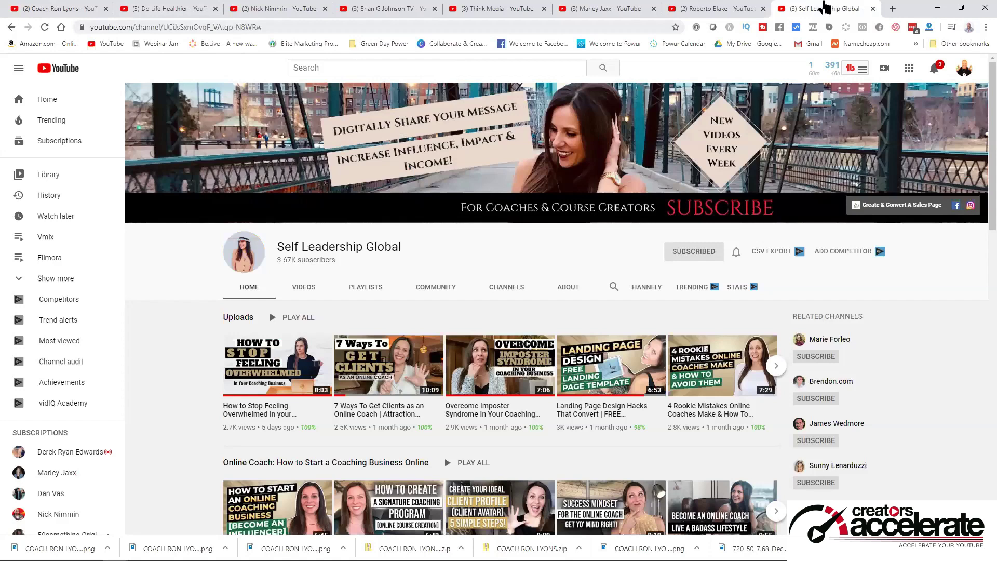
pyautogui.click(936, 11)
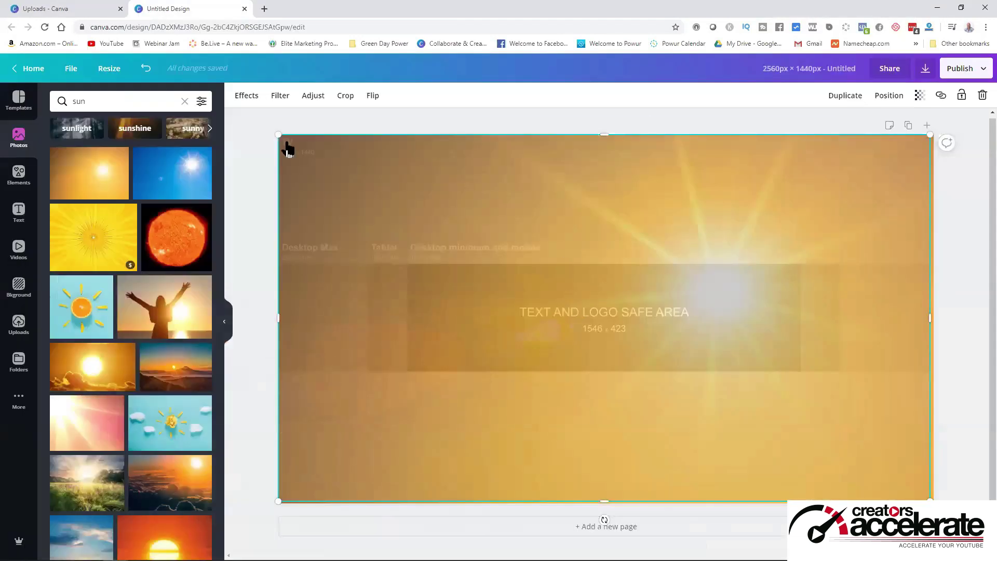
# Add the recently used photo of the smiling woman in glasses to the page and remove its background
pyautogui.click(183, 103)
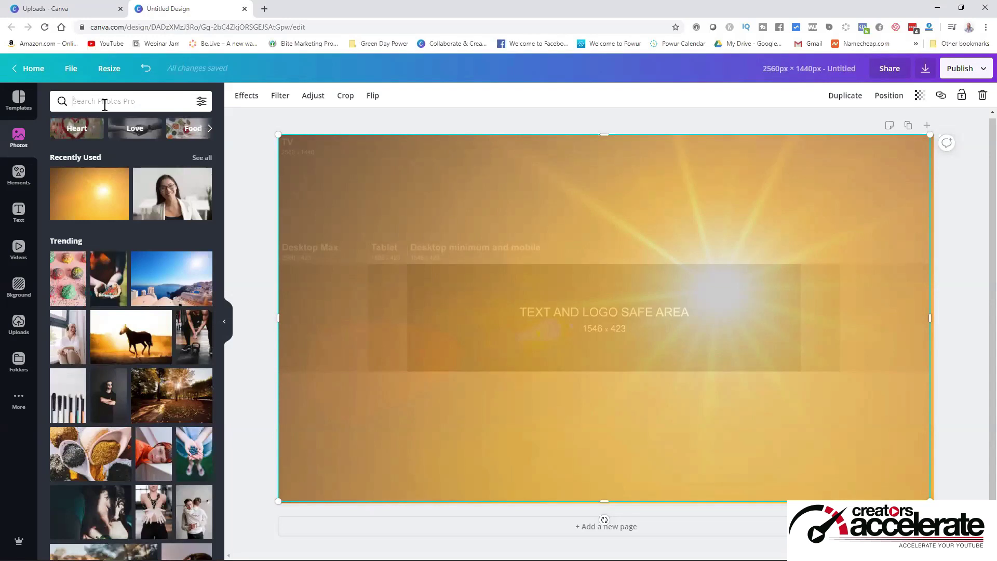
pyautogui.click(171, 199)
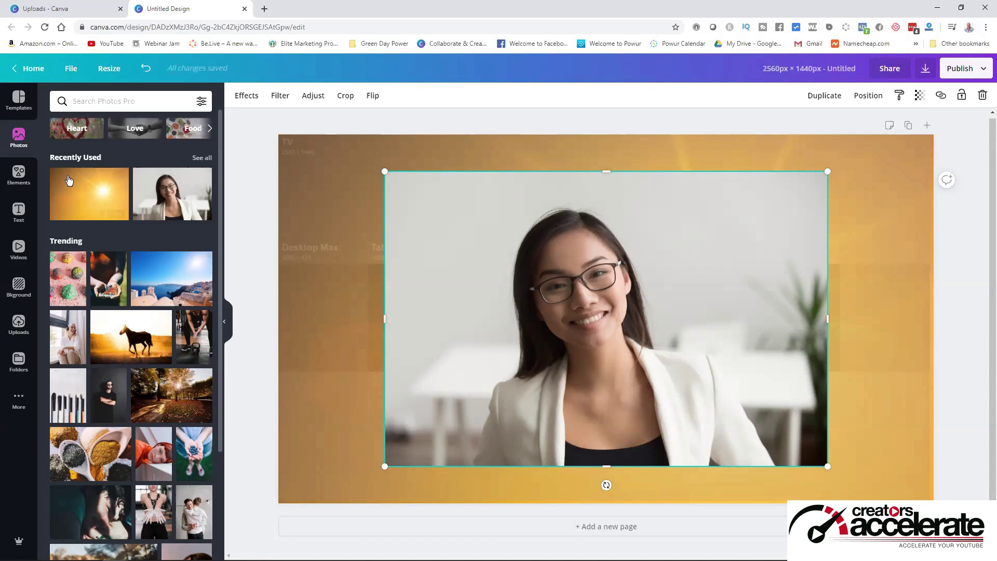
pyautogui.click(19, 175)
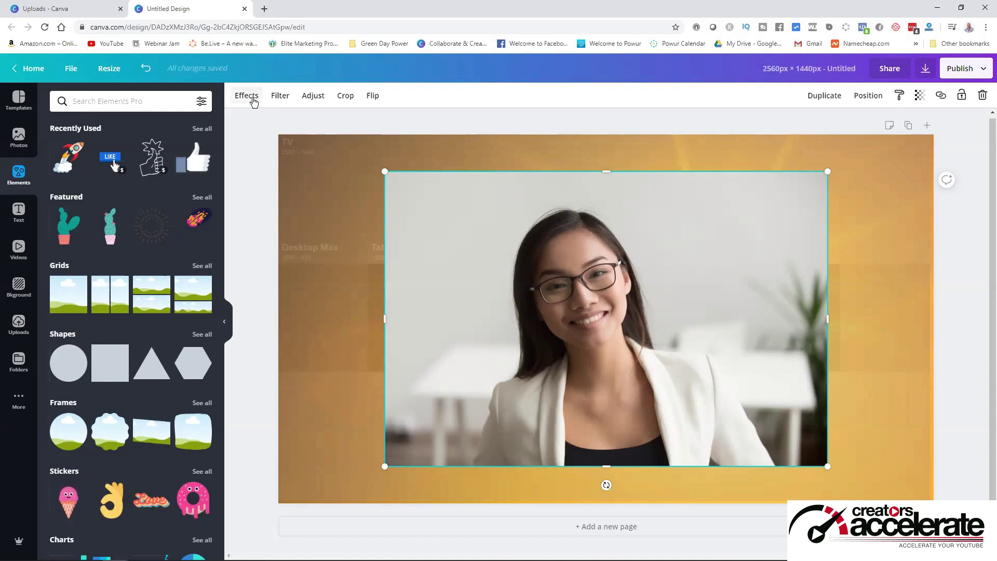
pyautogui.moveTo(439, 230); pyautogui.dragTo(433, 222)
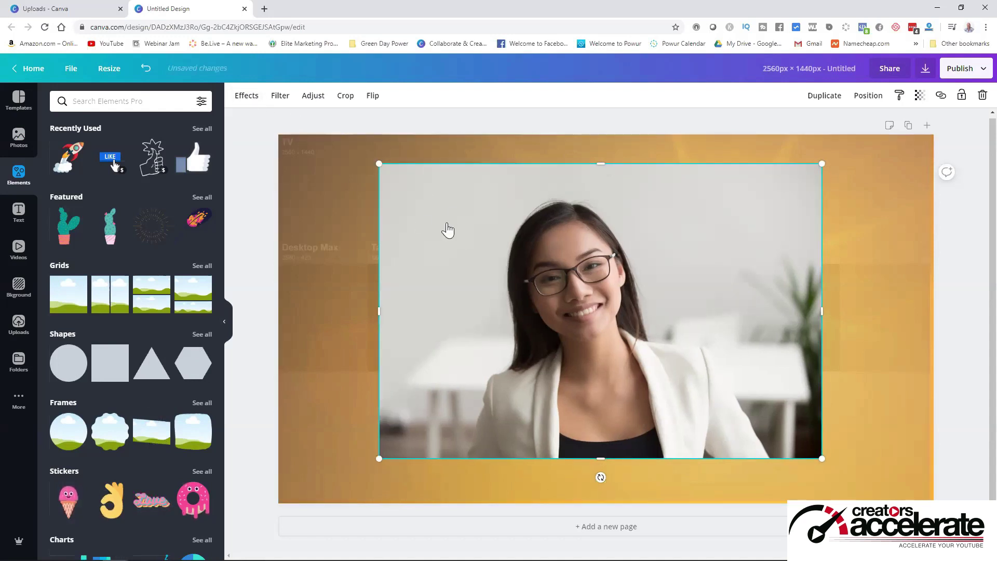
pyautogui.click(251, 96)
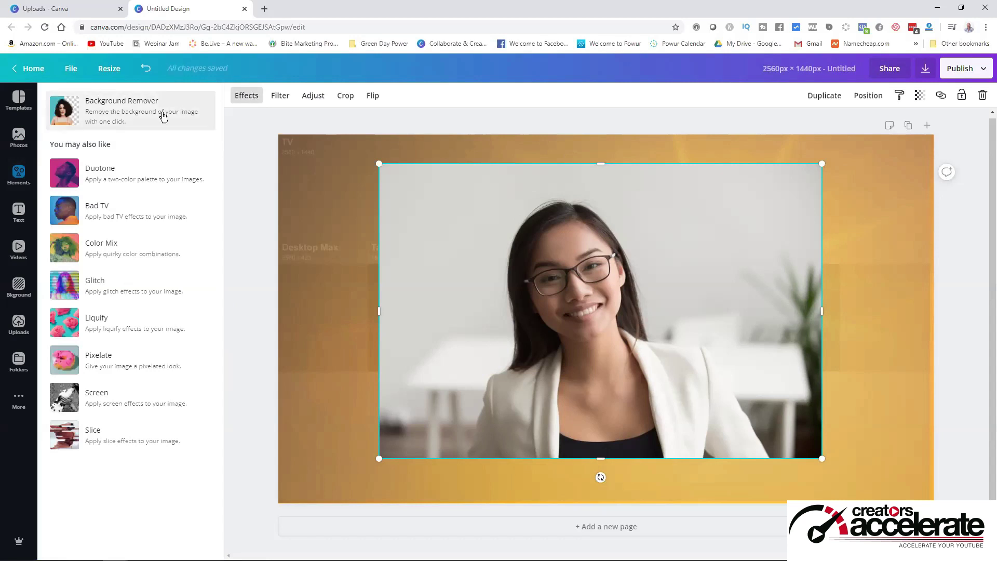
pyautogui.click(114, 115)
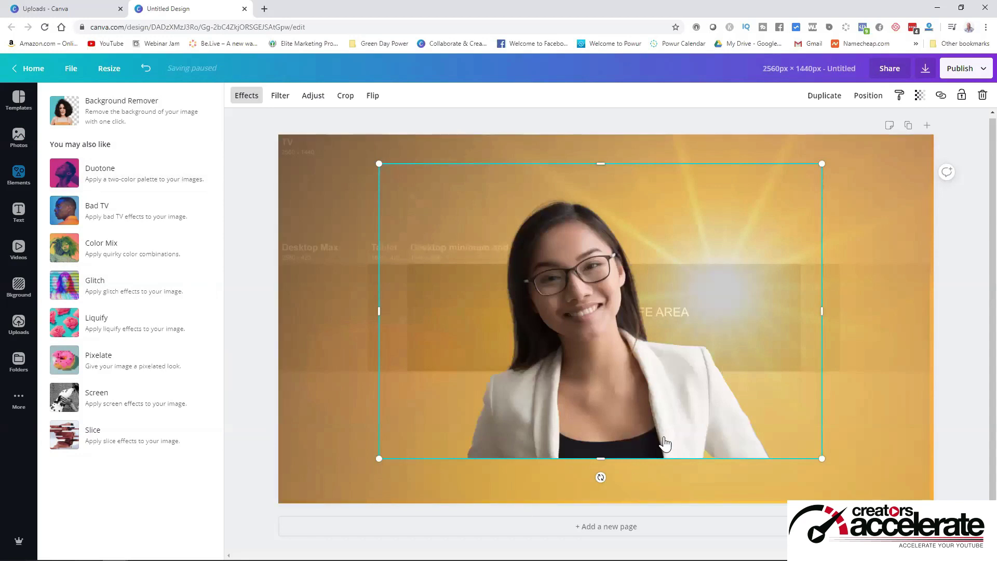
# Shrink the woman's cutout and place it over the right end of the text and logo safe area
pyautogui.moveTo(379, 164); pyautogui.dragTo(612, 319)
pyautogui.moveTo(712, 424); pyautogui.dragTo(752, 345)
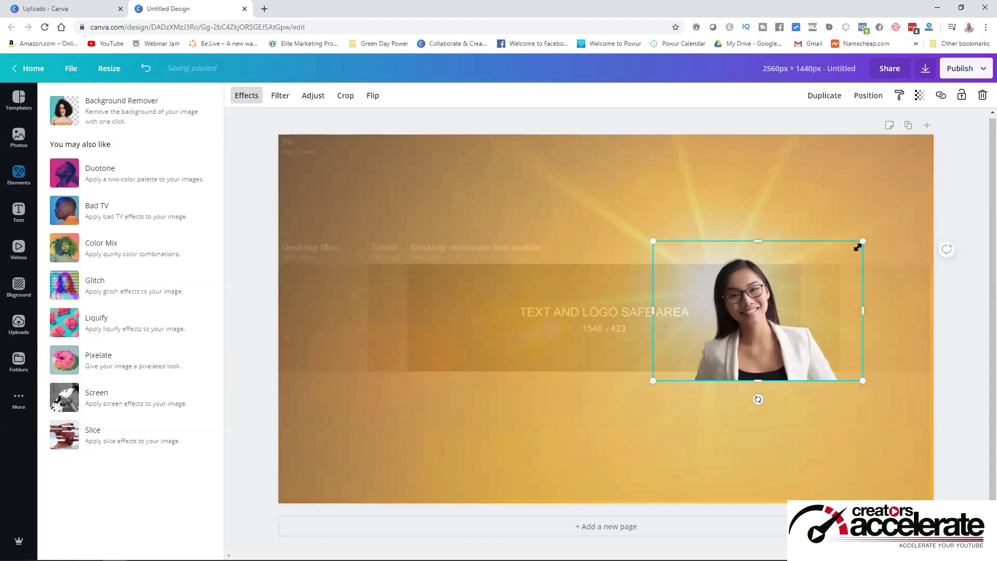
pyautogui.moveTo(858, 247); pyautogui.dragTo(848, 255)
# Make the banner template overlay more opaque so its safe-area guides stand out over the sun photo
pyautogui.click(920, 95)
pyautogui.click(678, 145)
pyautogui.click(920, 95)
pyautogui.moveTo(897, 122); pyautogui.dragTo(840, 123)
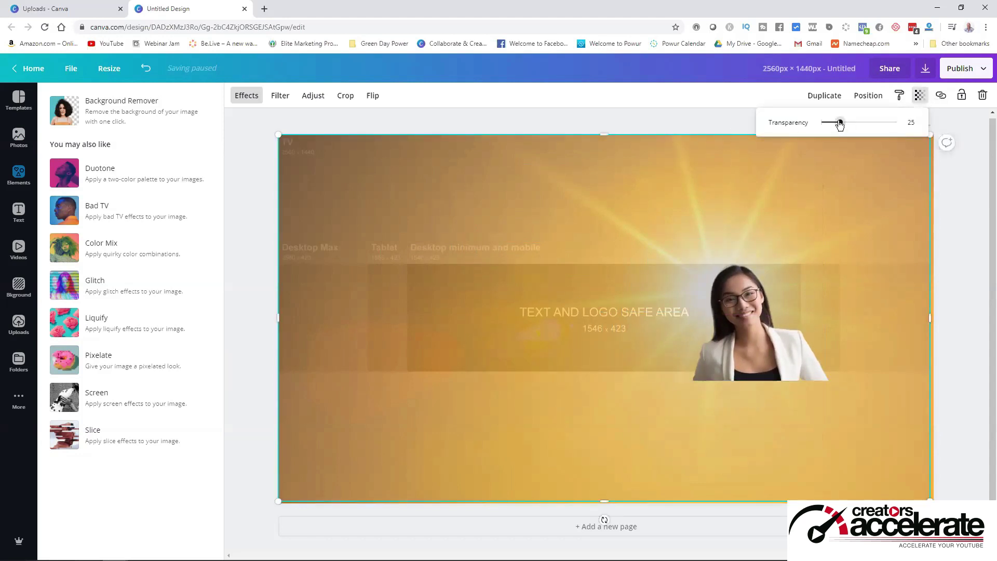
# Shrink the woman's cutout further and align it with the lower edge of the safe-area band, near its right end
pyautogui.click(737, 328)
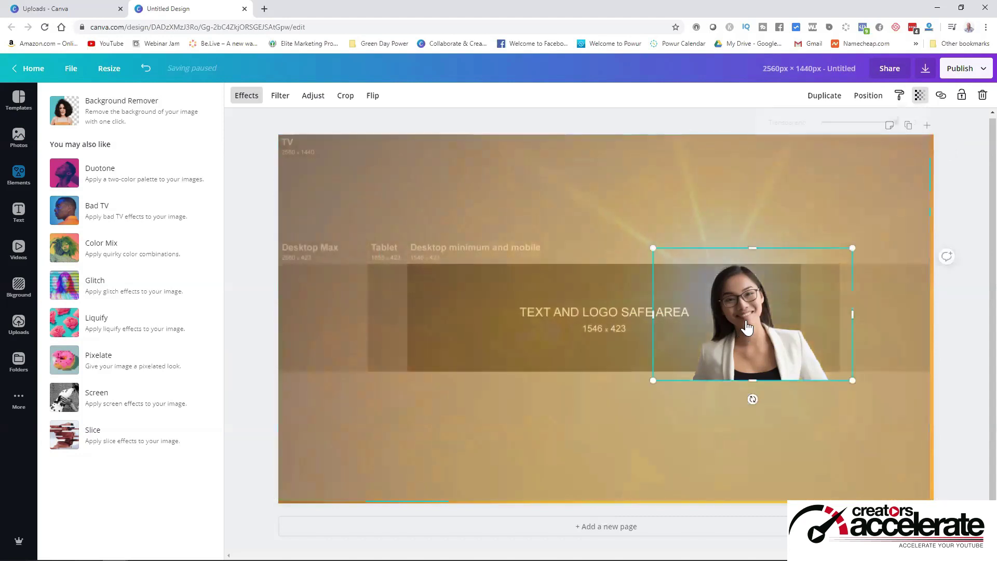
pyautogui.moveTo(746, 327); pyautogui.dragTo(700, 333)
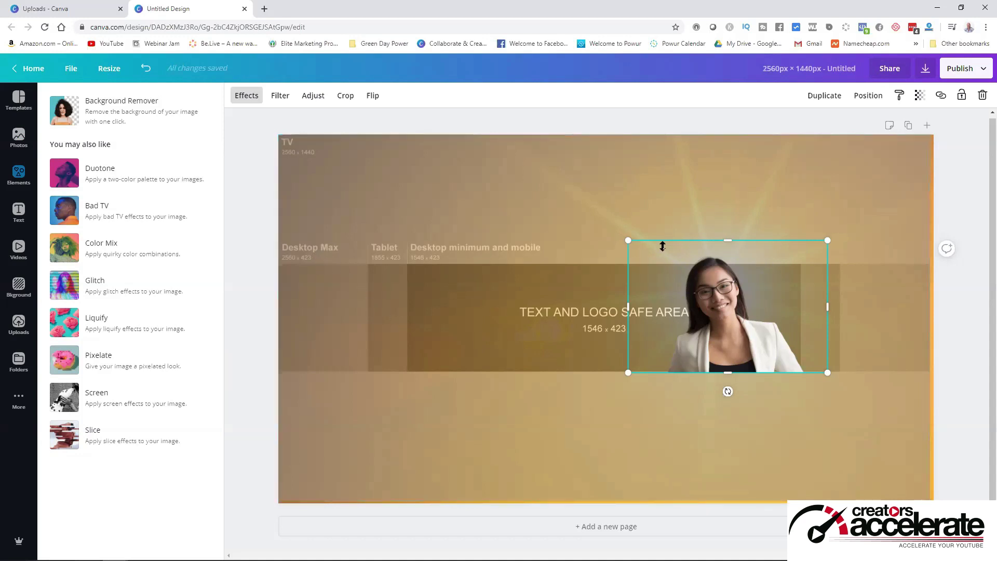
pyautogui.moveTo(629, 241); pyautogui.dragTo(641, 248)
pyautogui.moveTo(744, 333); pyautogui.dragTo(759, 325)
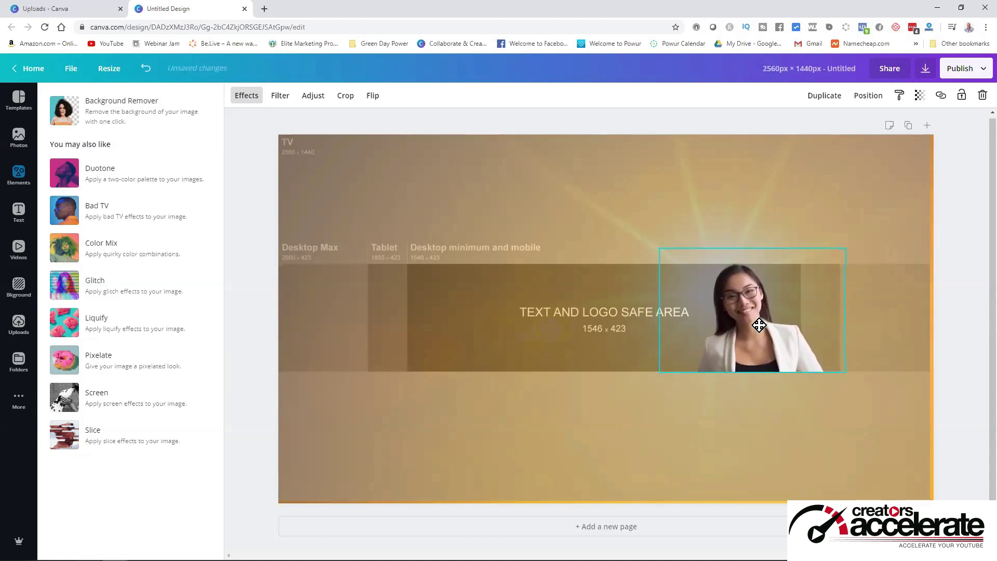
pyautogui.moveTo(759, 325); pyautogui.dragTo(759, 326)
pyautogui.moveTo(844, 373)
pyautogui.mouseDown()
pyautogui.moveTo(840, 363)
pyautogui.moveTo(829, 382)
pyautogui.mouseUp()
pyautogui.click(563, 468)
pyautogui.click(749, 363)
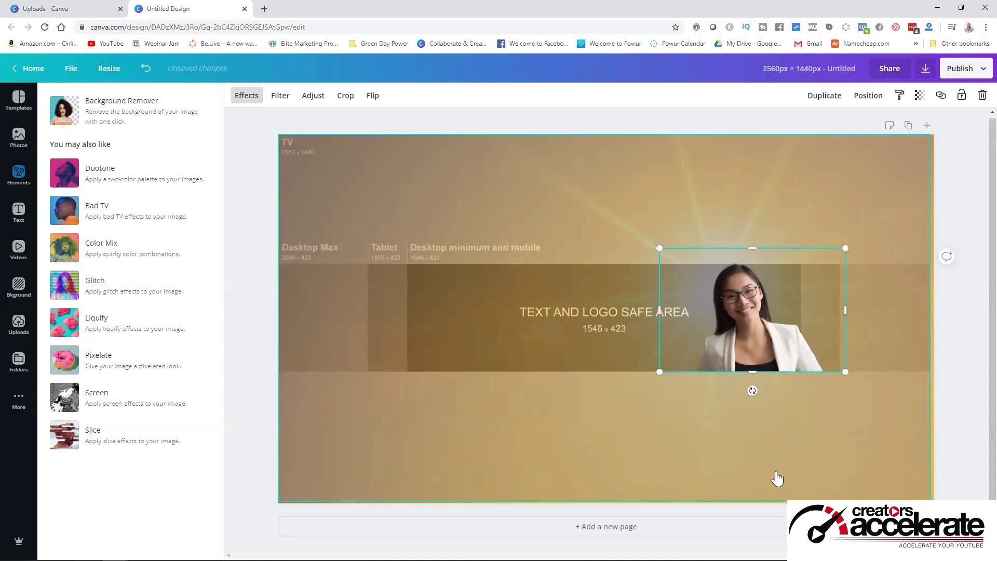
# Try the Dare filter on the woman's photo at 100% zoom and undo it
pyautogui.click(914, 546)
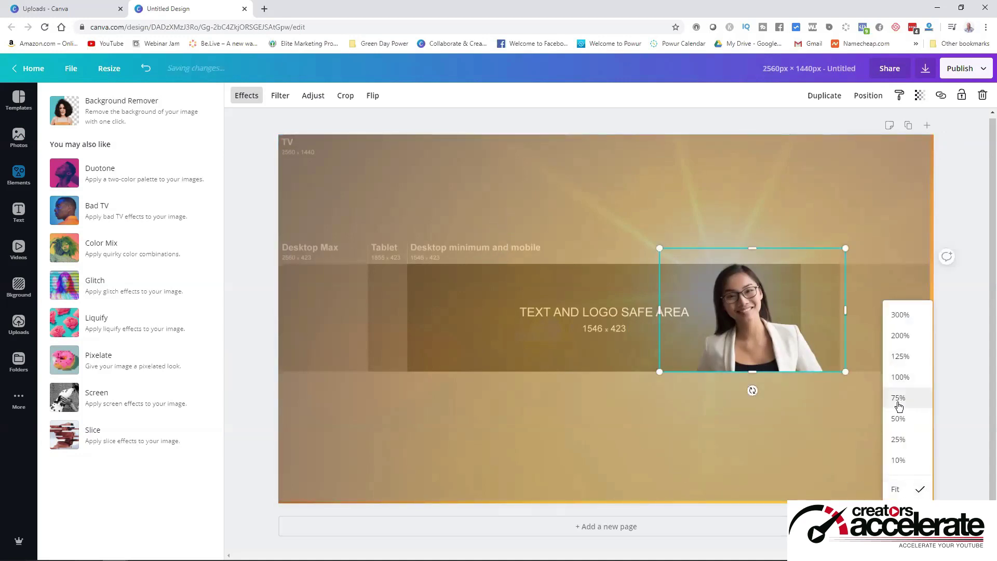
pyautogui.click(899, 377)
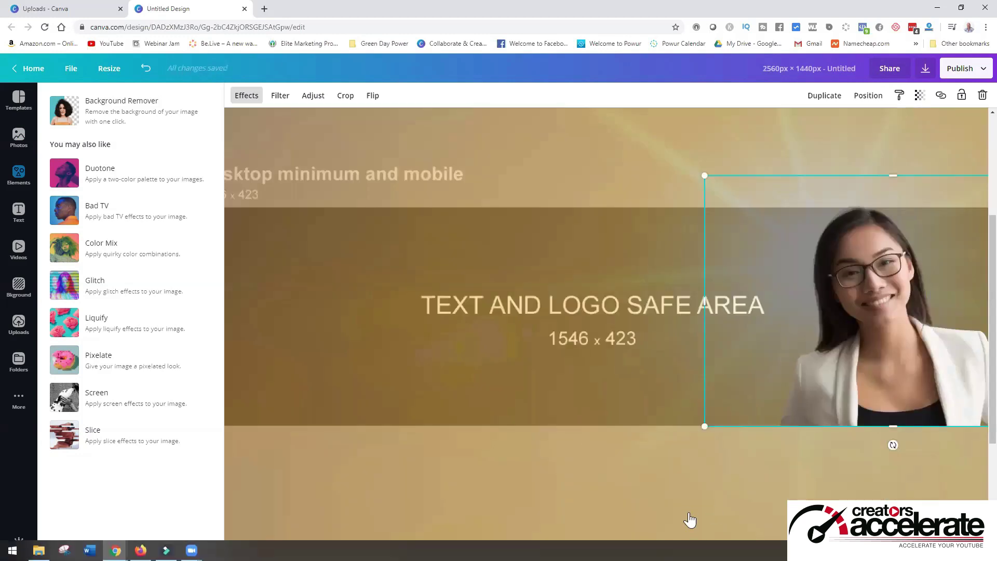
pyautogui.hscroll(4, 671, 381)
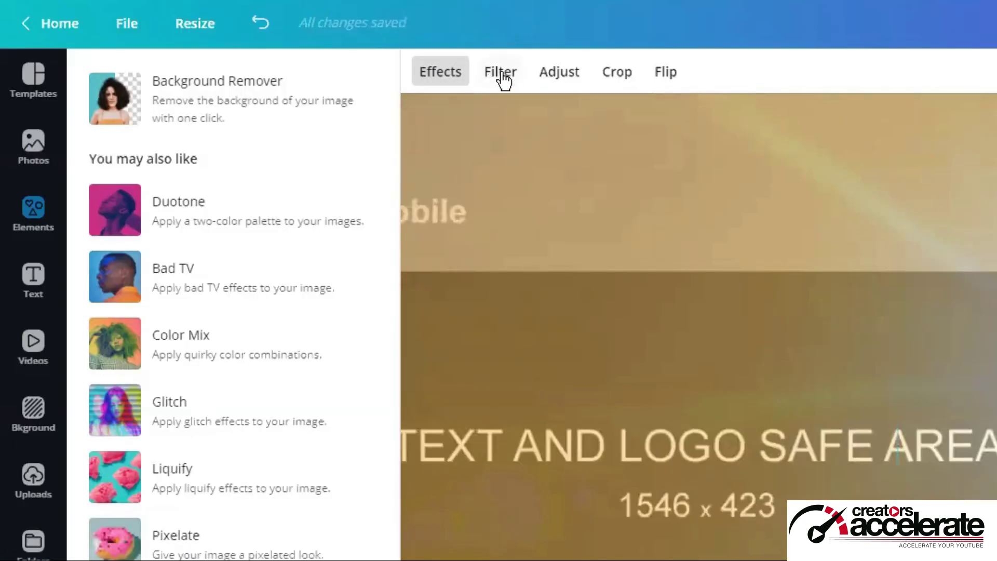
pyautogui.click(280, 96)
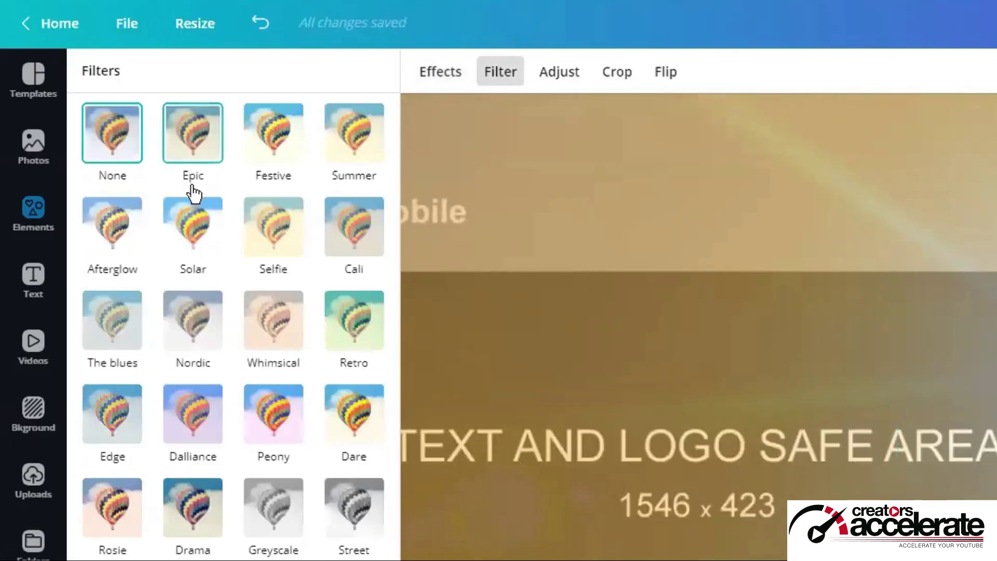
pyautogui.click(358, 421)
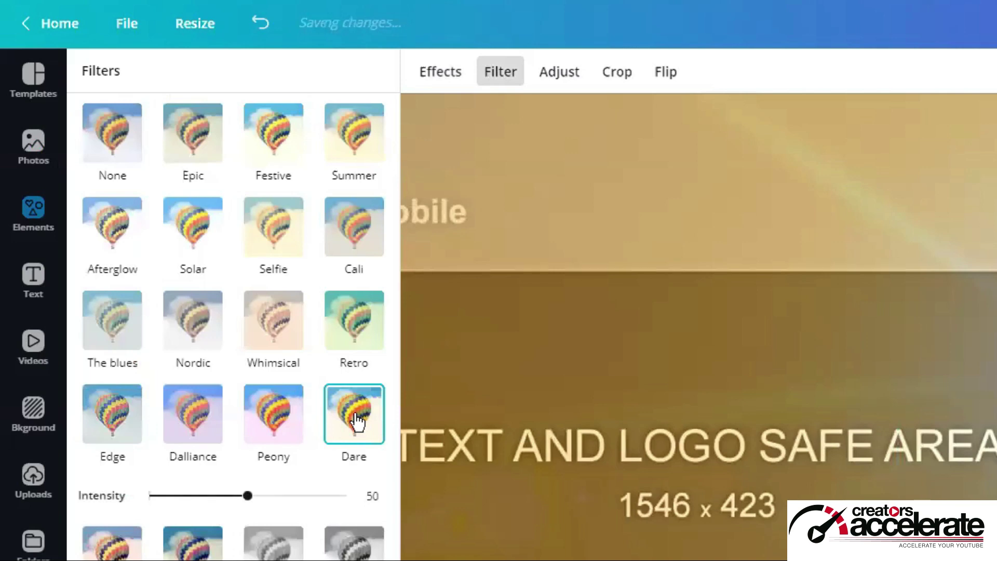
pyautogui.click(261, 23)
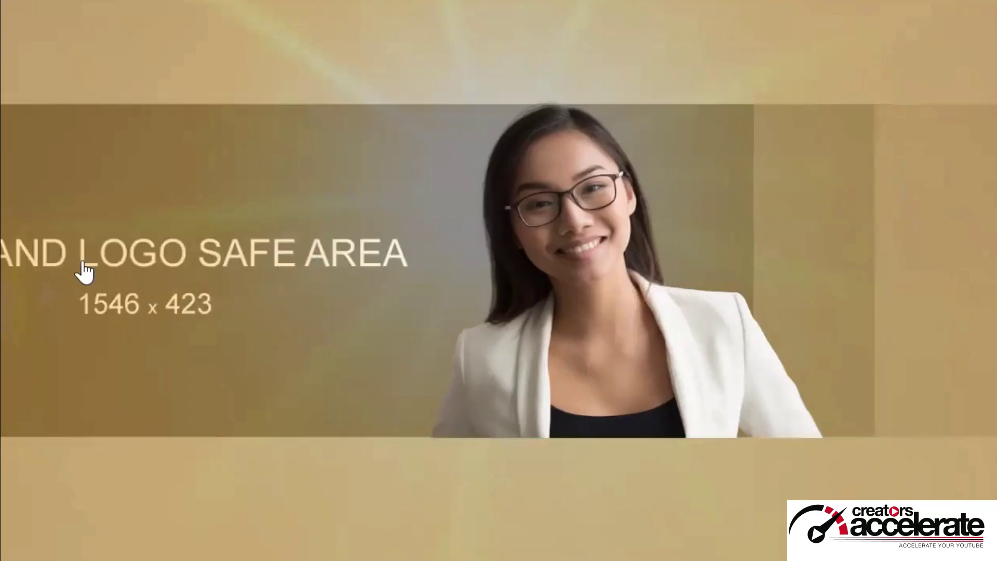
# Apply the Dare filter to the woman's cutout and open its image adjustments
pyautogui.click(565, 205)
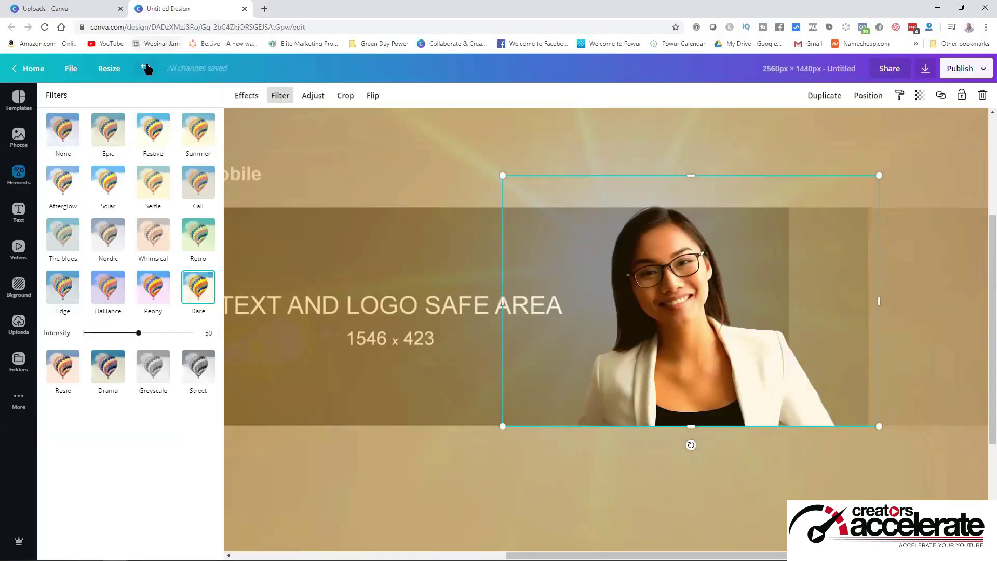
pyautogui.click(146, 68)
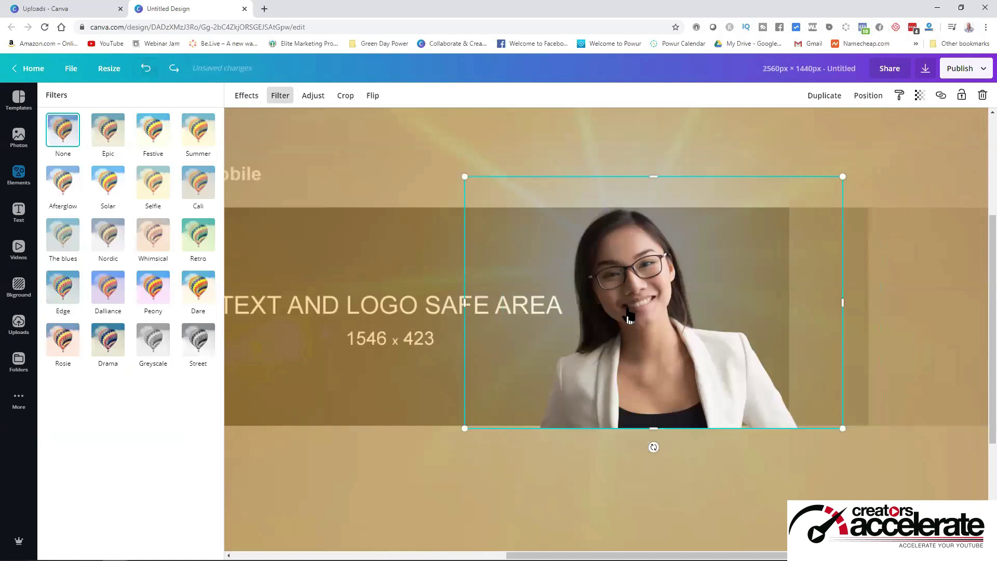
pyautogui.hotkey('ctrl', 'y')
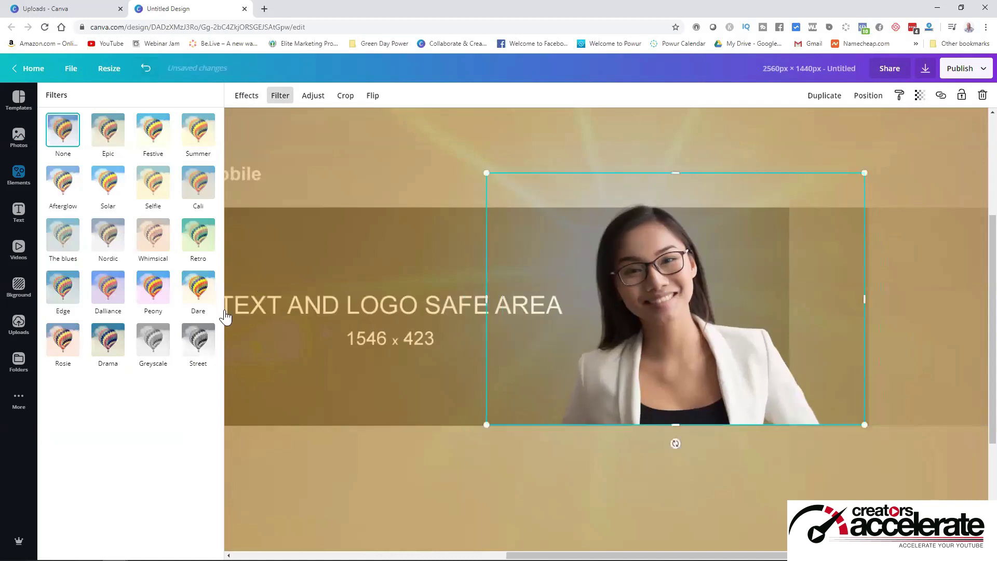
pyautogui.click(197, 287)
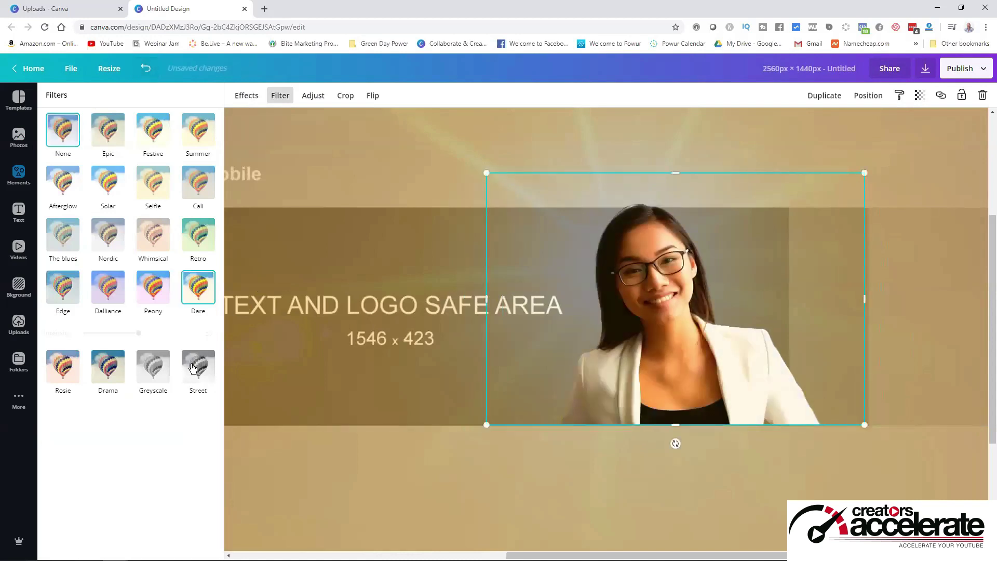
pyautogui.click(314, 96)
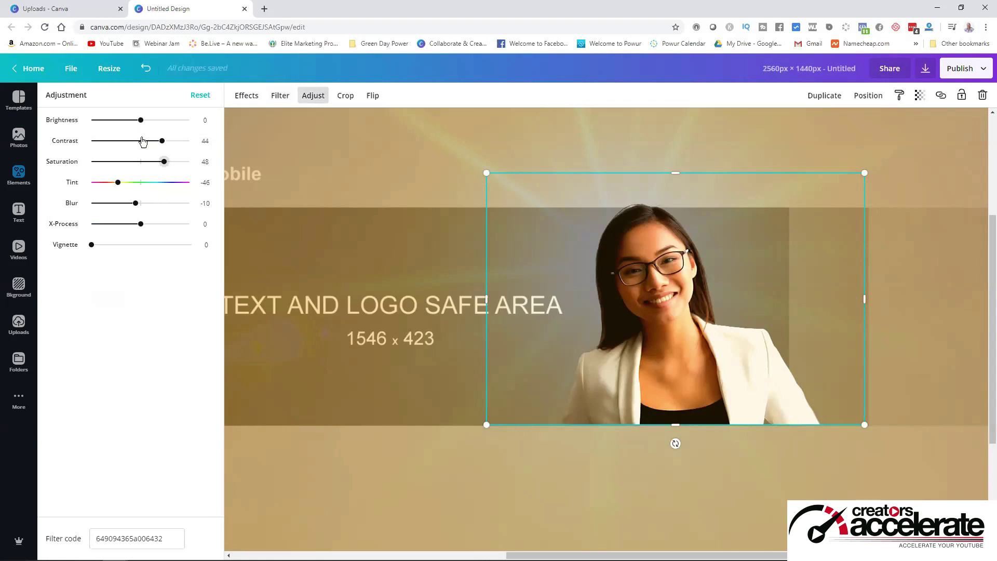
pyautogui.moveTo(141, 125)
pyautogui.mouseDown()
pyautogui.moveTo(98, 124)
pyautogui.moveTo(166, 128)
pyautogui.moveTo(141, 127)
pyautogui.mouseUp()
# Try flipping the woman's cutout horizontally at 50% zoom, flip it back and nudge it slightly sideways
pyautogui.click(906, 543)
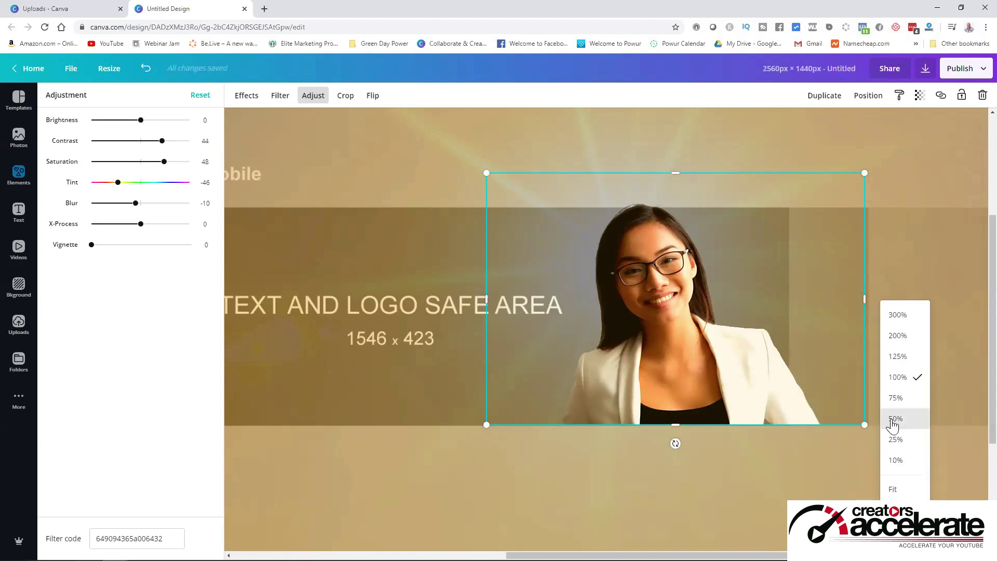
pyautogui.click(892, 418)
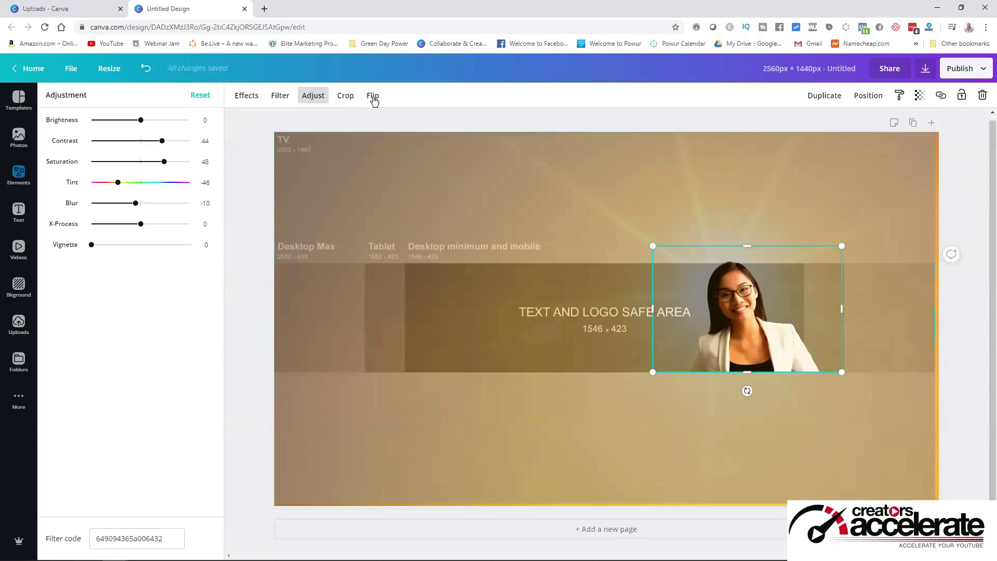
pyautogui.click(370, 98)
pyautogui.click(389, 125)
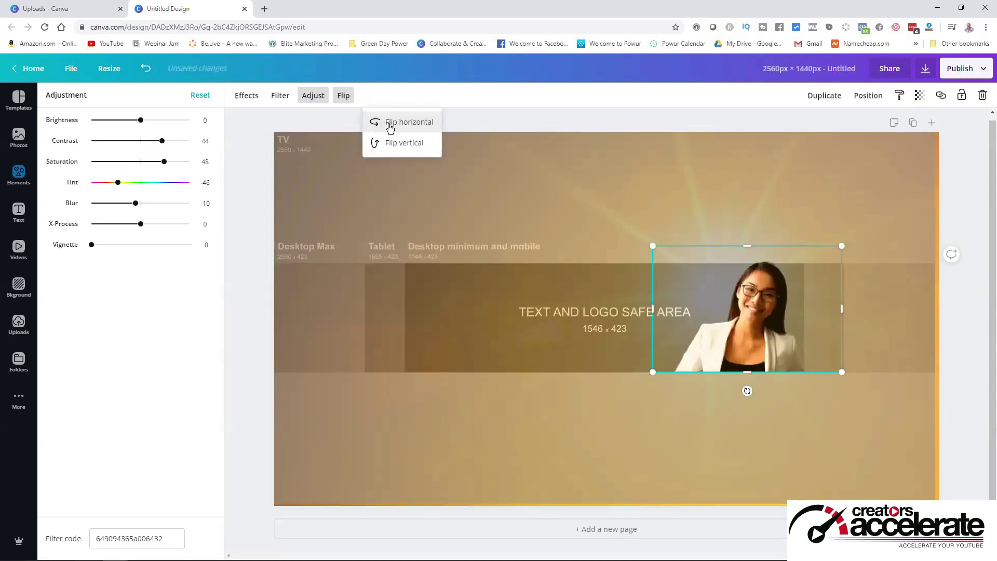
pyautogui.moveTo(757, 340); pyautogui.dragTo(763, 340)
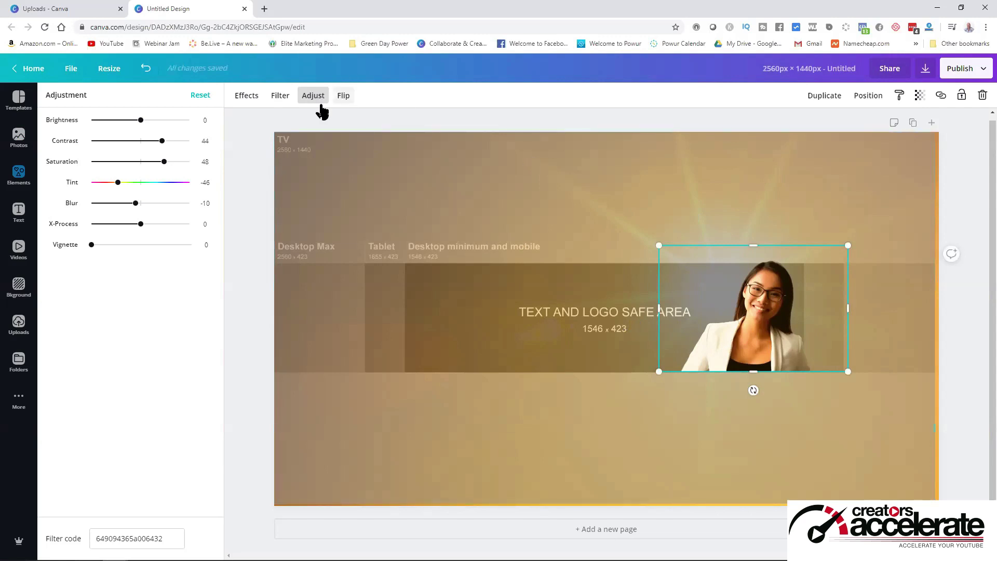
pyautogui.click(342, 97)
pyautogui.click(358, 124)
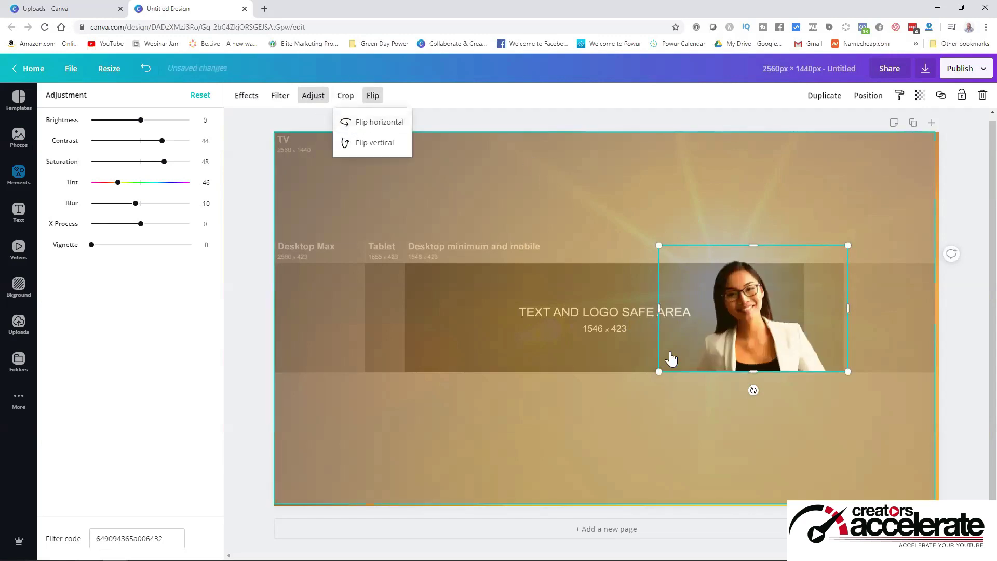
pyautogui.moveTo(734, 341); pyautogui.dragTo(741, 343)
# Try duplicating the banner template overlay, and undo the duplicate along with the cutout's flips and moves
pyautogui.click(748, 192)
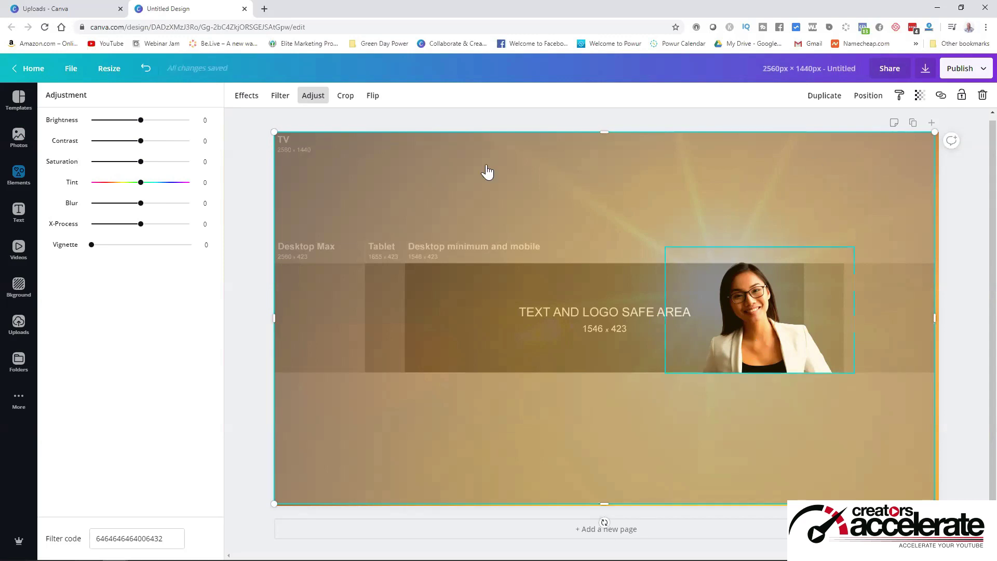
pyautogui.click(824, 98)
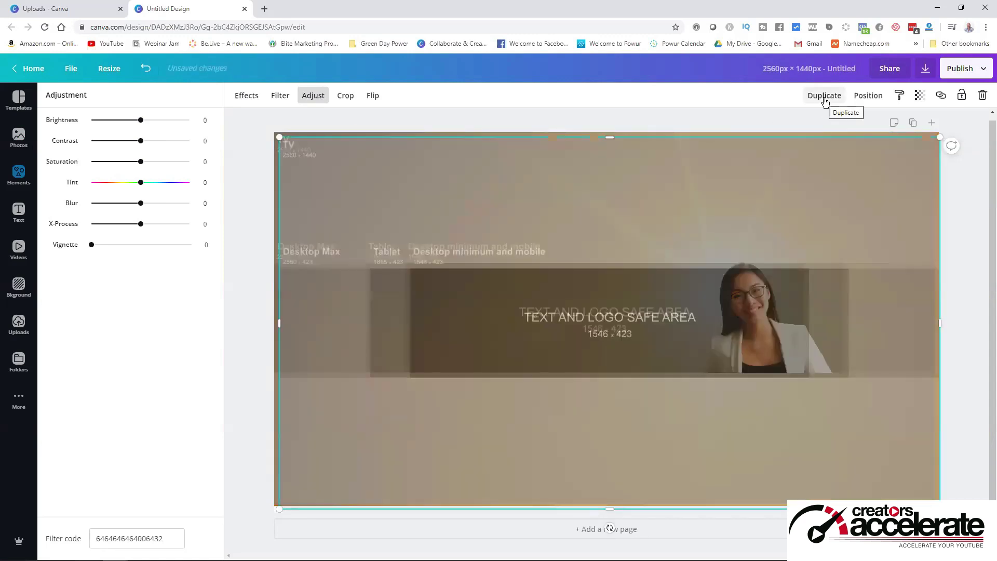
pyautogui.click(146, 68)
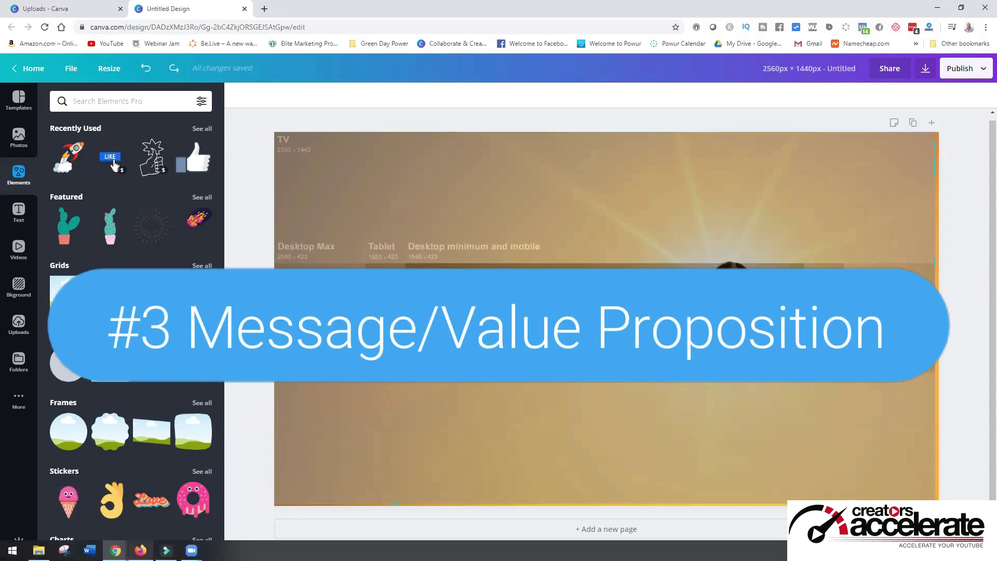
# Switch to the YouTube browser window, examine the open channels' banners for their message and value proposition, and return to the Canva design
pyautogui.moveTo(115, 550)
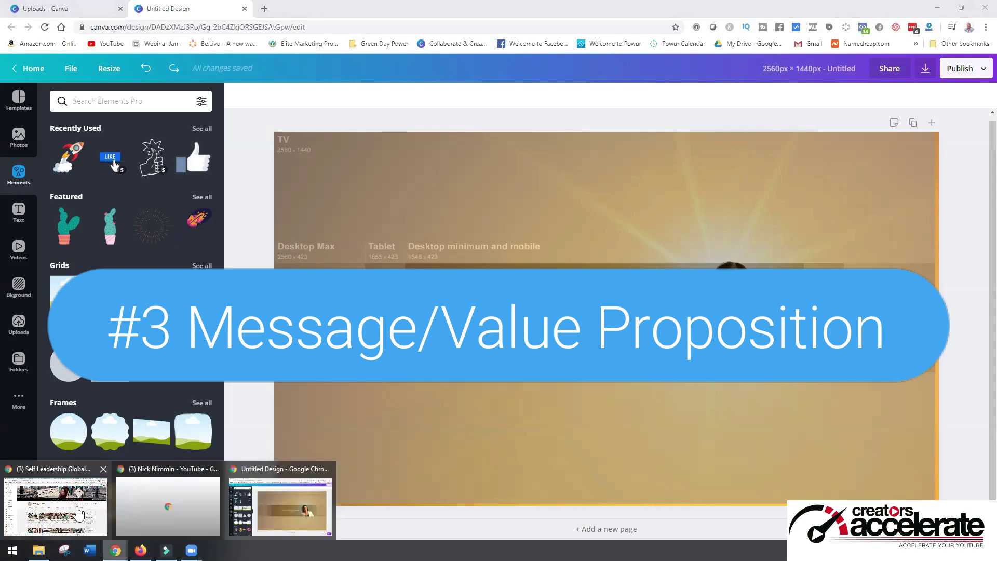
pyautogui.click(78, 513)
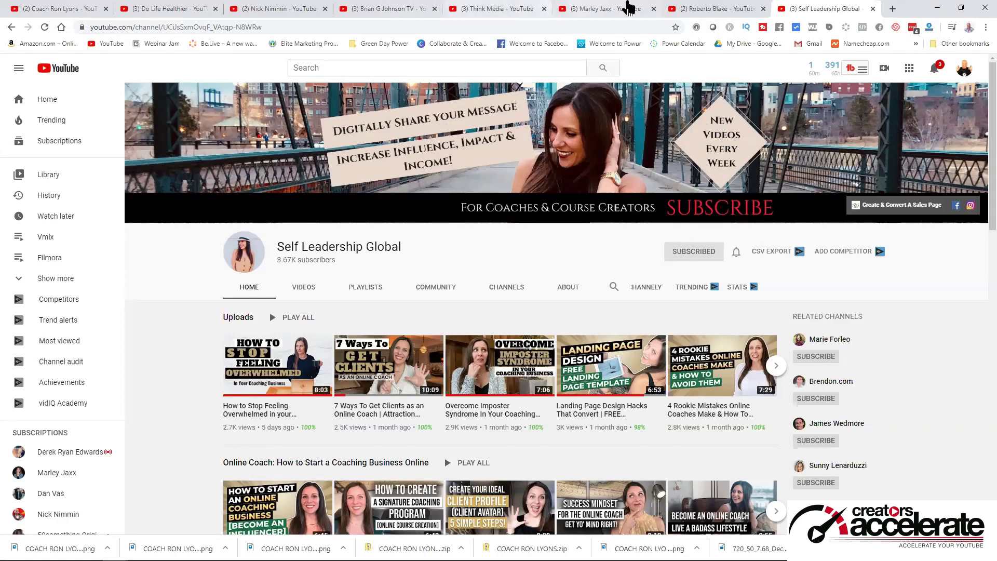
pyautogui.click(704, 9)
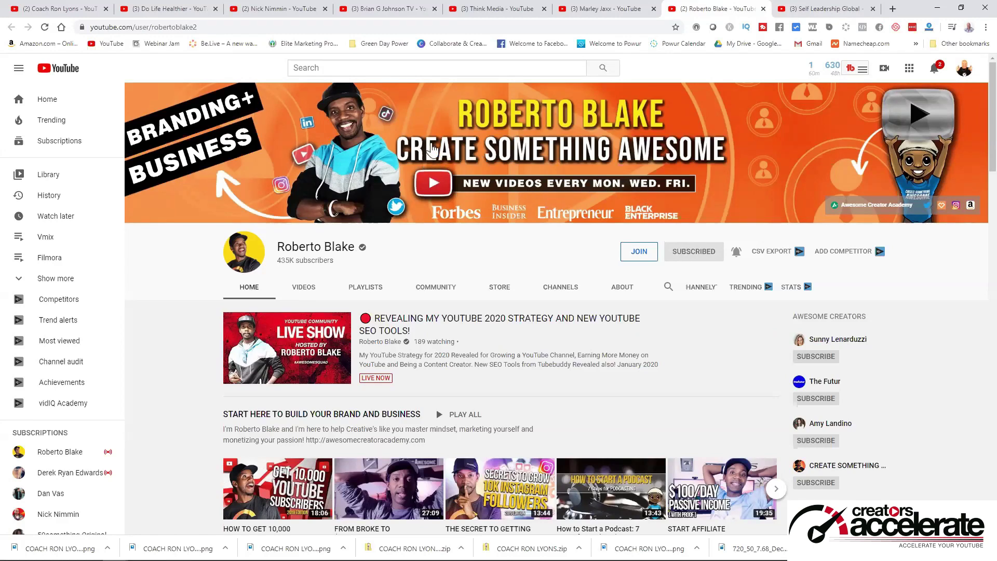
pyautogui.click(605, 8)
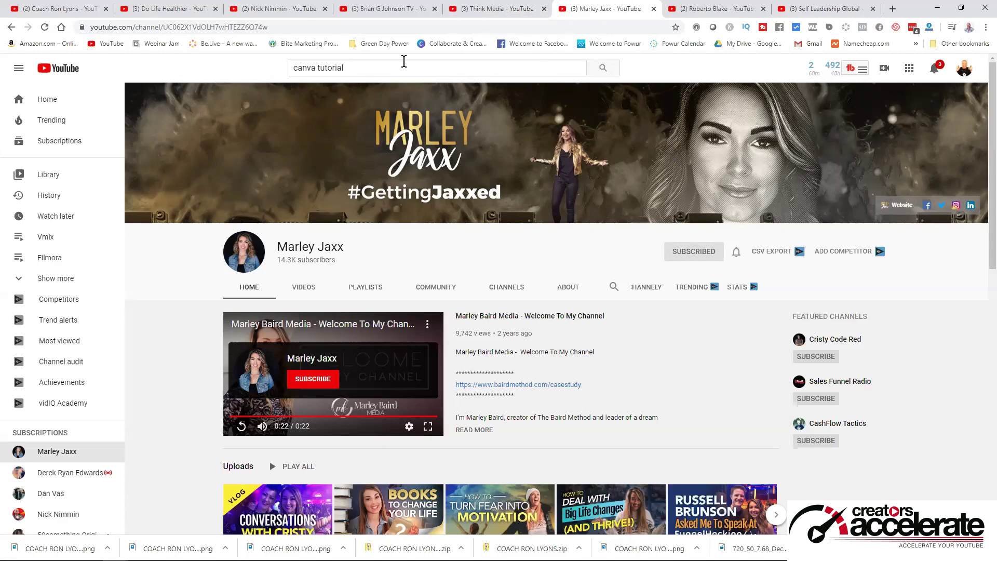
pyautogui.click(493, 11)
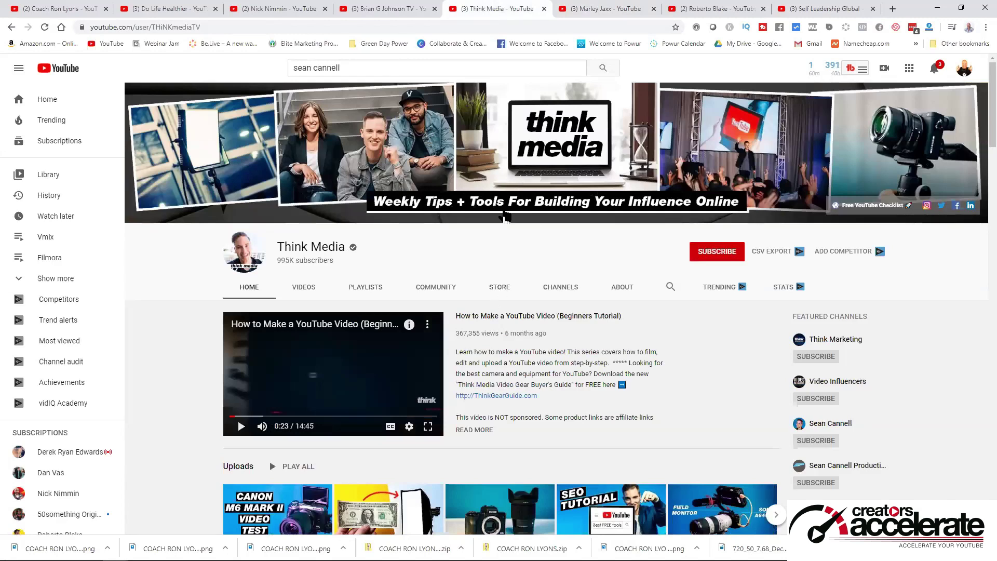
pyautogui.click(379, 11)
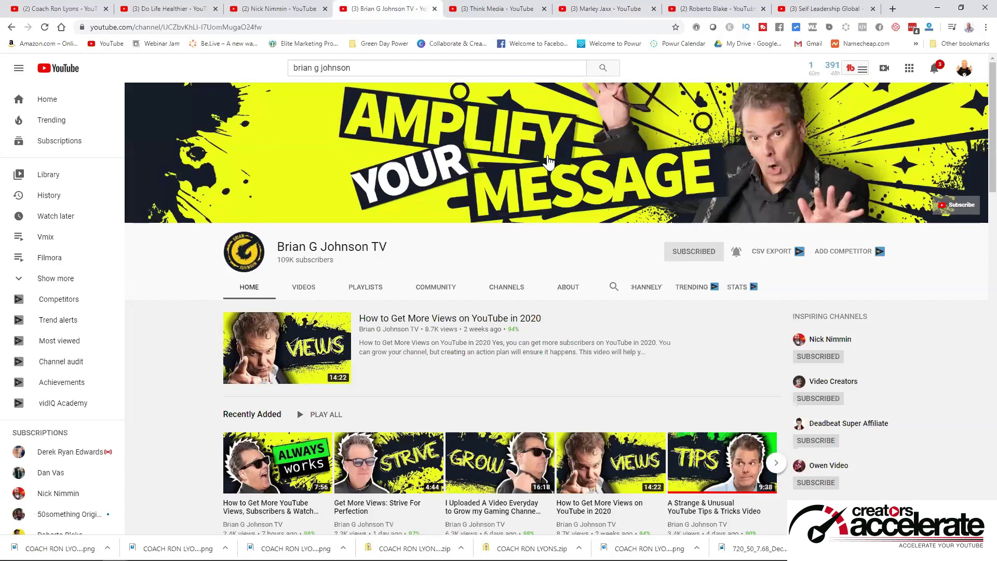
pyautogui.click(484, 11)
pyautogui.click(368, 10)
pyautogui.click(275, 16)
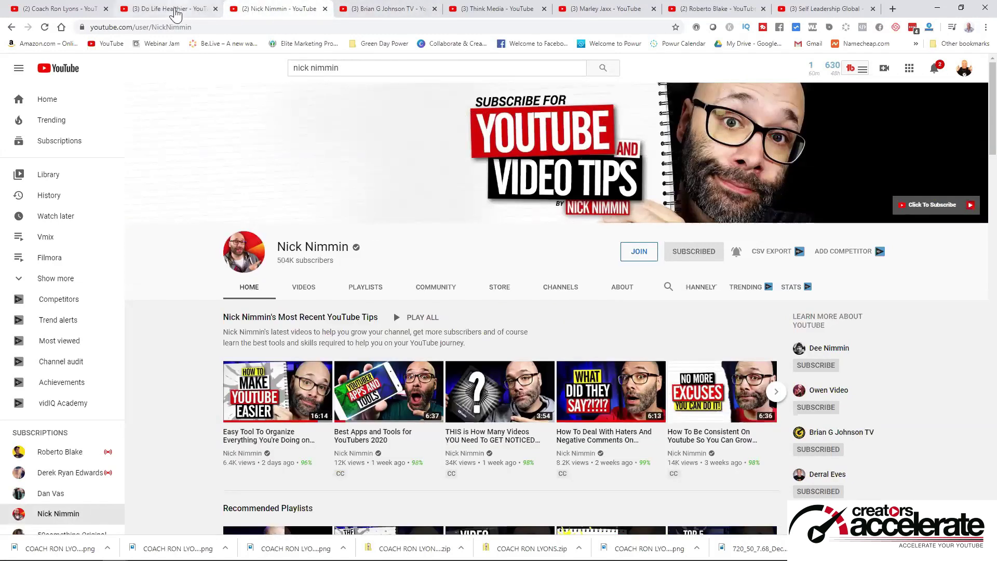
pyautogui.click(174, 9)
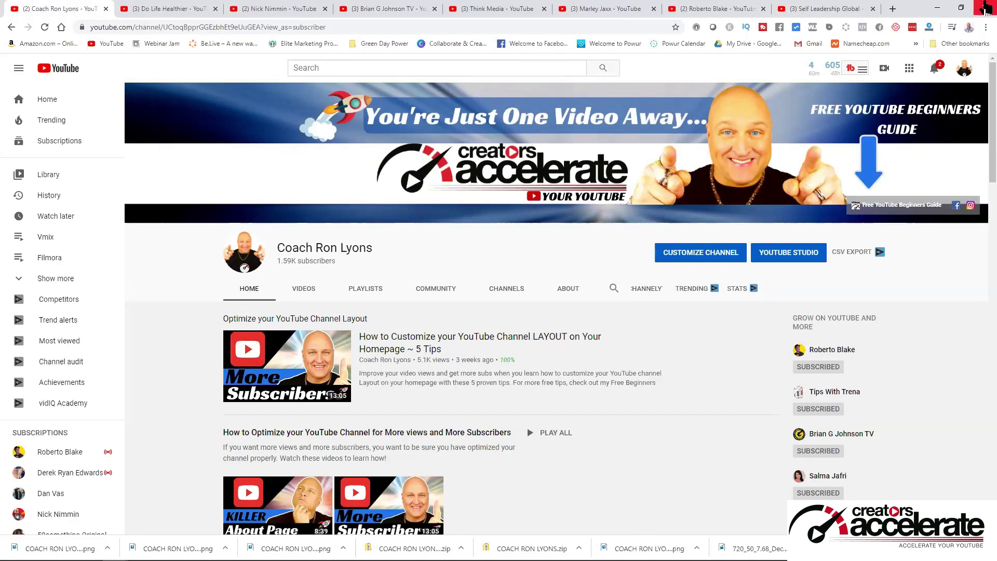
pyautogui.click(938, 11)
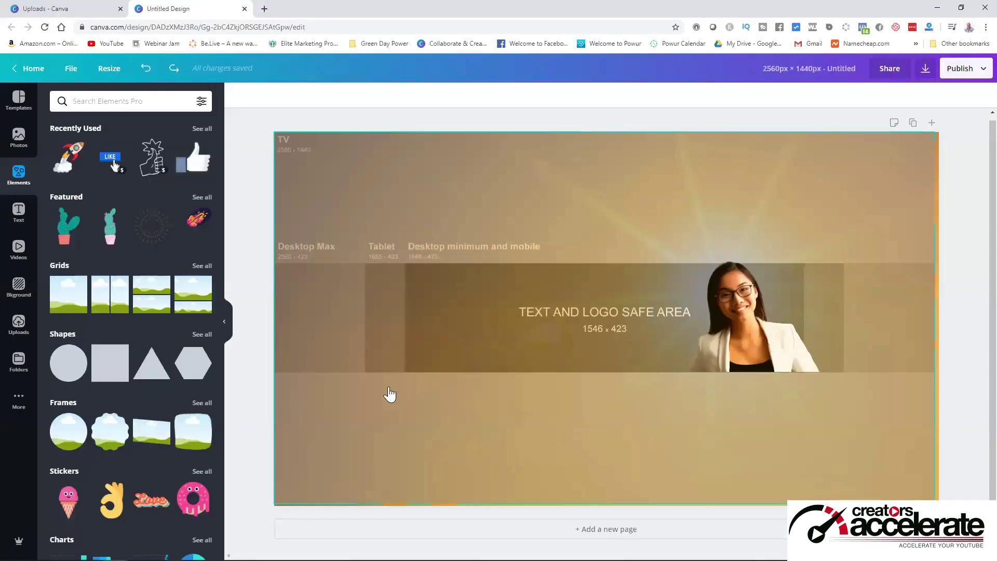
# Search the elements for "logo" and filter the results to Free and Pro items
pyautogui.click(127, 101)
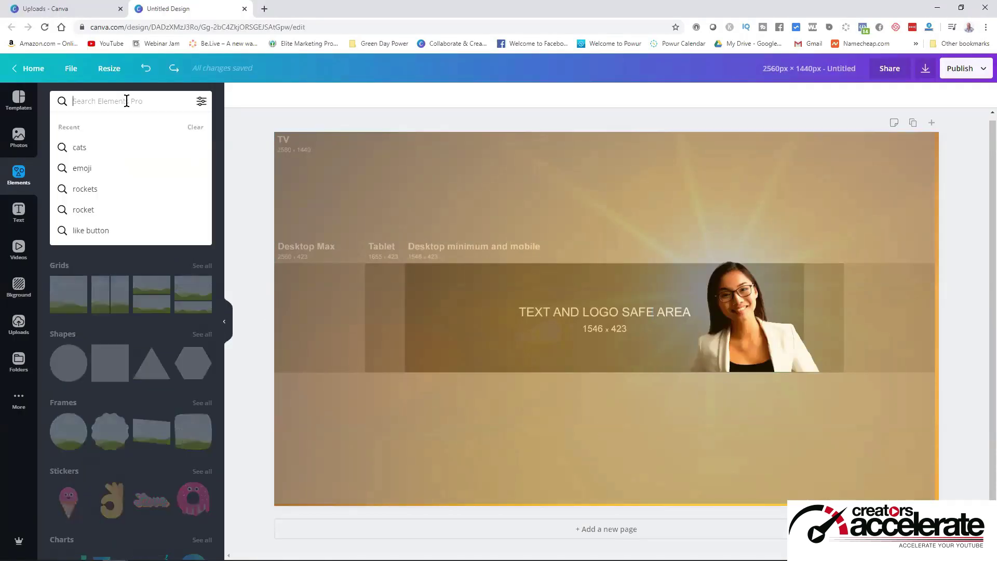
pyautogui.write('logo')
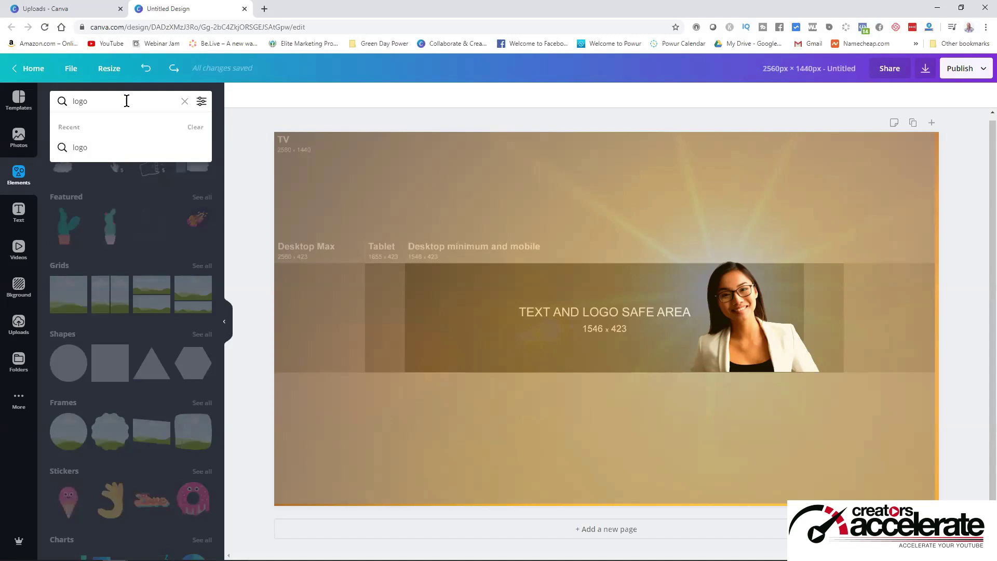
pyautogui.press('Return')
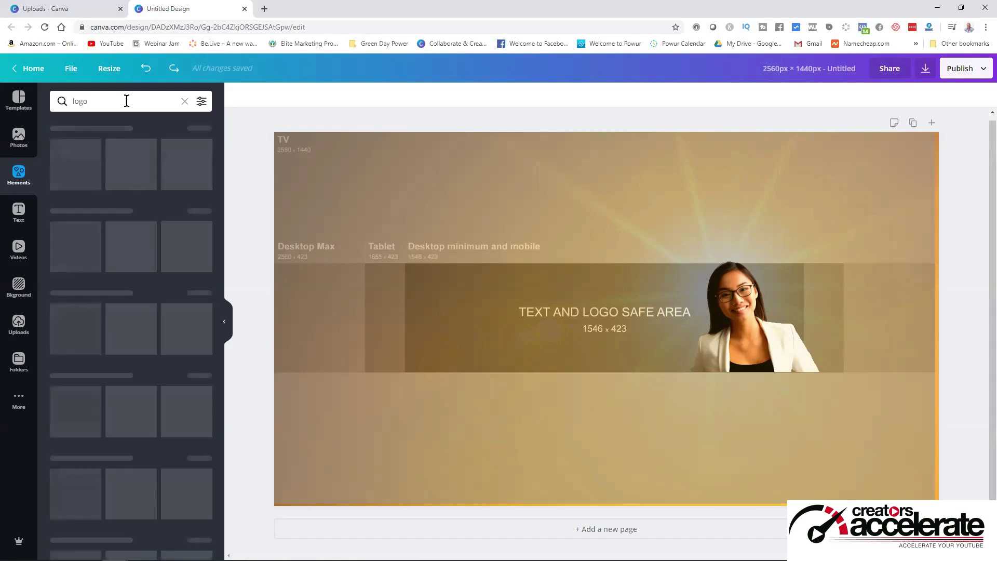
pyautogui.click(201, 103)
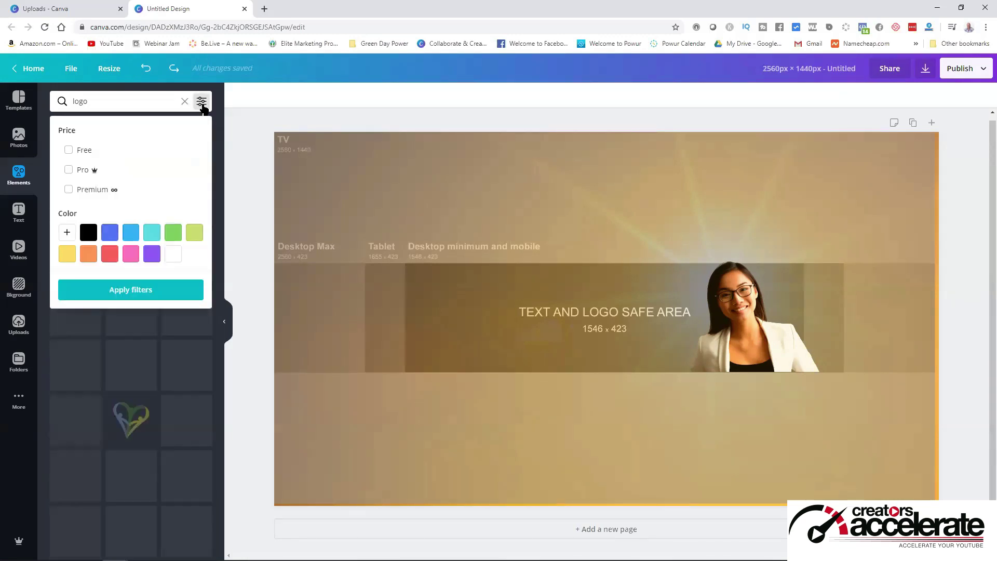
pyautogui.click(68, 149)
pyautogui.click(68, 169)
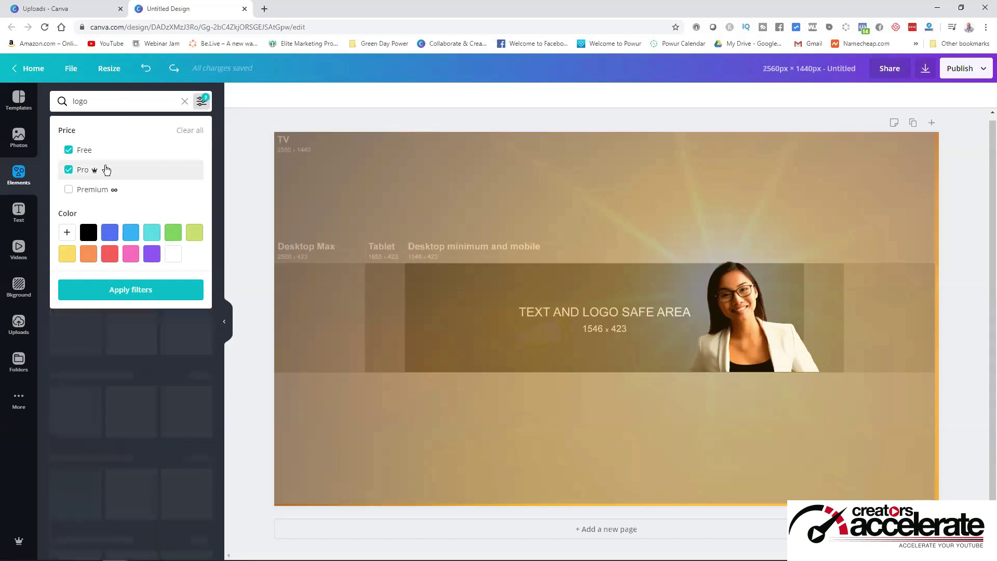
pyautogui.click(199, 102)
# Add the red and yellow overlapping-squares logo, shrink it and place it at the left end of the text and logo safe area
pyautogui.scroll(-10, 118, 259)
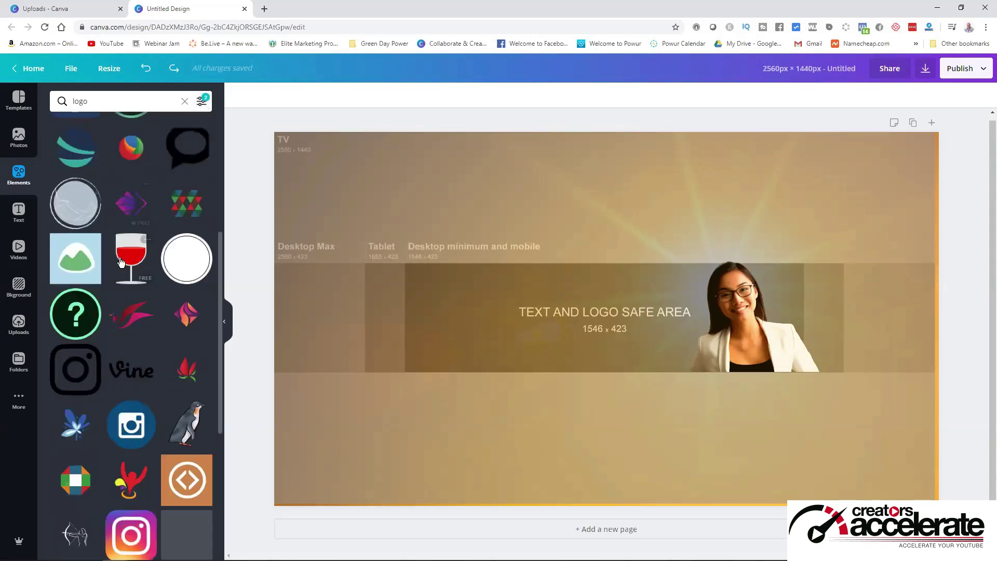
pyautogui.scroll(-15, 118, 260)
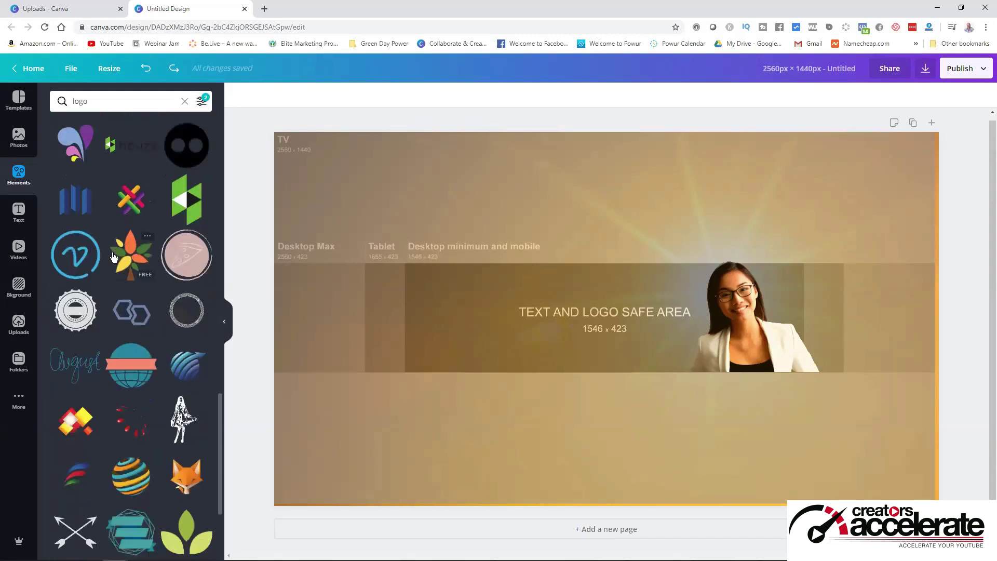
pyautogui.click(77, 267)
pyautogui.moveTo(618, 312); pyautogui.dragTo(477, 303)
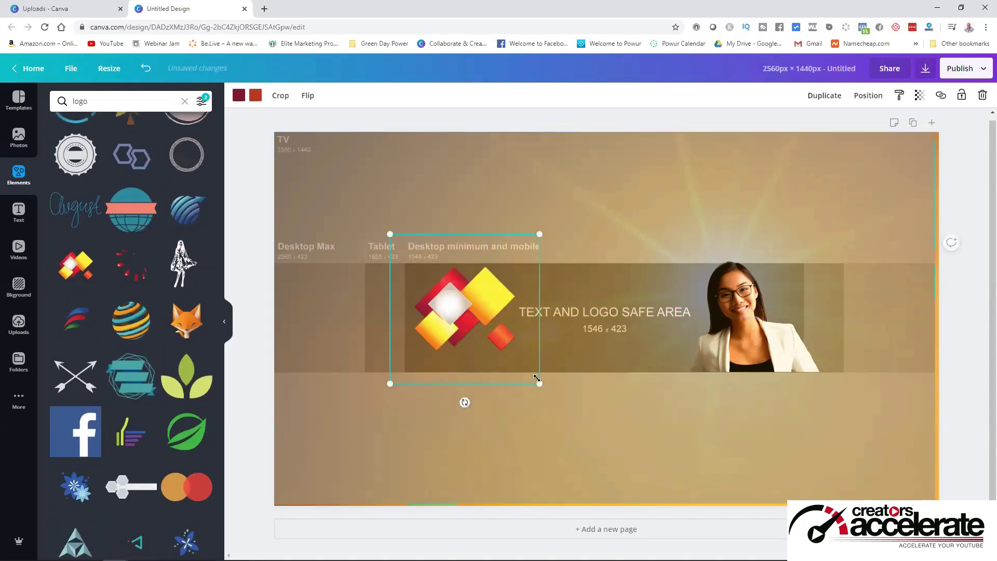
pyautogui.moveTo(534, 380); pyautogui.dragTo(501, 351)
pyautogui.moveTo(452, 285); pyautogui.dragTo(451, 286)
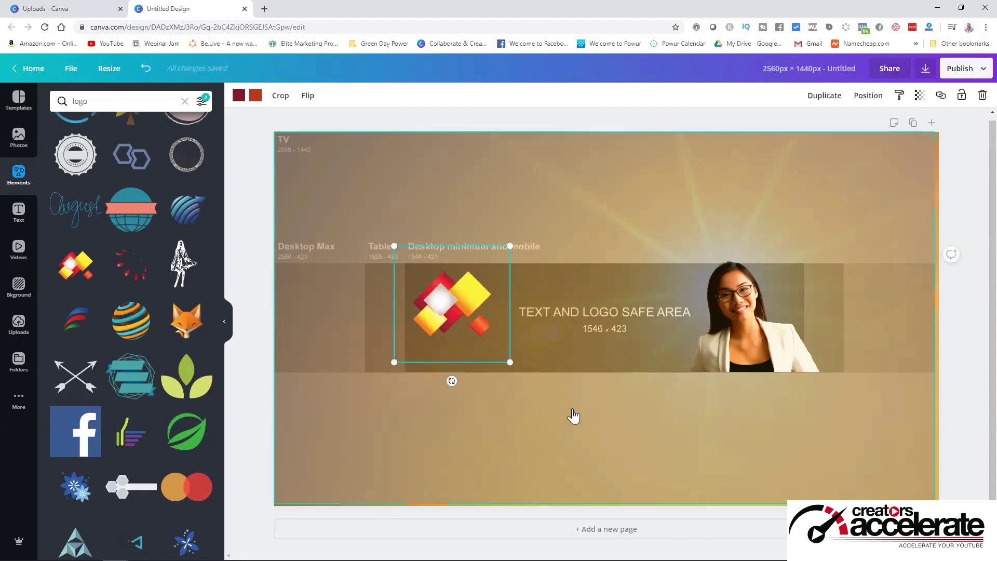
pyautogui.click(488, 314)
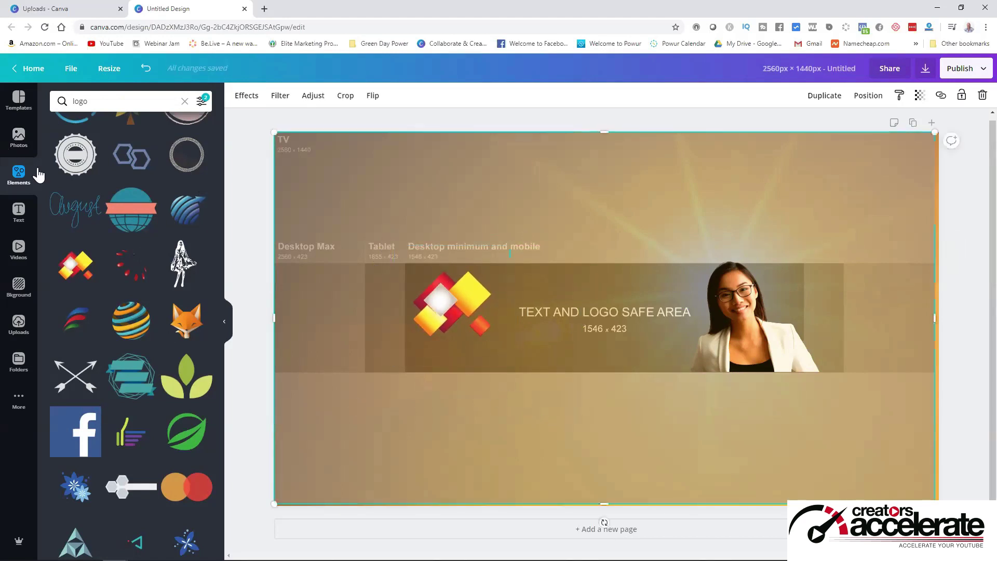
# Add the heading "Desert Traveler", enlarge it to size 73.9 and place it between the logo and the woman in the safe area
pyautogui.click(19, 212)
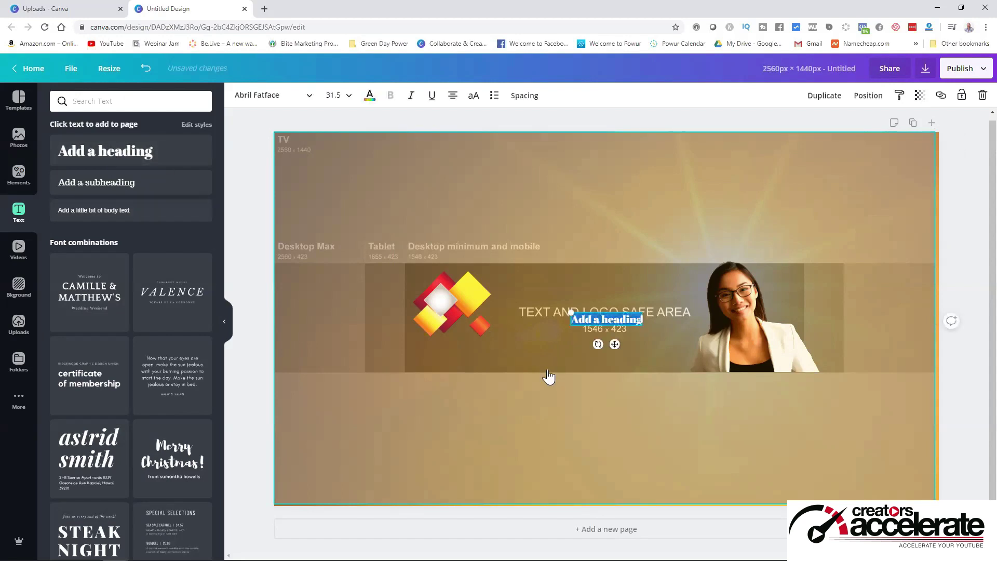
pyautogui.write('Desert Traveler')
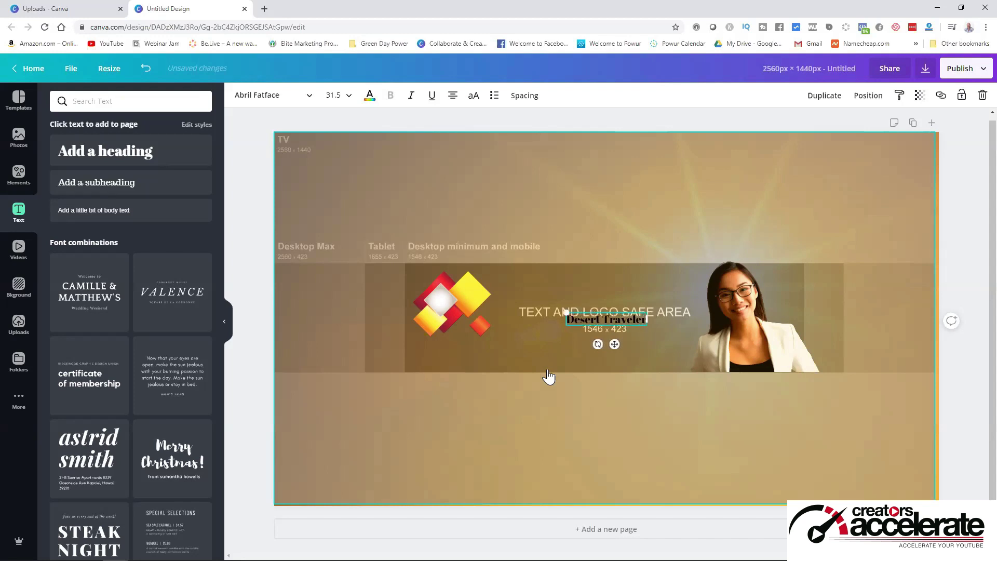
pyautogui.moveTo(597, 310); pyautogui.dragTo(565, 292)
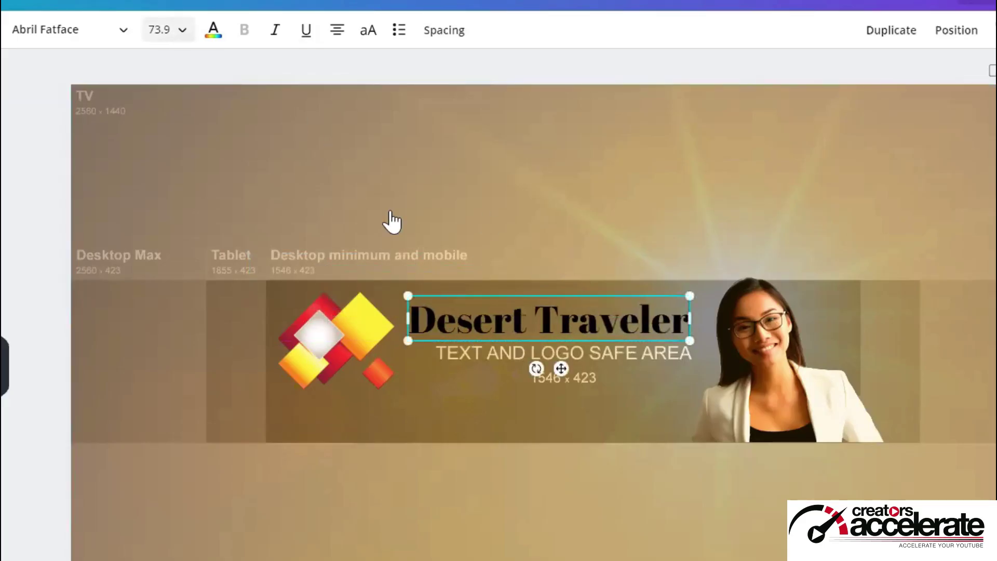
# Enlarge the "Desert Traveler" heading to size 77.1, center it horizontally and move it up to the top edge of the safe area
pyautogui.moveTo(690, 295)
pyautogui.mouseDown()
pyautogui.moveTo(724, 276)
pyautogui.moveTo(697, 283)
pyautogui.moveTo(702, 293)
pyautogui.mouseUp()
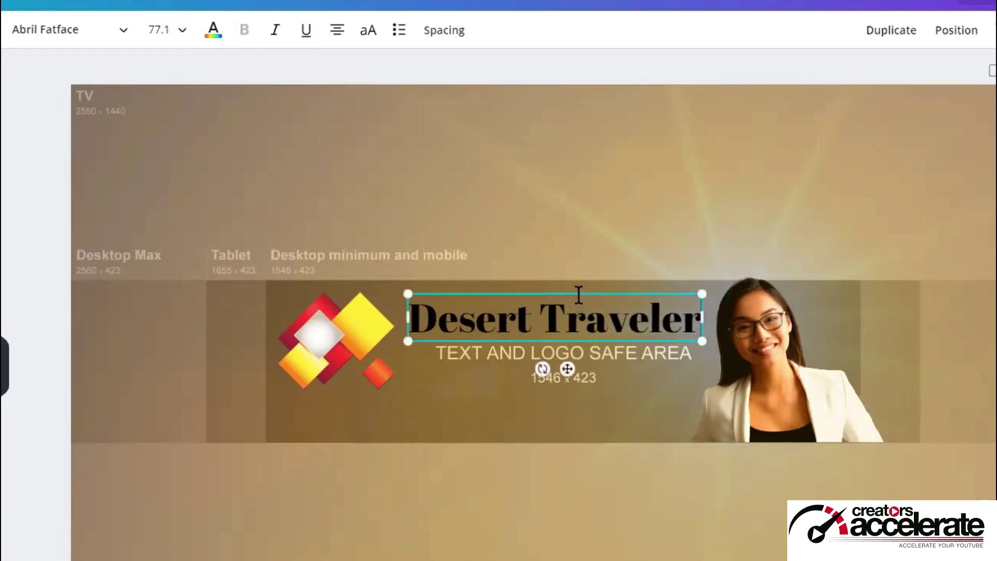
pyautogui.moveTo(579, 291)
pyautogui.mouseDown()
pyautogui.moveTo(571, 273)
pyautogui.moveTo(556, 272)
pyautogui.moveTo(578, 306)
pyautogui.moveTo(583, 285)
pyautogui.moveTo(588, 294)
pyautogui.mouseUp()
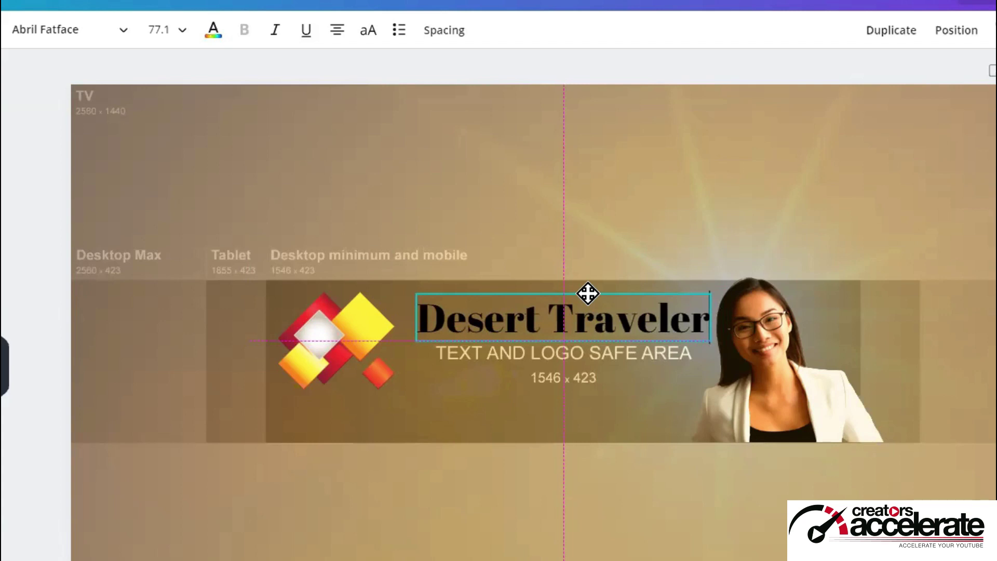
pyautogui.moveTo(588, 293); pyautogui.dragTo(588, 278)
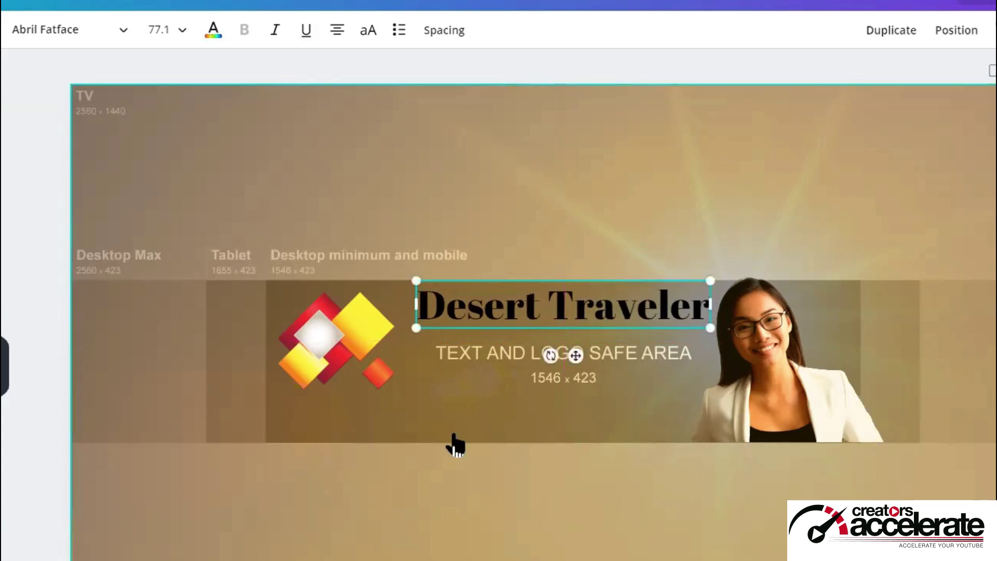
pyautogui.click(410, 415)
# Change the "Desert Traveler" heading's font to Cairo Bold
pyautogui.click(567, 312)
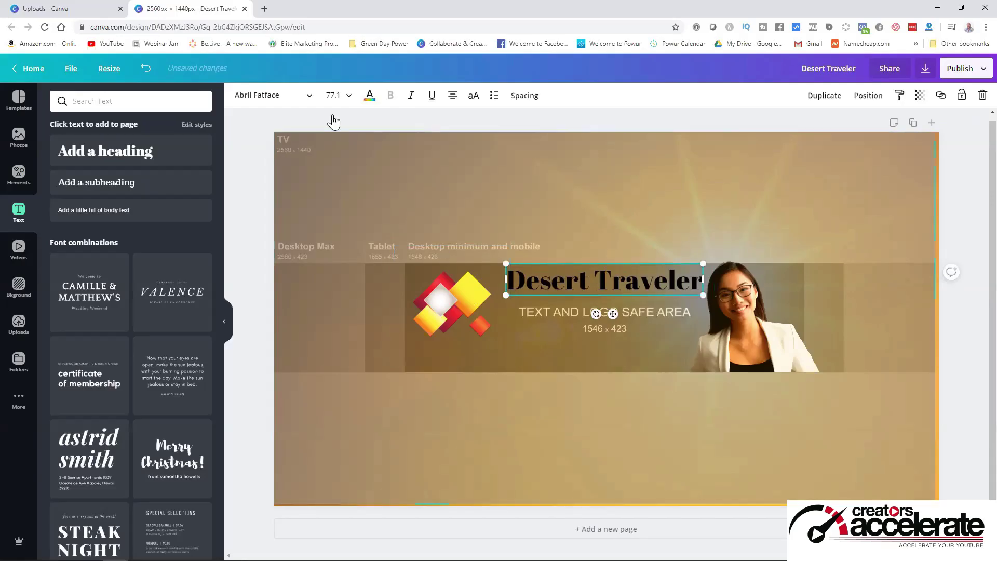
pyautogui.click(271, 95)
pyautogui.scroll(-10, 89, 352)
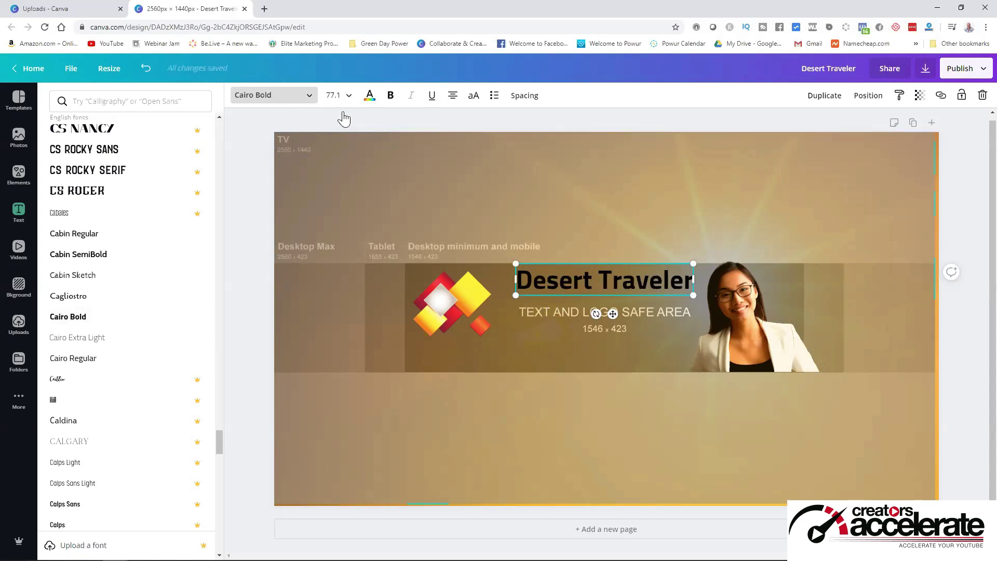
# Give the "Desert Traveler" heading a new custom red text color, #d40000
pyautogui.click(369, 96)
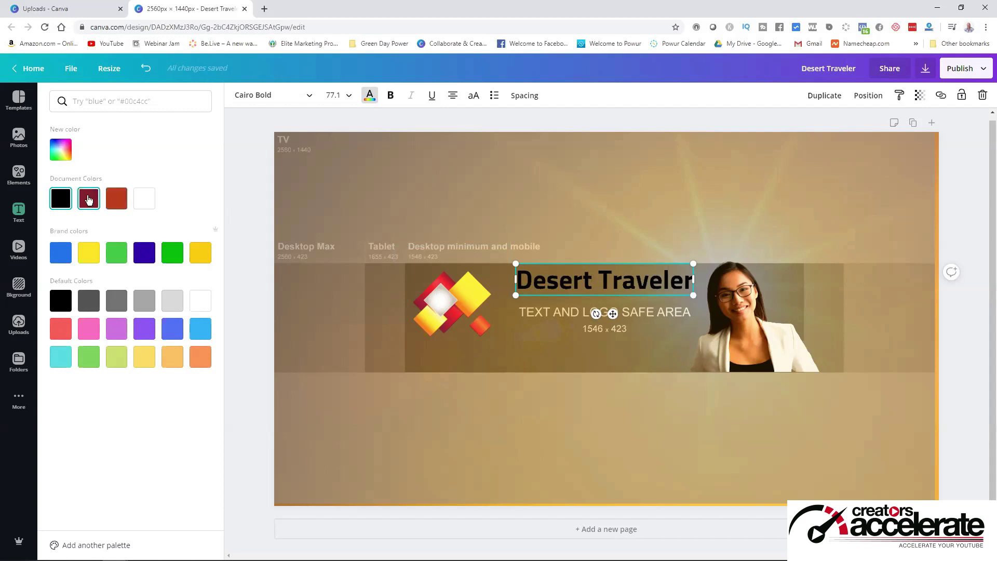
pyautogui.click(67, 150)
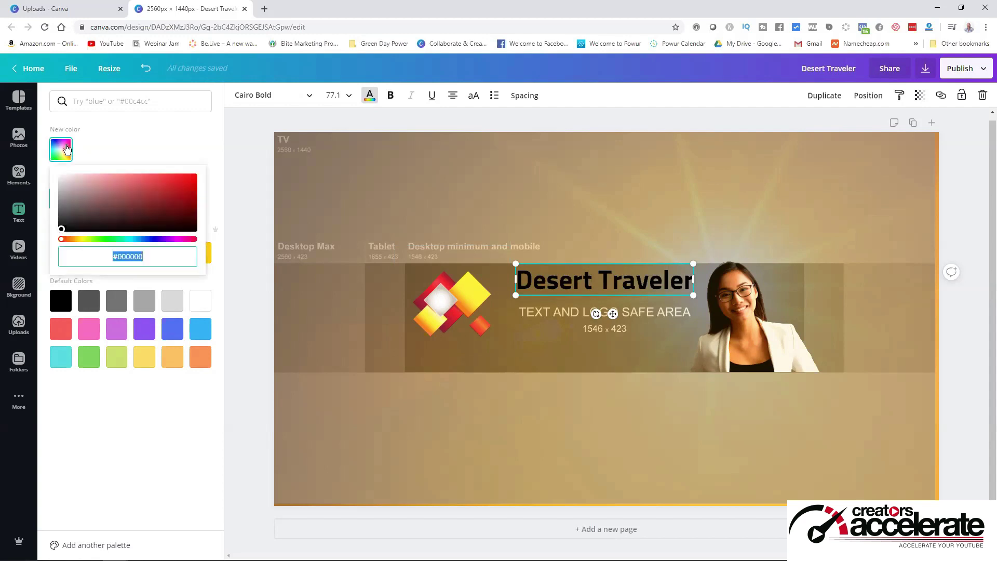
pyautogui.moveTo(62, 232); pyautogui.dragTo(195, 179)
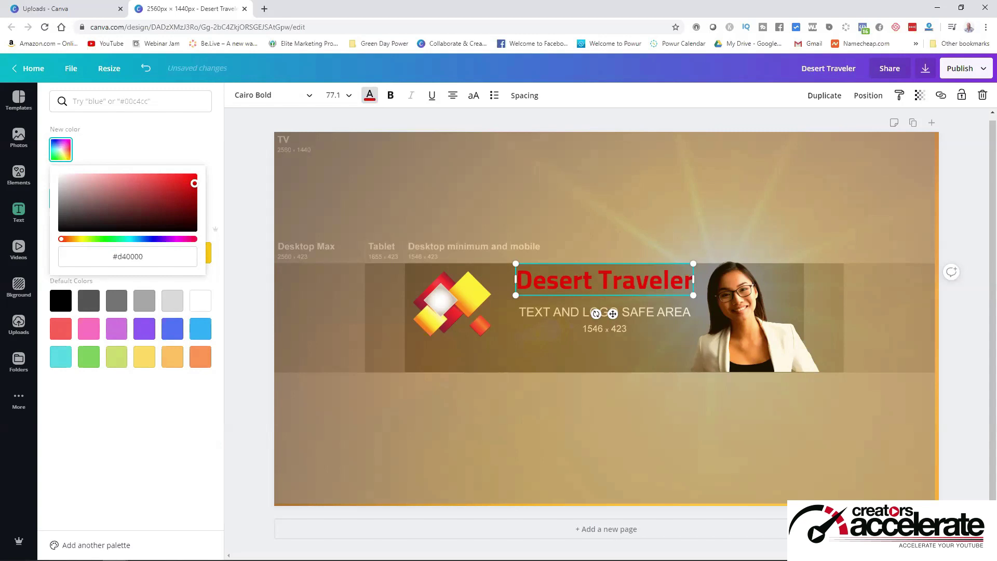
pyautogui.click(448, 426)
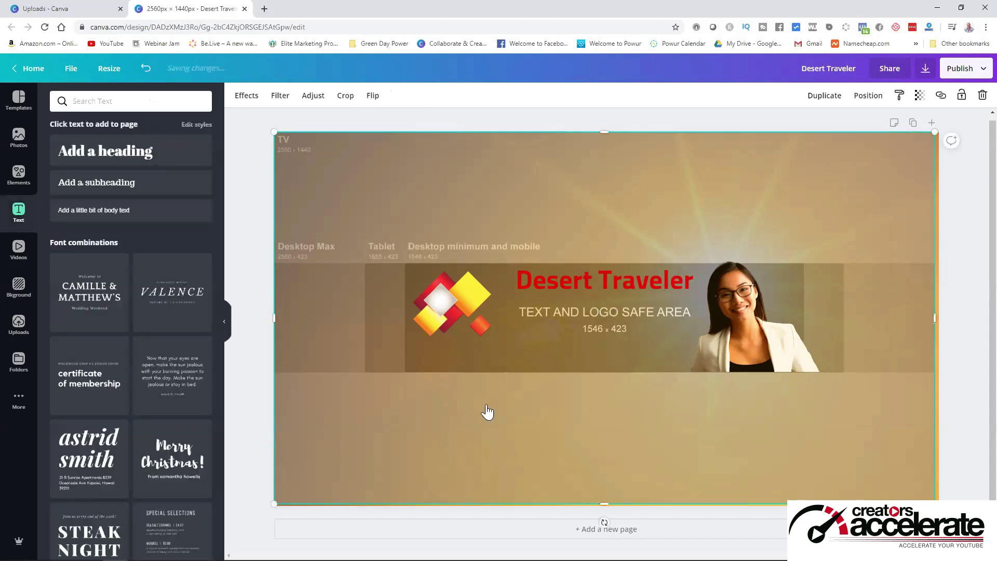
# Duplicate the red "Desert Traveler" heading and place the copy directly beneath the original
pyautogui.click(601, 278)
pyautogui.click(825, 95)
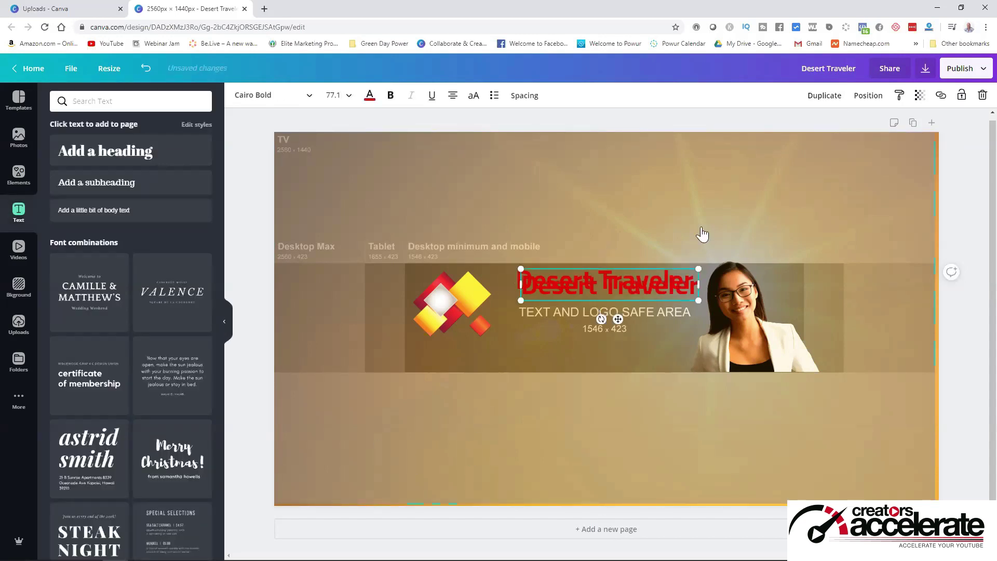
pyautogui.moveTo(638, 285); pyautogui.dragTo(628, 310)
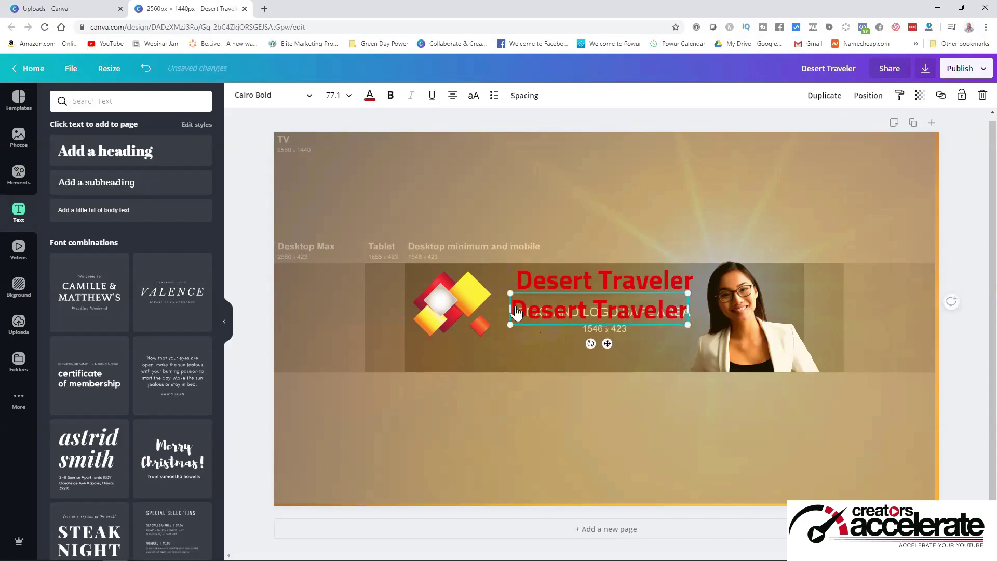
# Replace the duplicated heading's text with "Weekly for the Desert Traveler"
pyautogui.moveTo(513, 307); pyautogui.dragTo(679, 312)
pyautogui.press('BackSpace')
pyautogui.hotkey('ctrl', 'z')
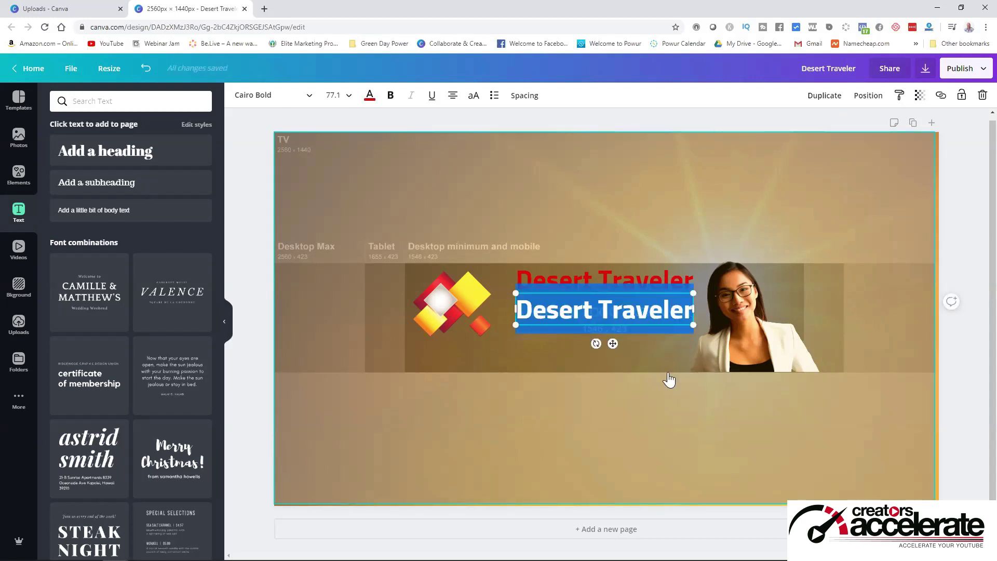
pyautogui.press('BackSpace')
pyautogui.write('Wekk')
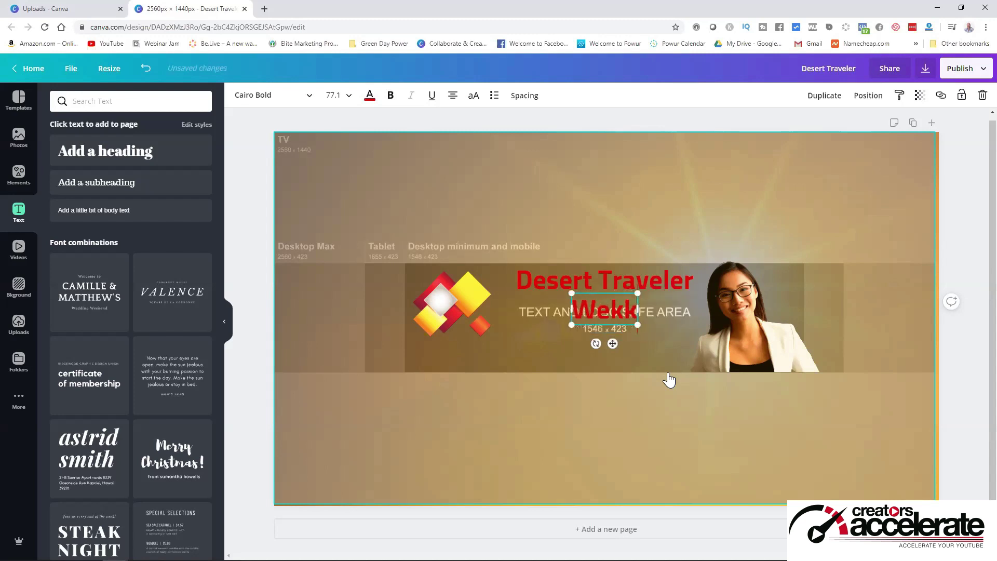
pyautogui.press('BackSpace')
pyautogui.press('BackSpace')
pyautogui.write('ekly')
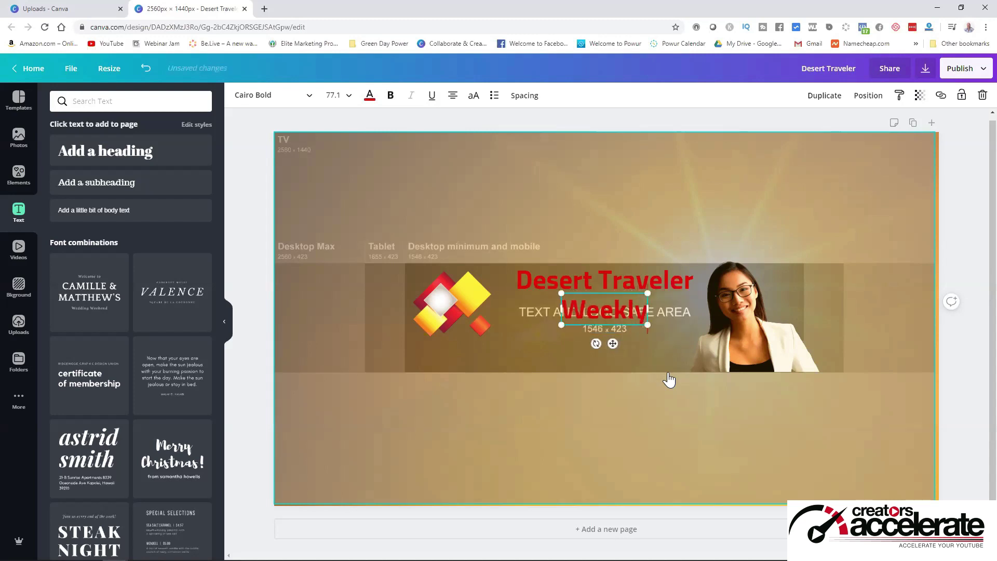
pyautogui.write(' for the Des')
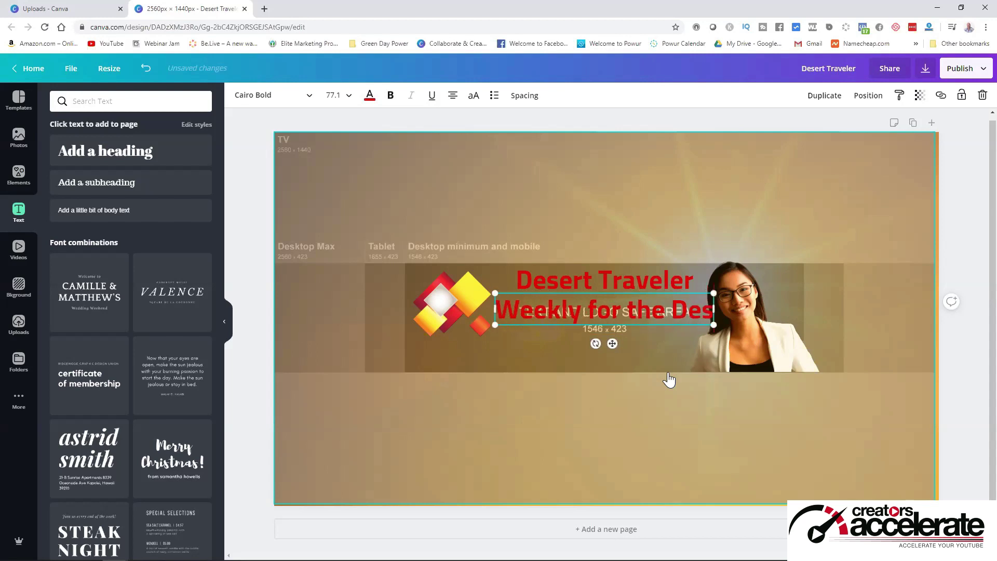
pyautogui.write('ert Trav')
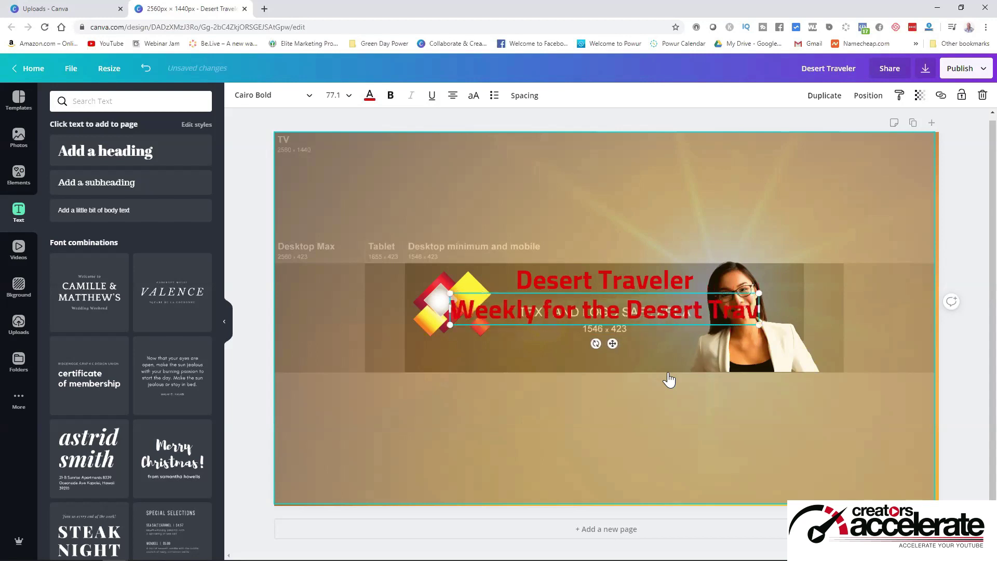
pyautogui.write('eler')
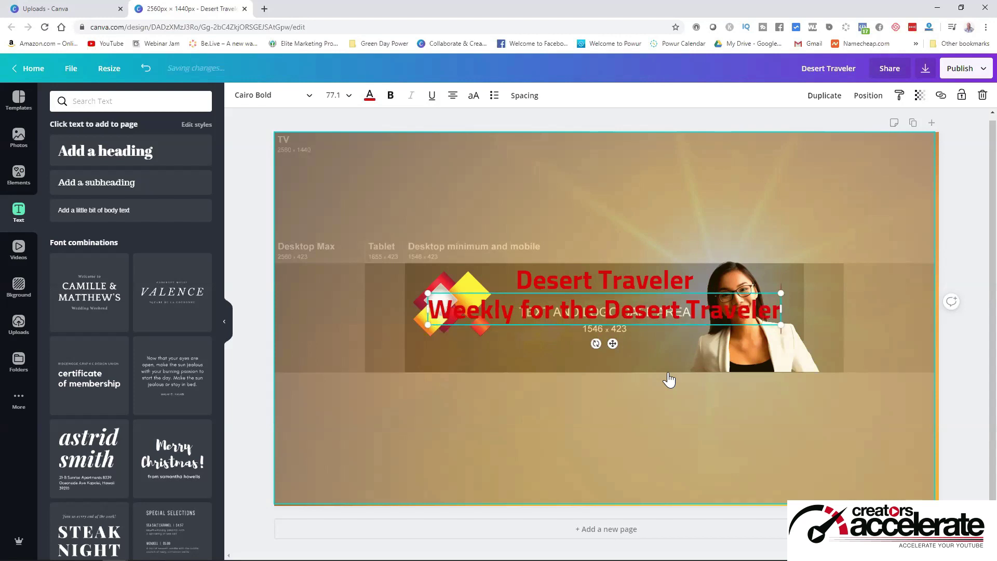
# Shrink the "Weekly for the Desert Traveler" tagline to size 47.8 and center it with a gap below the heading
pyautogui.moveTo(427, 293); pyautogui.dragTo(563, 305)
pyautogui.moveTo(652, 301); pyautogui.dragTo(586, 288)
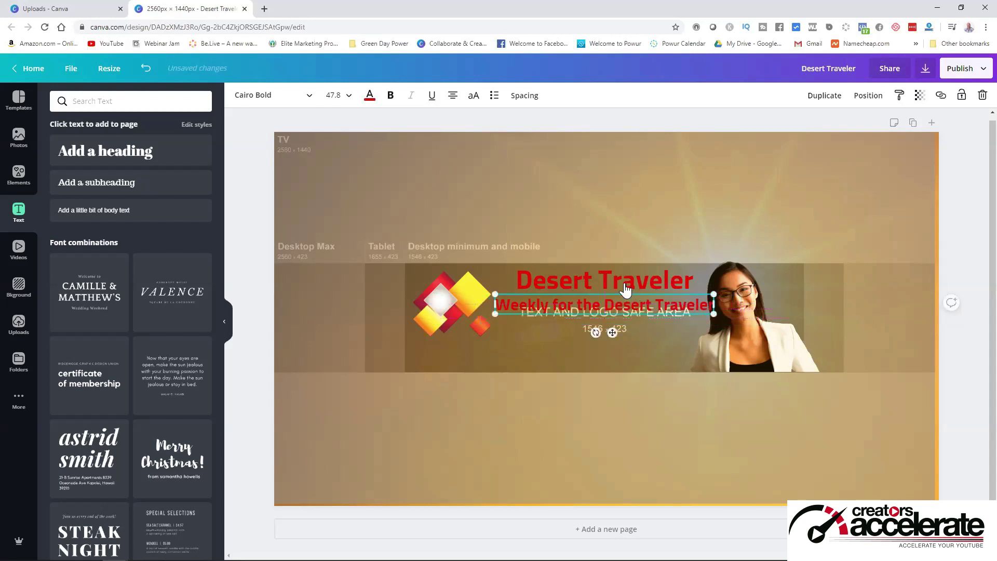
pyautogui.moveTo(619, 304); pyautogui.dragTo(619, 318)
# Replace "Traveler" with "Tours" in the top heading so it reads "Desert Tours"
pyautogui.click(604, 282)
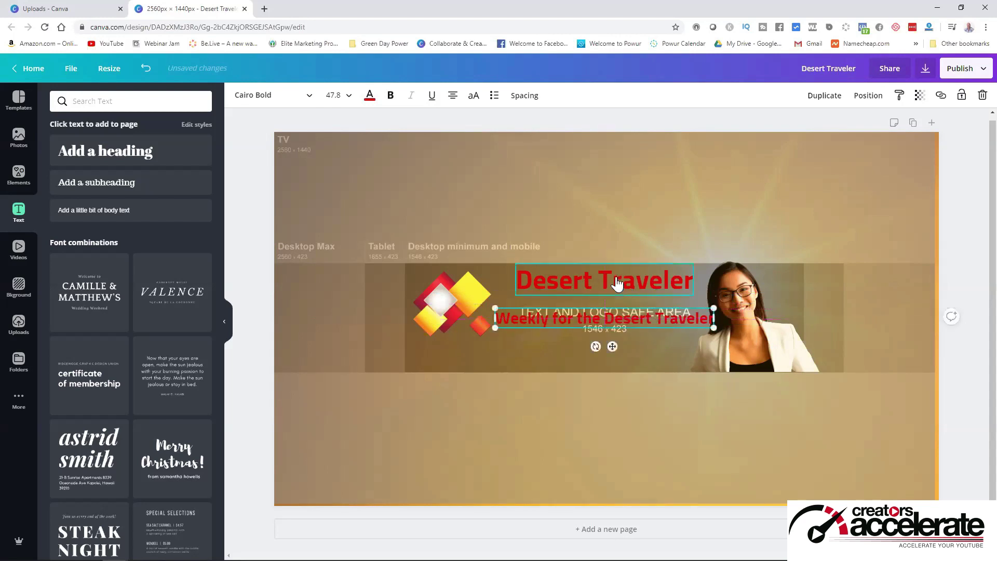
pyautogui.moveTo(604, 281); pyautogui.dragTo(691, 286)
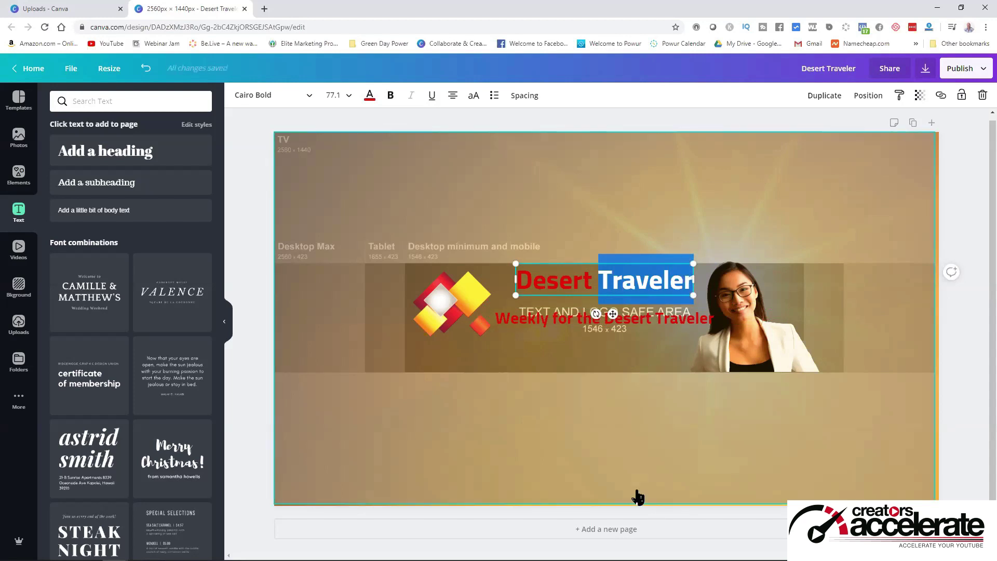
pyautogui.write('Tours')
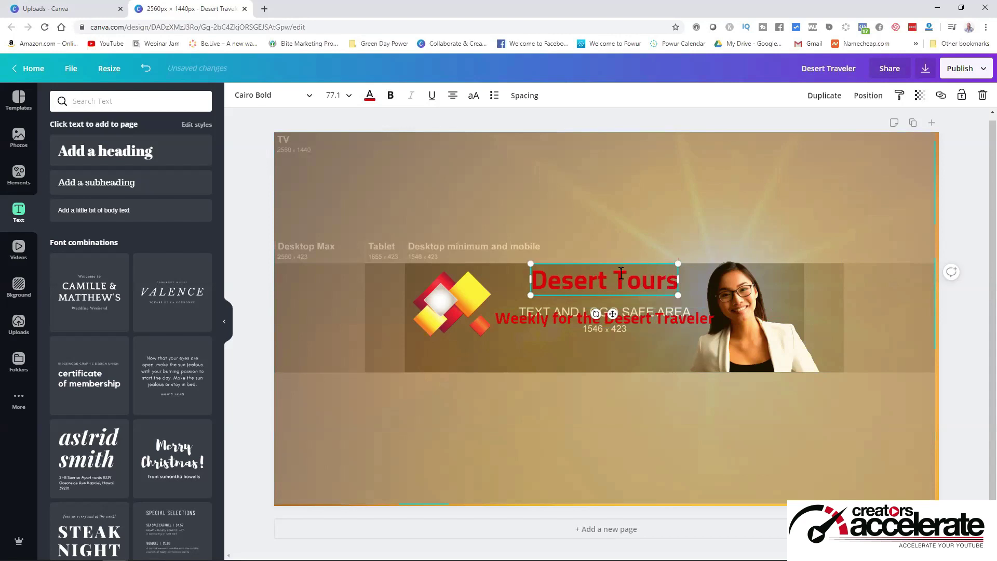
# Move the tagline closer to the heading, reword it to "Weekly tips for the Desert Traveler" and fit it between logo and woman at size 41.9
pyautogui.moveTo(643, 324); pyautogui.dragTo(639, 308)
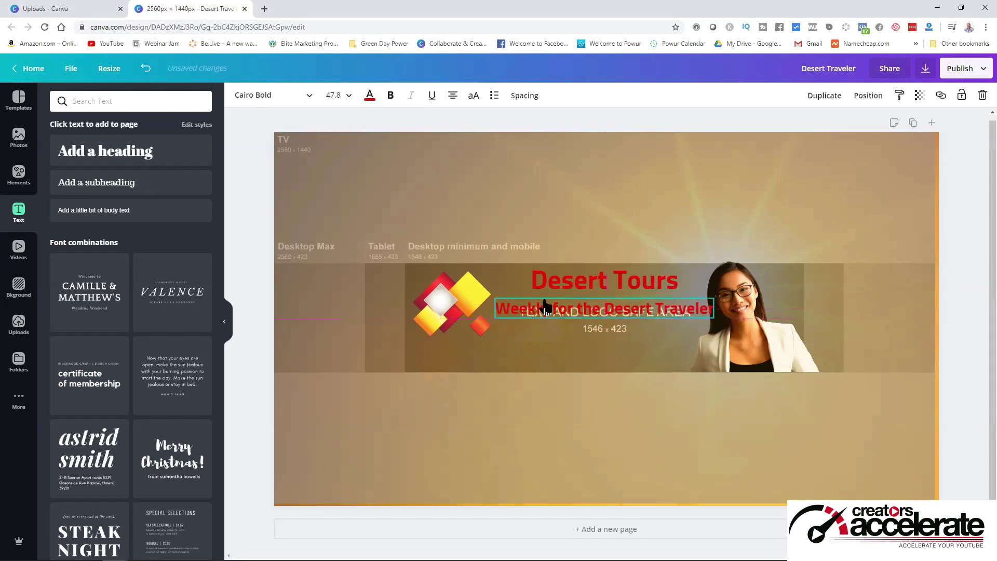
pyautogui.write('tips')
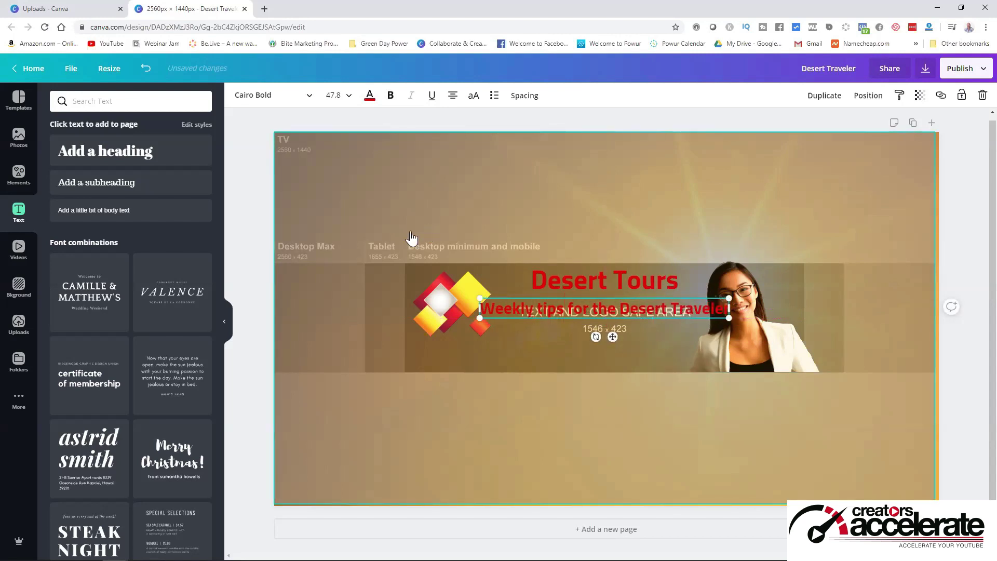
pyautogui.moveTo(481, 301); pyautogui.dragTo(510, 300)
pyautogui.moveTo(610, 300); pyautogui.dragTo(587, 300)
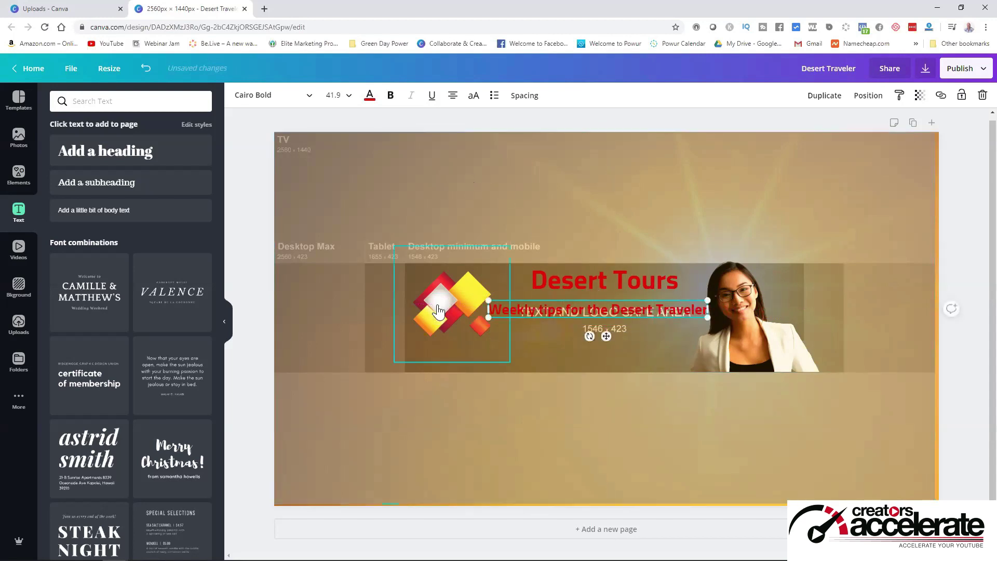
# Try the yellow brand color on the "Weekly tips for the Desert Traveler" tagline
pyautogui.click(370, 95)
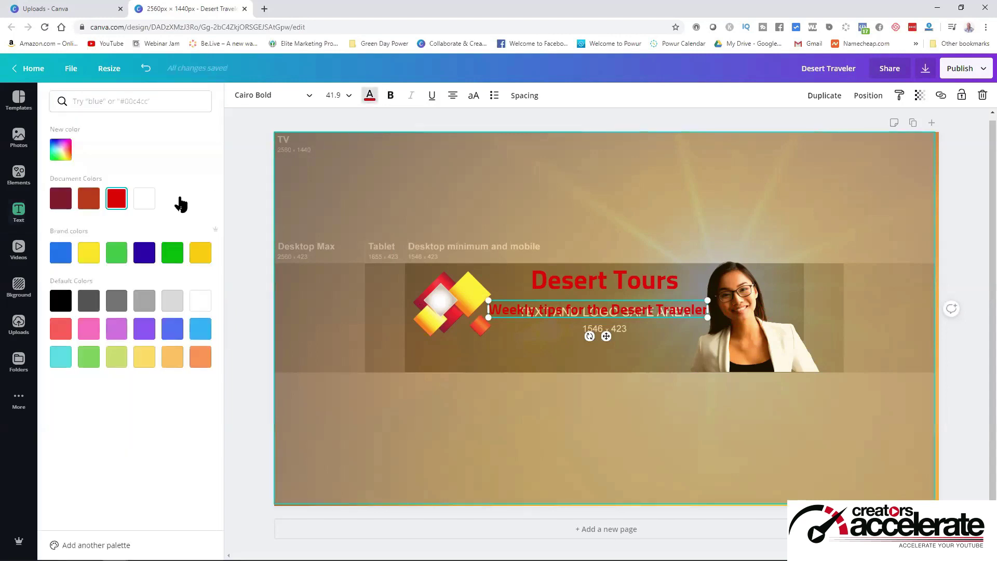
pyautogui.click(90, 259)
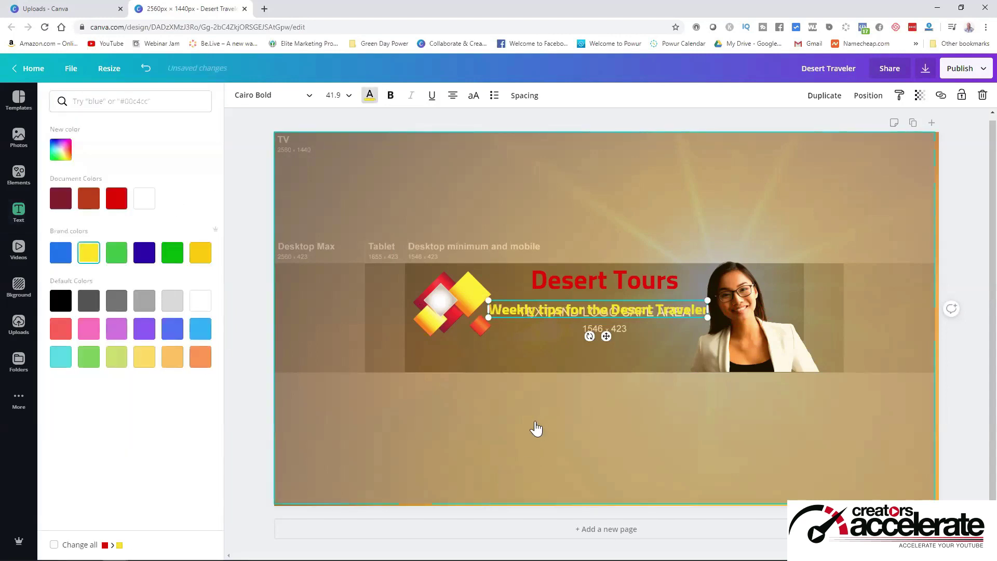
pyautogui.click(612, 383)
# Try black on the tagline text, and settle on white as its color
pyautogui.click(606, 315)
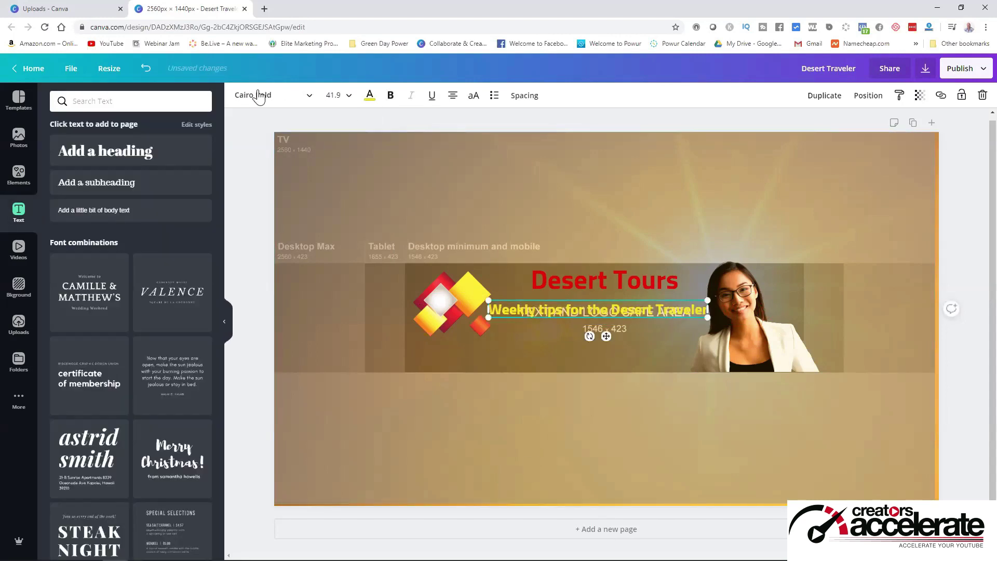
pyautogui.click(370, 96)
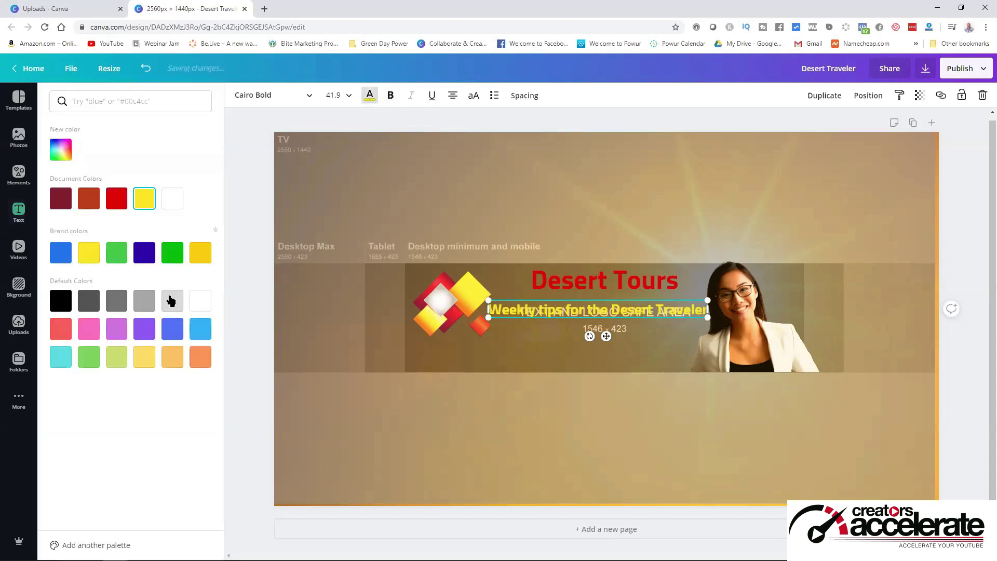
pyautogui.click(66, 302)
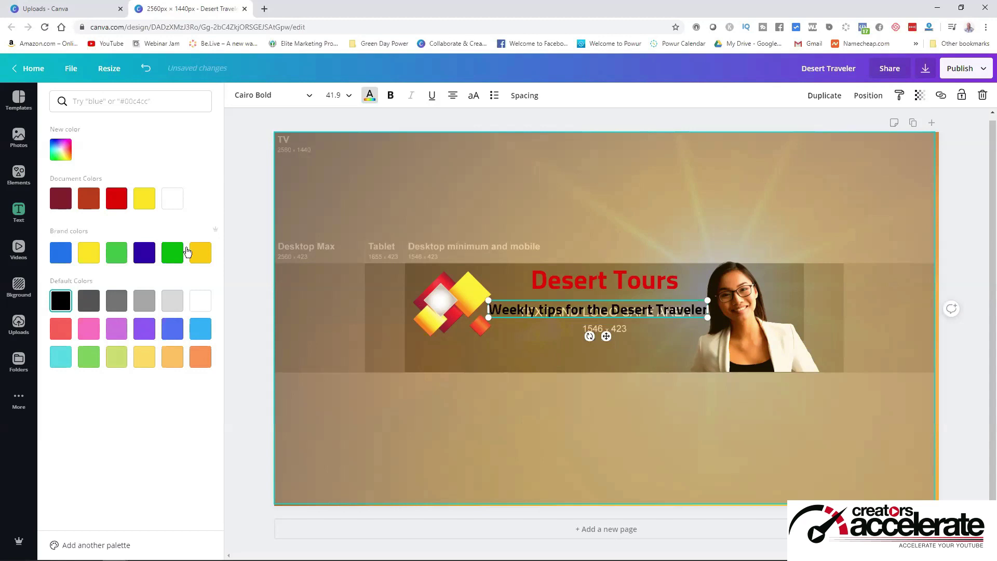
pyautogui.click(167, 199)
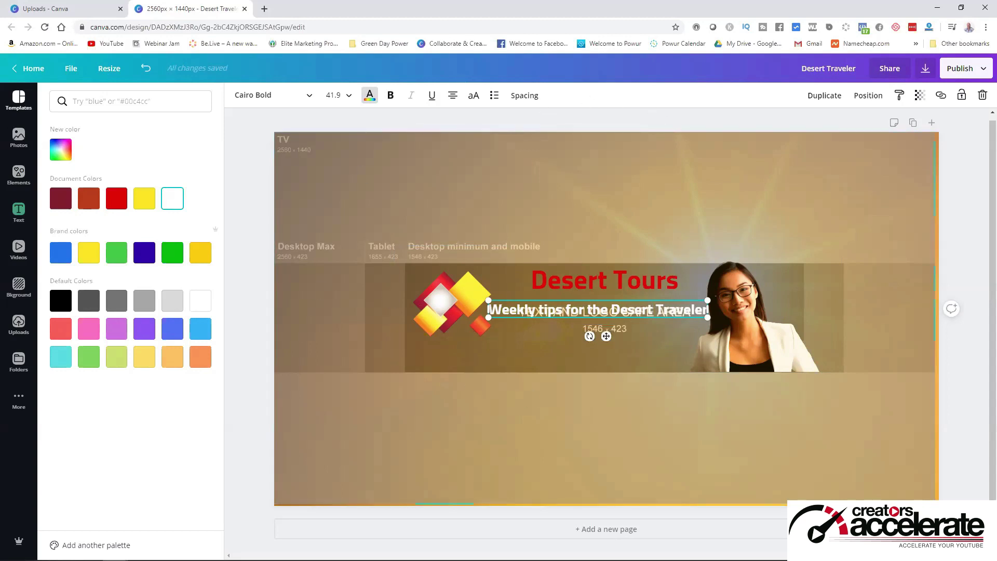
# Add a rounded rectangle from the Shapes collection and place it below the tagline, overlapping the safe area's lower edge
pyautogui.click(19, 175)
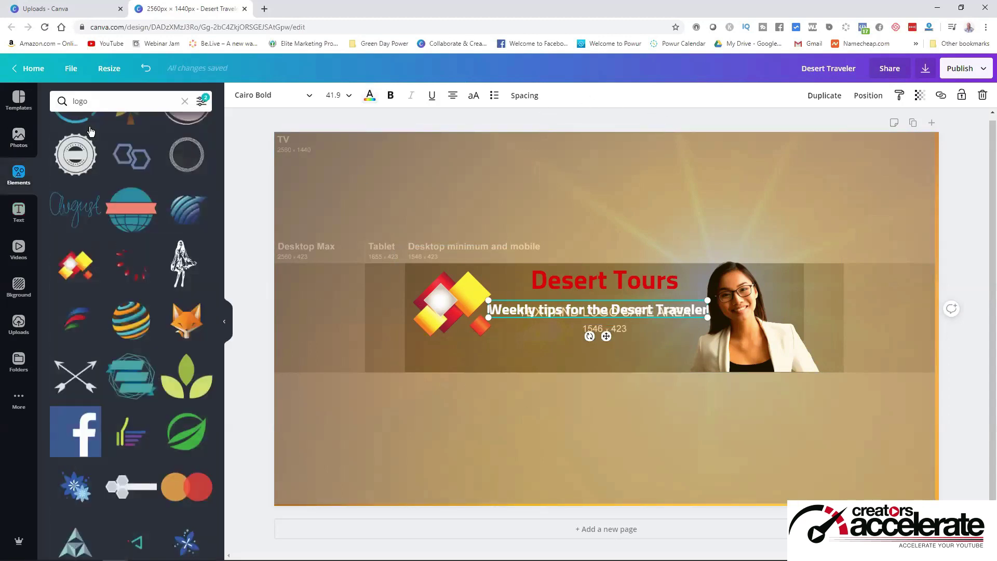
pyautogui.click(185, 101)
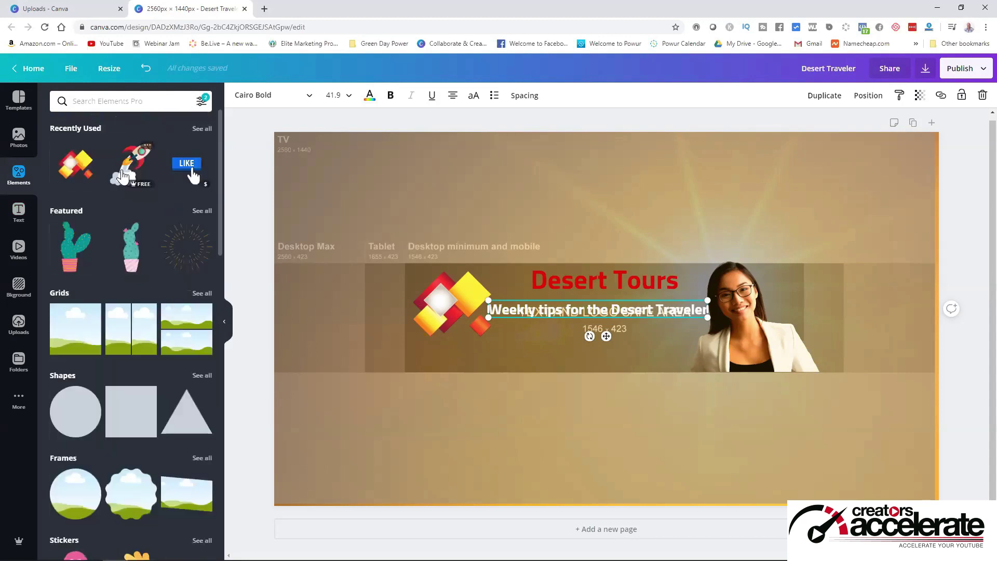
pyautogui.scroll(-2, 87, 309)
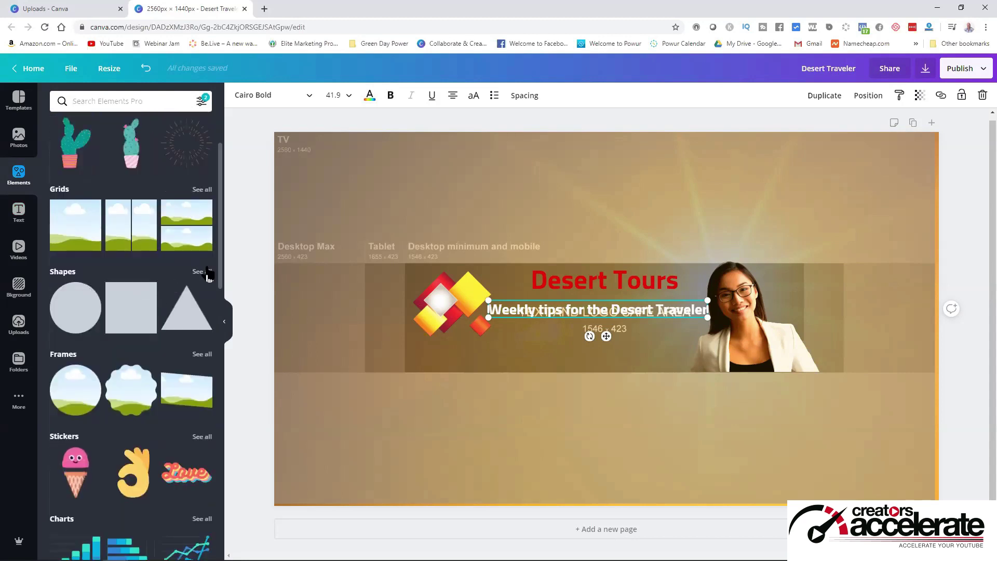
pyautogui.click(201, 274)
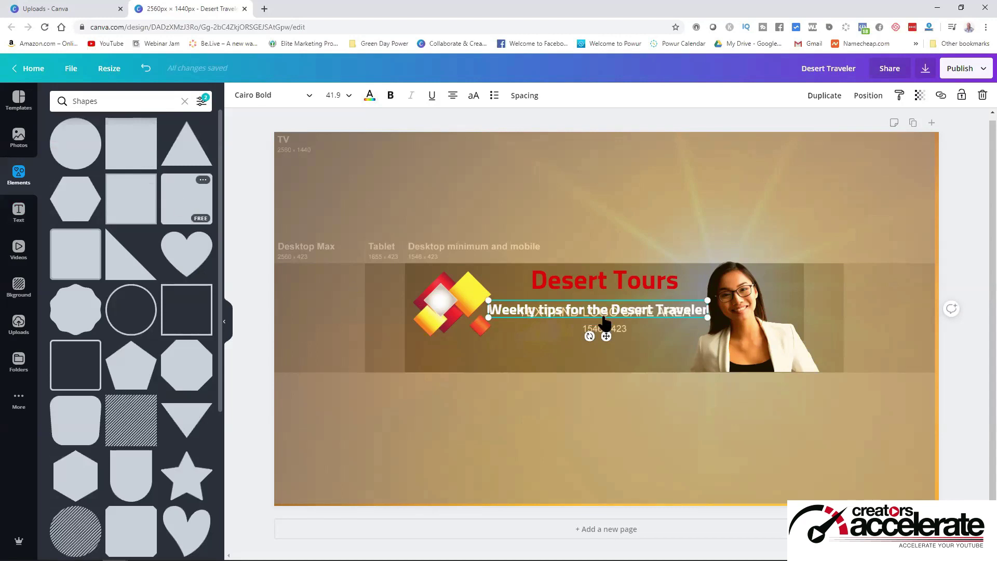
pyautogui.moveTo(604, 323); pyautogui.dragTo(605, 322)
pyautogui.moveTo(606, 169); pyautogui.dragTo(606, 352)
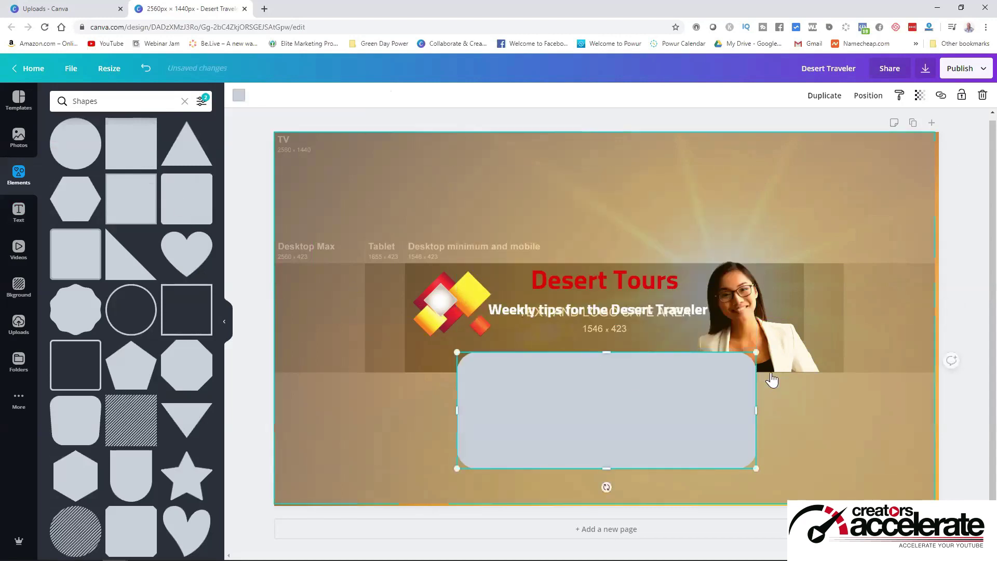
# Shrink the rounded rectangle to tagline height, send it backward behind the tagline text and widen it to span most of the tagline
pyautogui.moveTo(763, 350); pyautogui.dragTo(554, 275)
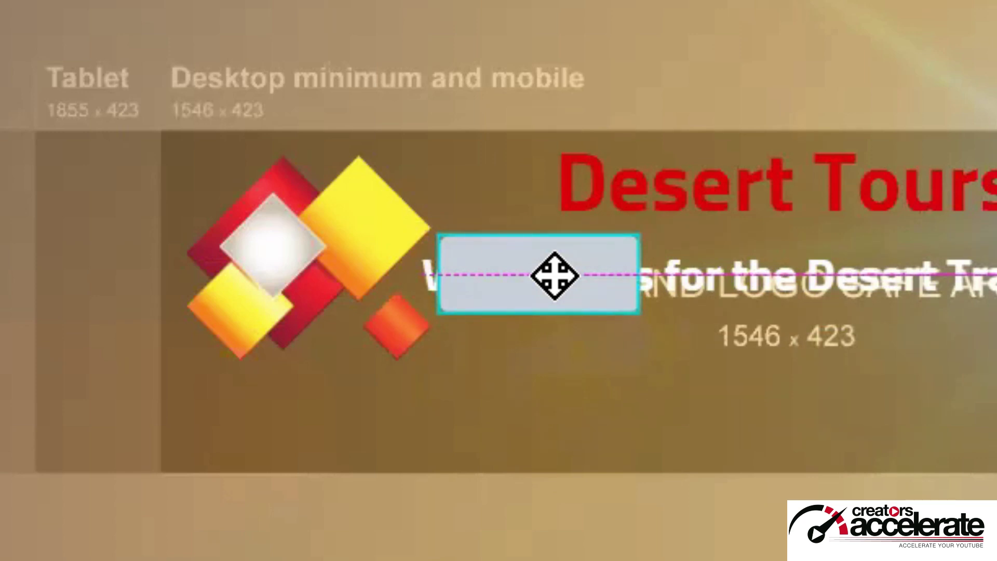
pyautogui.moveTo(555, 275); pyautogui.dragTo(555, 275)
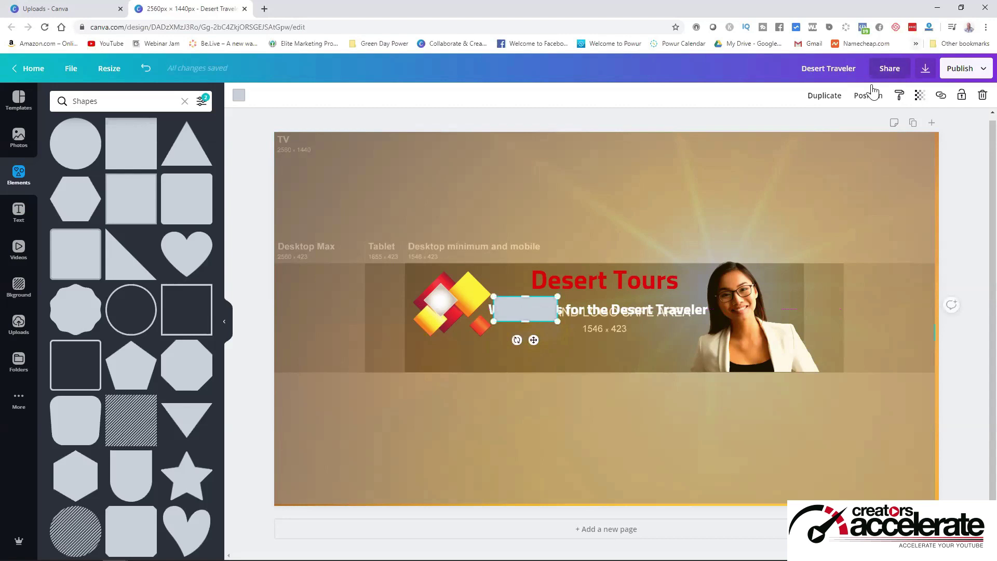
pyautogui.click(868, 97)
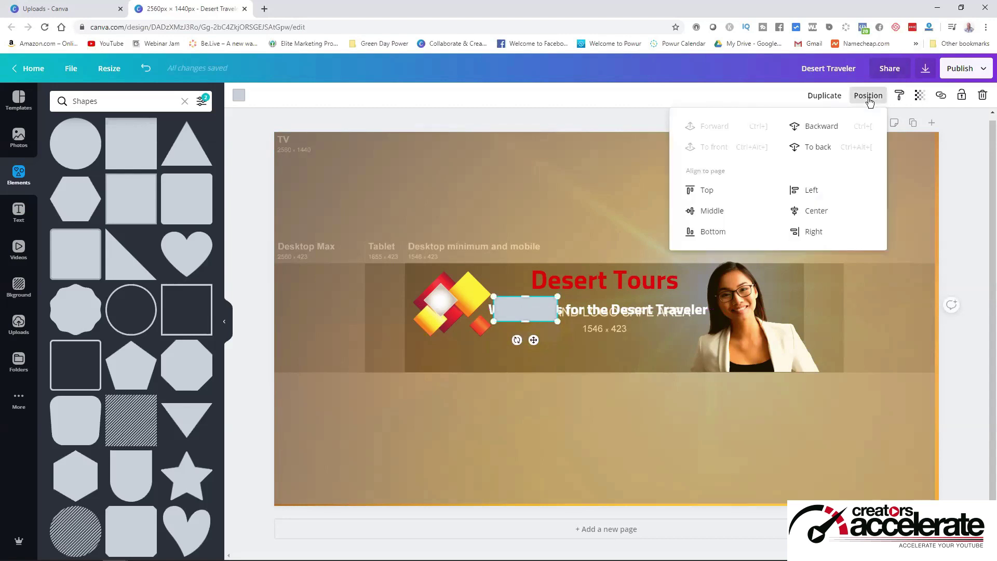
pyautogui.click(819, 132)
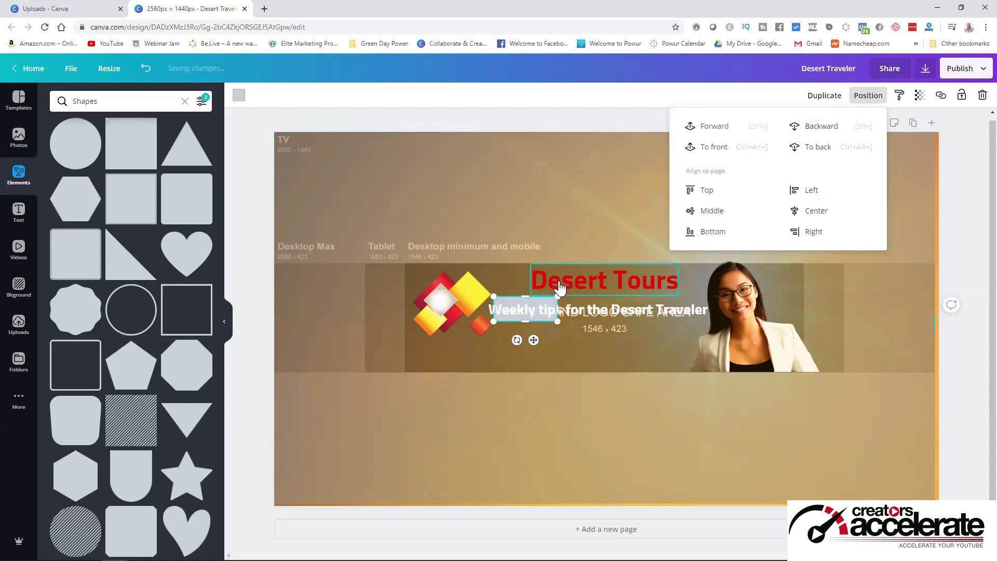
pyautogui.moveTo(558, 308); pyautogui.dragTo(686, 308)
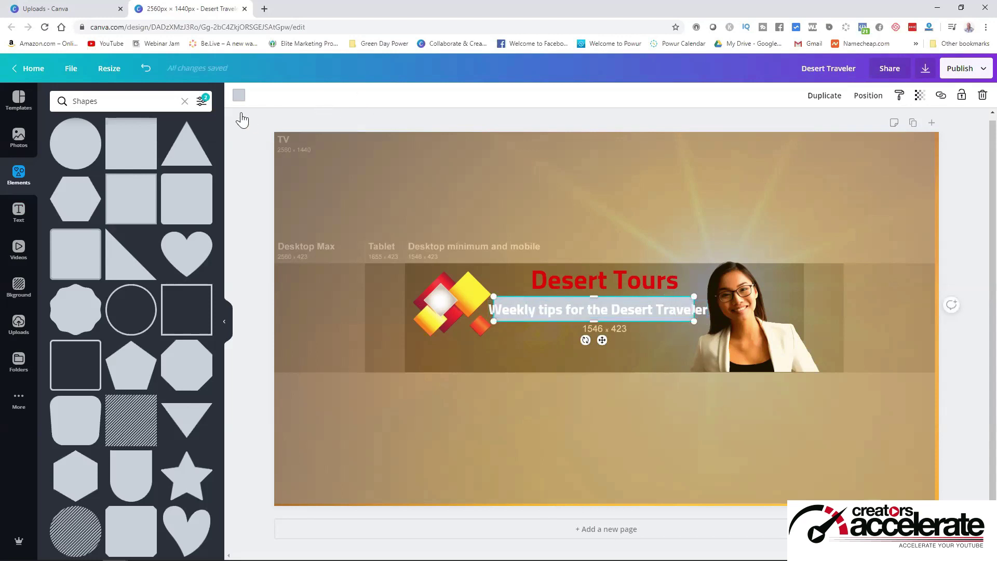
# Try the bright yellow brand color on the rounded rectangle, and apply the golden yellow brand color
pyautogui.click(240, 96)
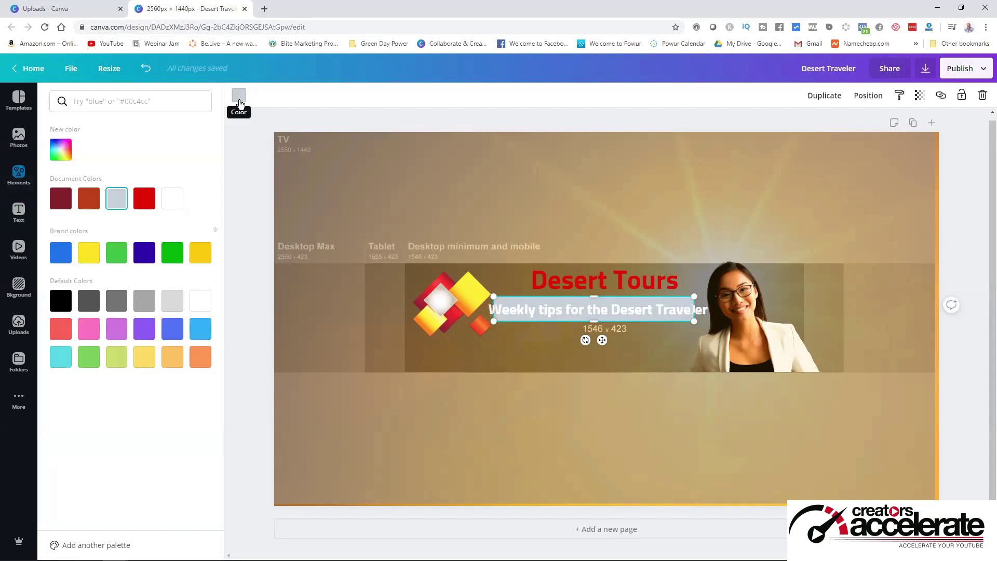
pyautogui.click(91, 254)
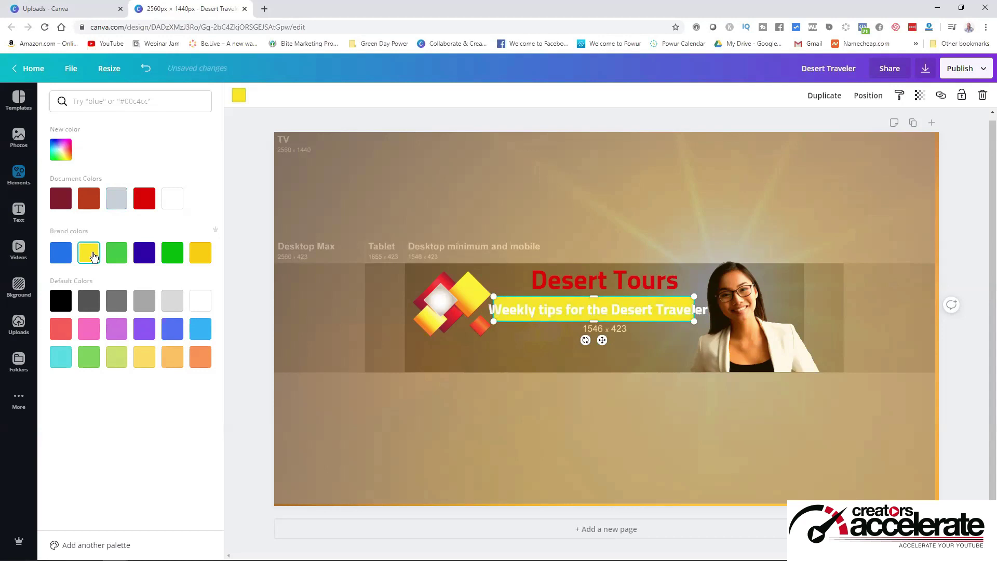
pyautogui.click(205, 258)
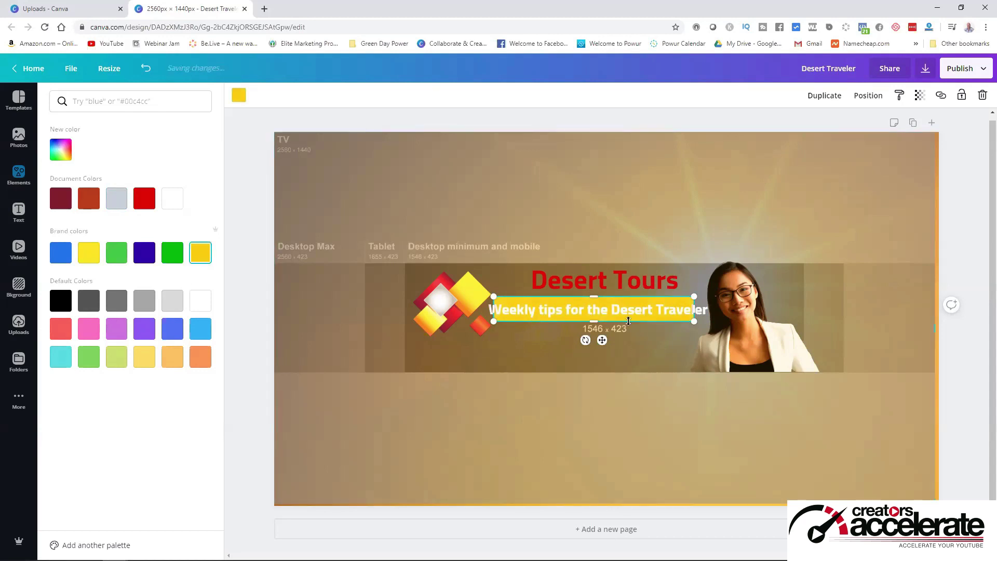
# Shrink the "Weekly tips for the Desert Traveler" text to size 36.5 and fit it inside the golden rectangle
pyautogui.click(638, 294)
pyautogui.moveTo(694, 297); pyautogui.dragTo(646, 305)
pyautogui.moveTo(499, 298); pyautogui.dragTo(494, 300)
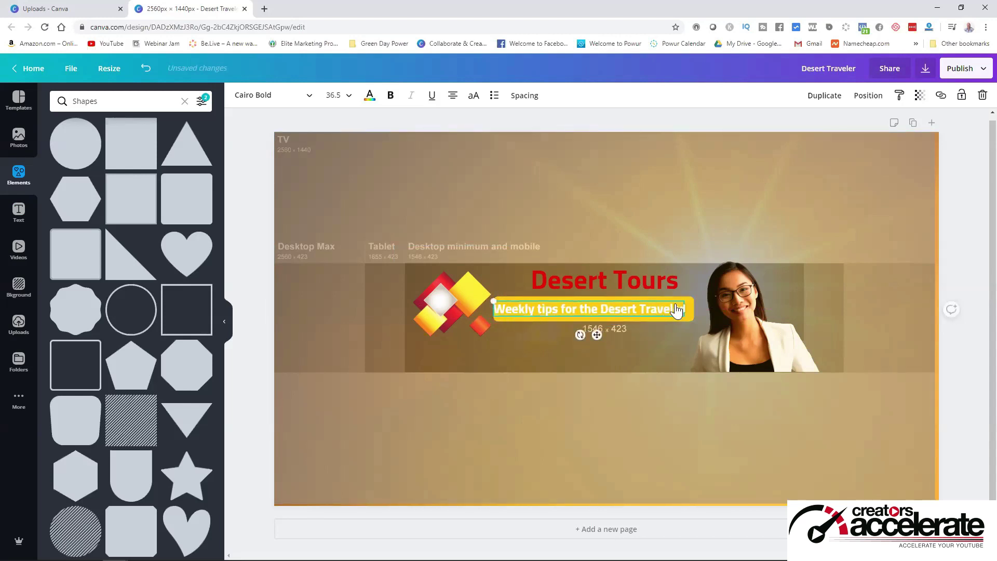
pyautogui.moveTo(660, 306); pyautogui.dragTo(665, 309)
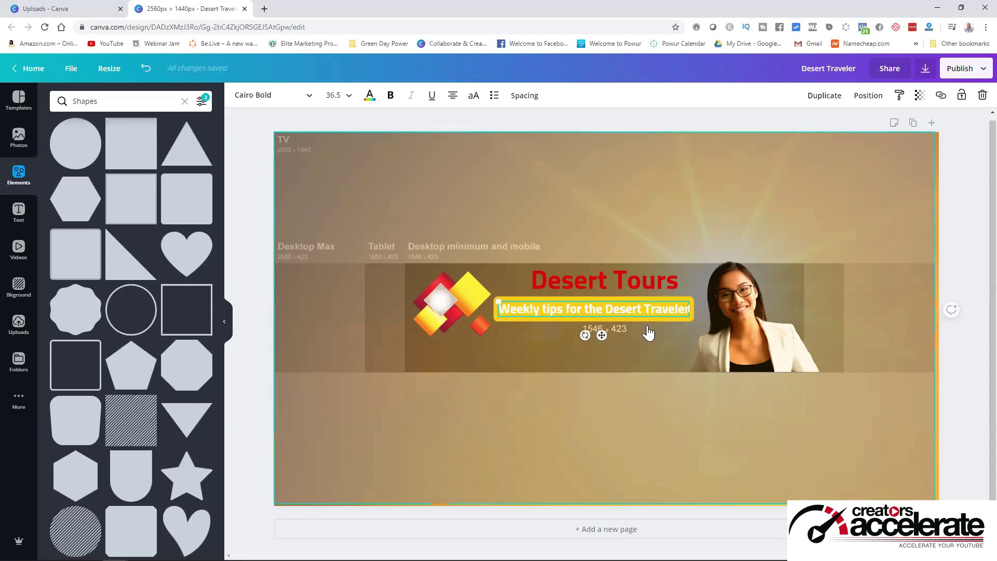
# Center the rounded rectangle beneath the "Desert Tours" heading and realign the tagline text inside it
pyautogui.click(656, 348)
pyautogui.moveTo(574, 321); pyautogui.dragTo(579, 318)
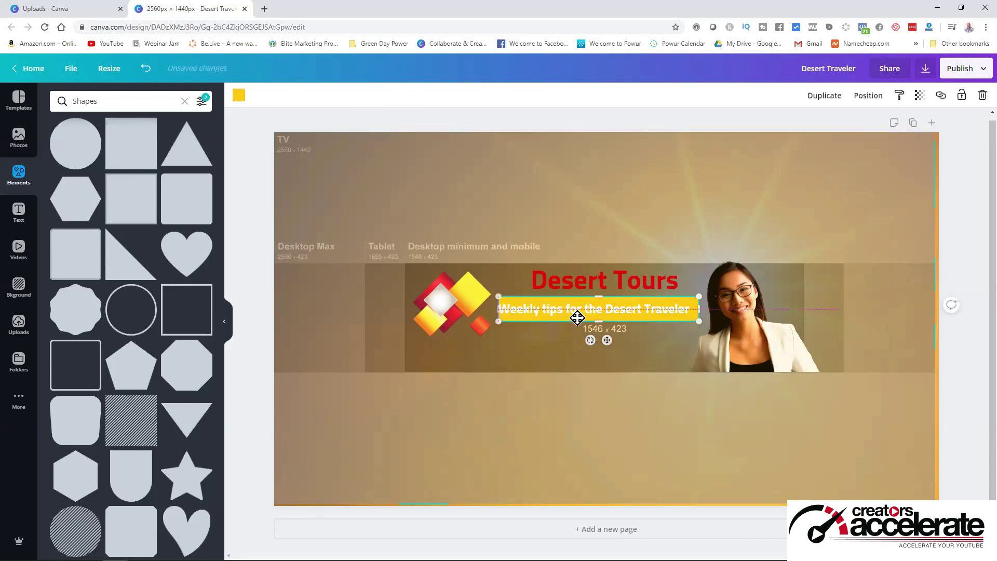
pyautogui.moveTo(461, 297); pyautogui.dragTo(465, 299)
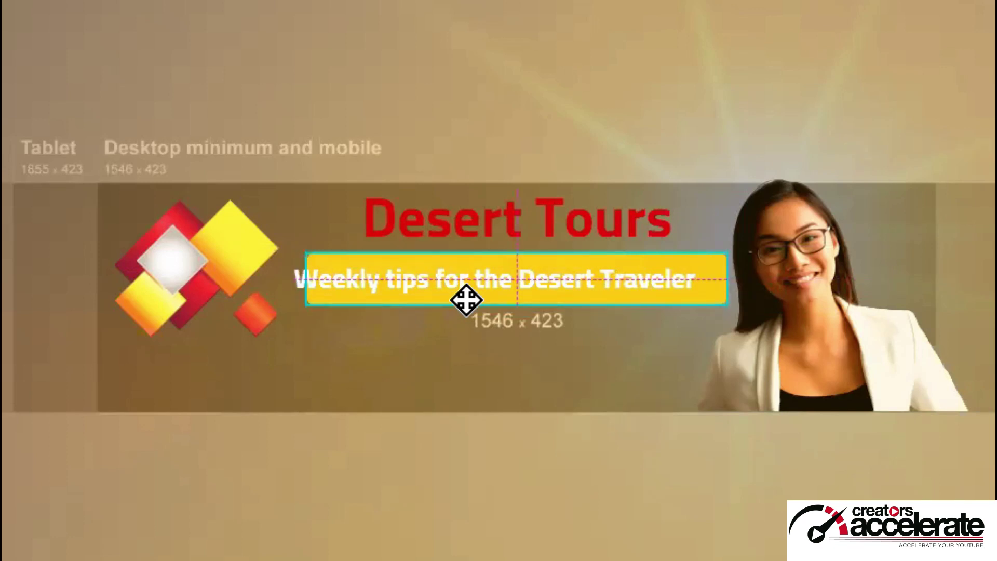
pyautogui.click(462, 294)
pyautogui.moveTo(462, 294); pyautogui.dragTo(480, 280)
# Nudge the guide template overlay upward and set its transparency to 0 to preview the banner without it
pyautogui.click(434, 507)
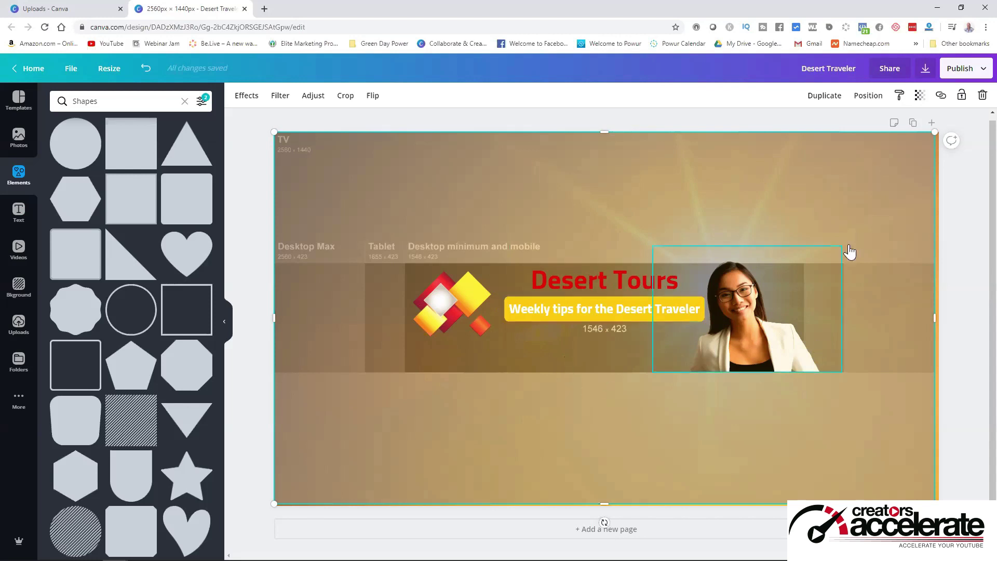
pyautogui.hotkey('shift', 'Up')
pyautogui.hotkey('shift', 'Up')
pyautogui.click(919, 96)
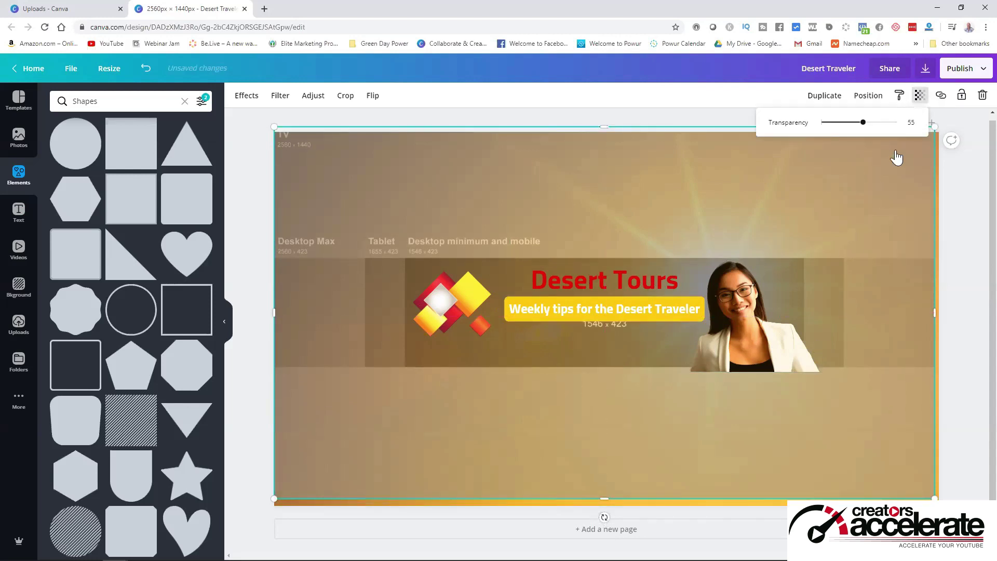
pyautogui.moveTo(857, 125); pyautogui.dragTo(799, 127)
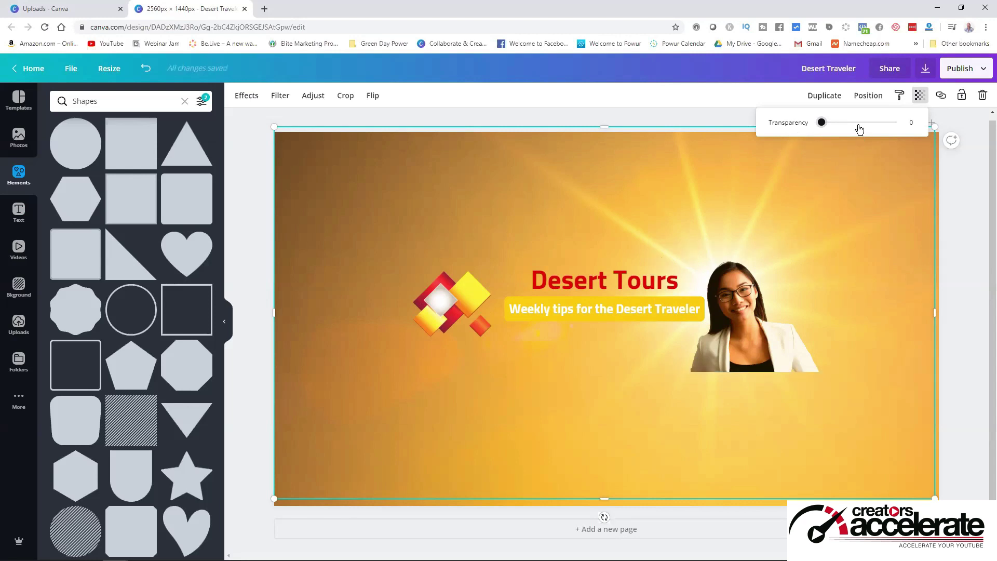
# Recolor the rounded rectangle behind the tagline to a brighter yellow using a new color
pyautogui.click(512, 320)
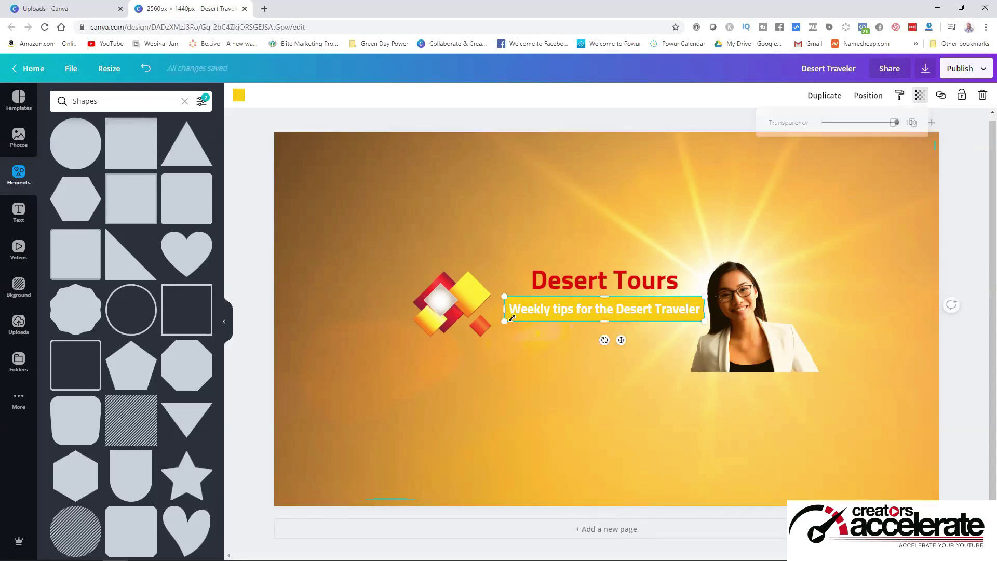
pyautogui.click(239, 97)
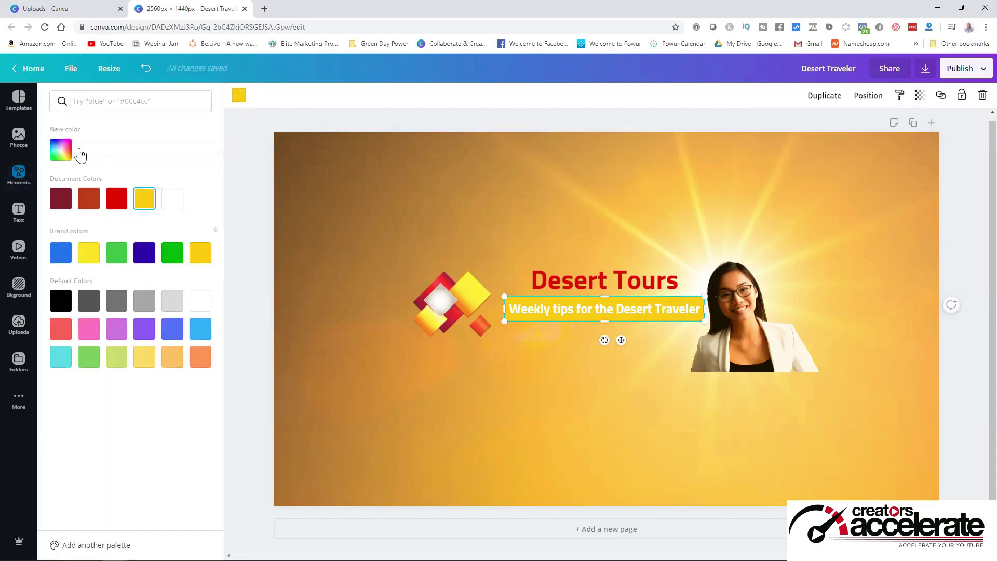
pyautogui.click(59, 154)
# Change the tagline text to the rust-red document color
pyautogui.click(575, 322)
pyautogui.click(574, 320)
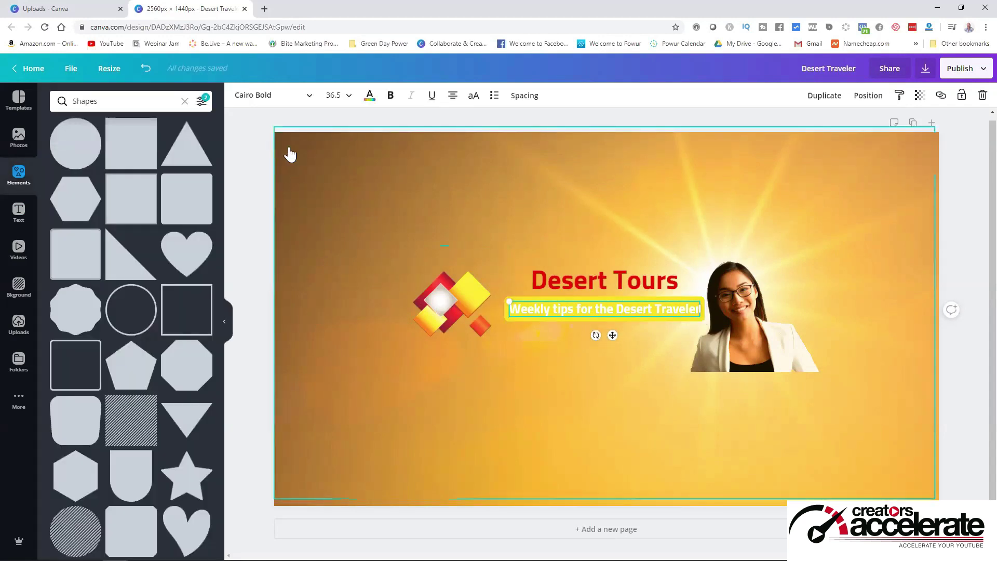
pyautogui.click(369, 97)
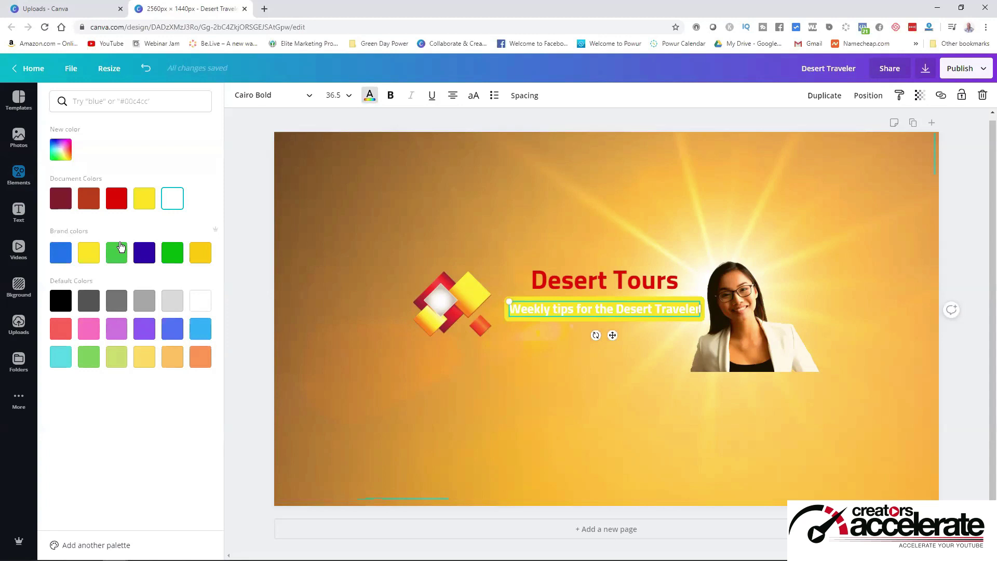
pyautogui.click(87, 201)
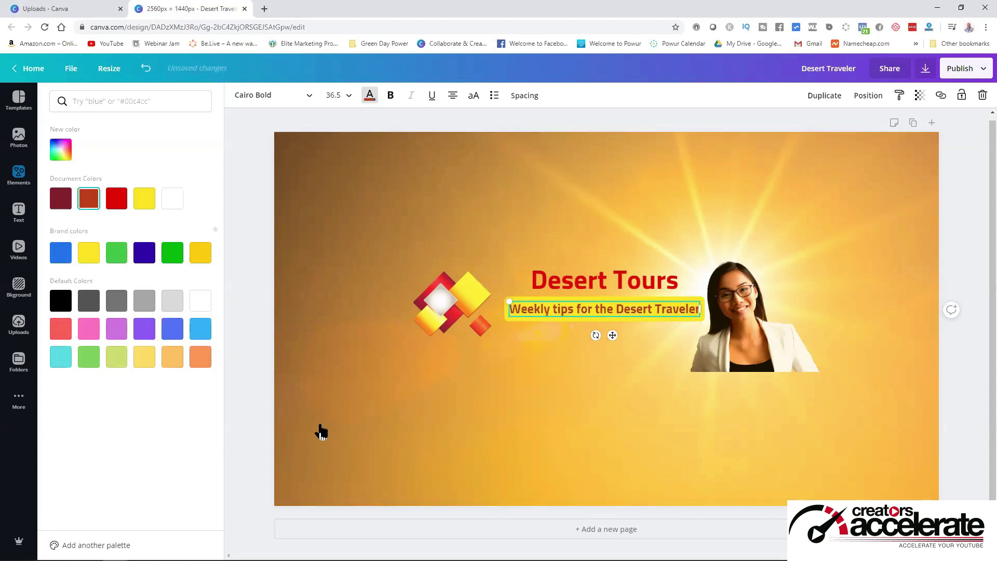
# Bring the guide template overlay back at transparency 35 and realign it with the page edges
pyautogui.click(392, 406)
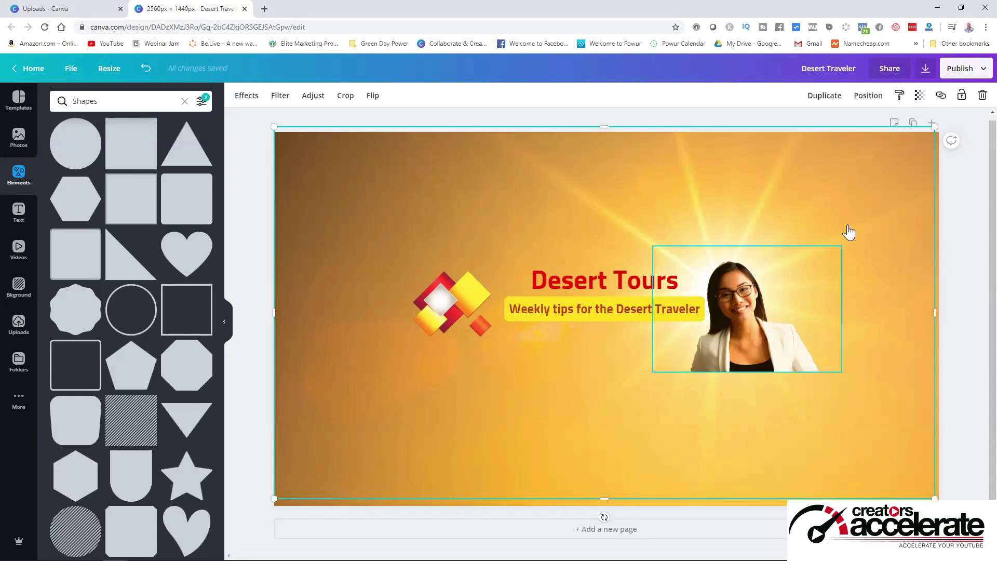
pyautogui.click(882, 166)
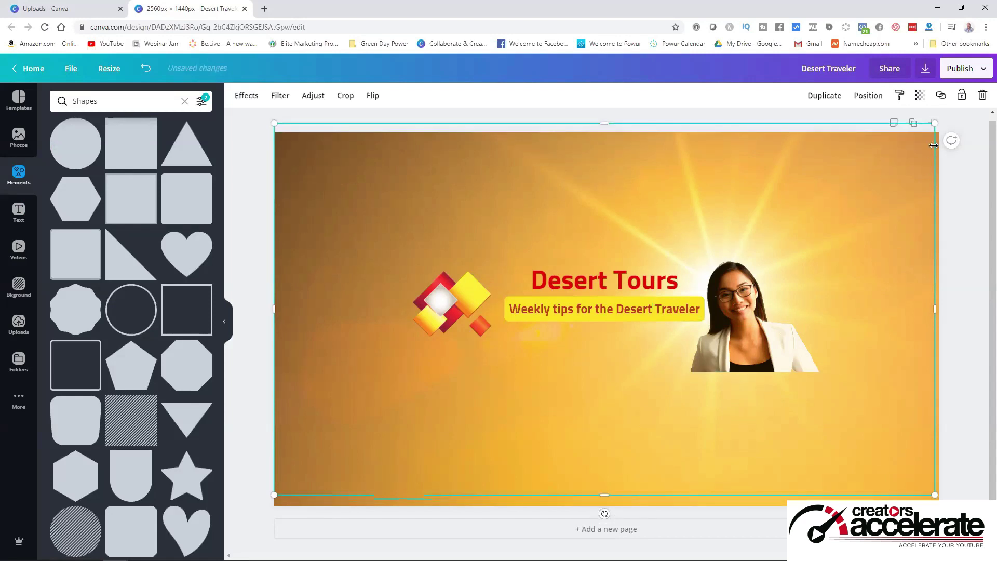
pyautogui.click(919, 95)
pyautogui.click(821, 123)
pyautogui.moveTo(832, 127); pyautogui.dragTo(848, 131)
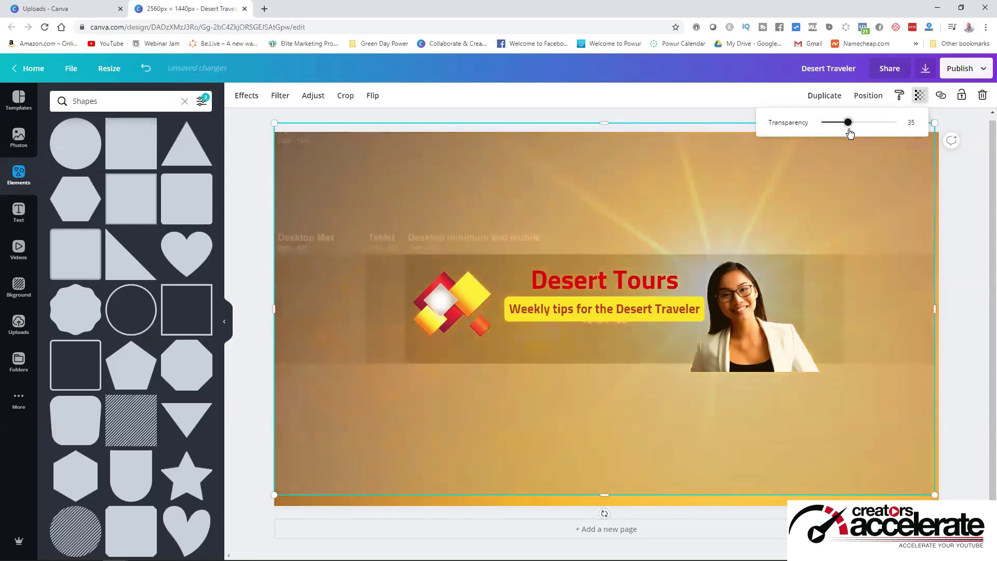
pyautogui.moveTo(746, 193); pyautogui.dragTo(741, 194)
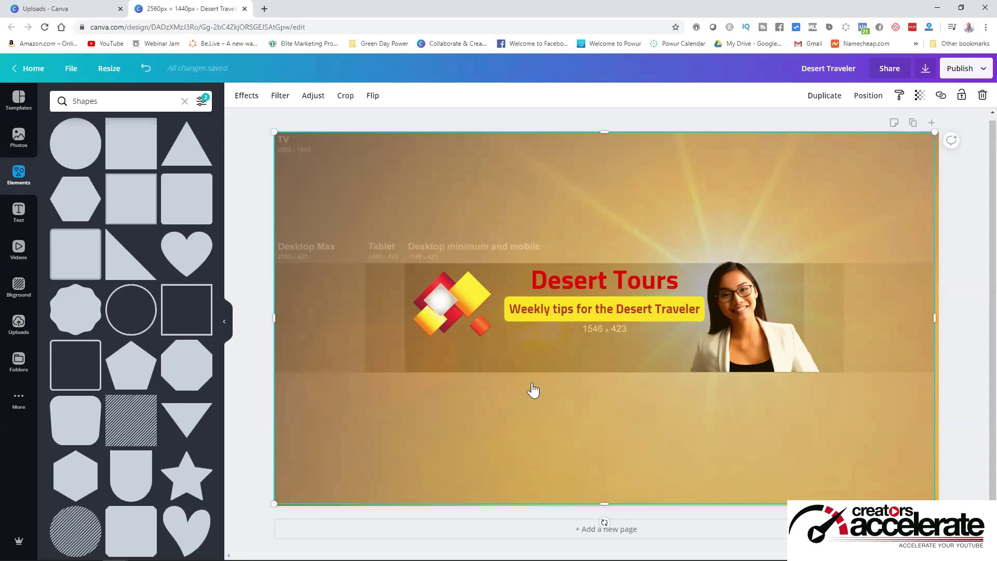
# Add a heading reading "Discover your inner adventure" beneath the yellow tagline box, enlarge it and position it between logo and woman
pyautogui.click(19, 213)
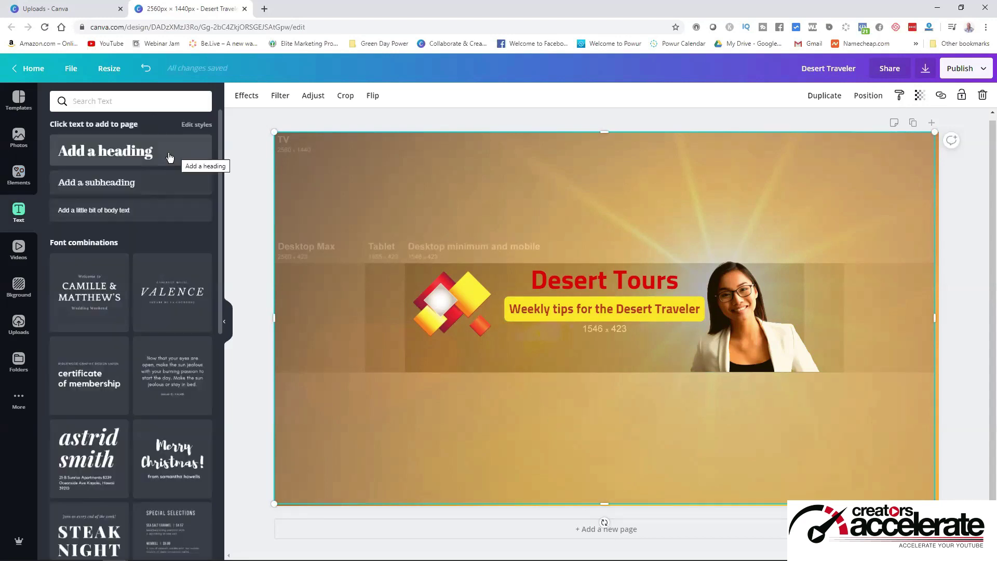
pyautogui.click(162, 153)
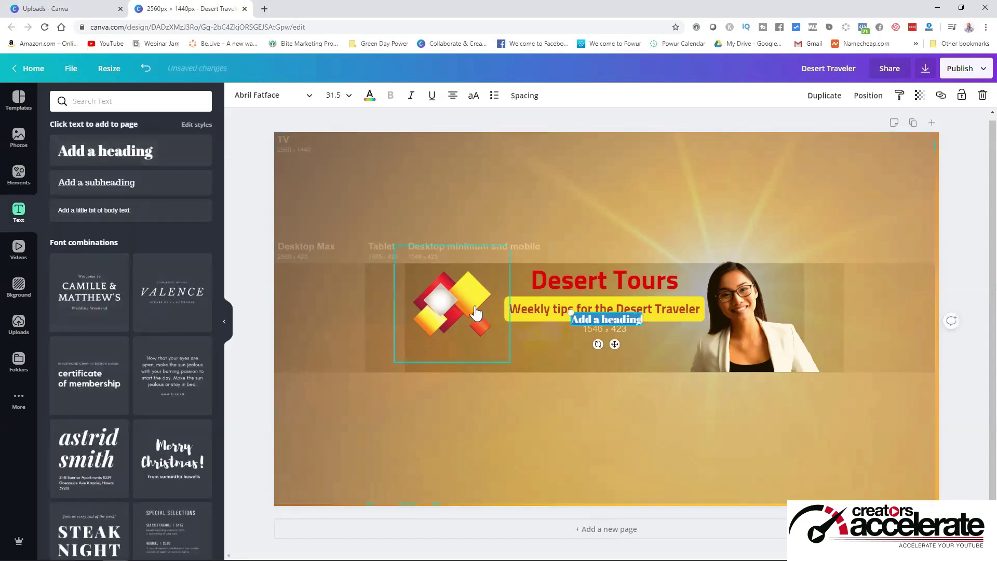
pyautogui.moveTo(622, 310); pyautogui.dragTo(622, 336)
pyautogui.write('Discover your inner adventurer')
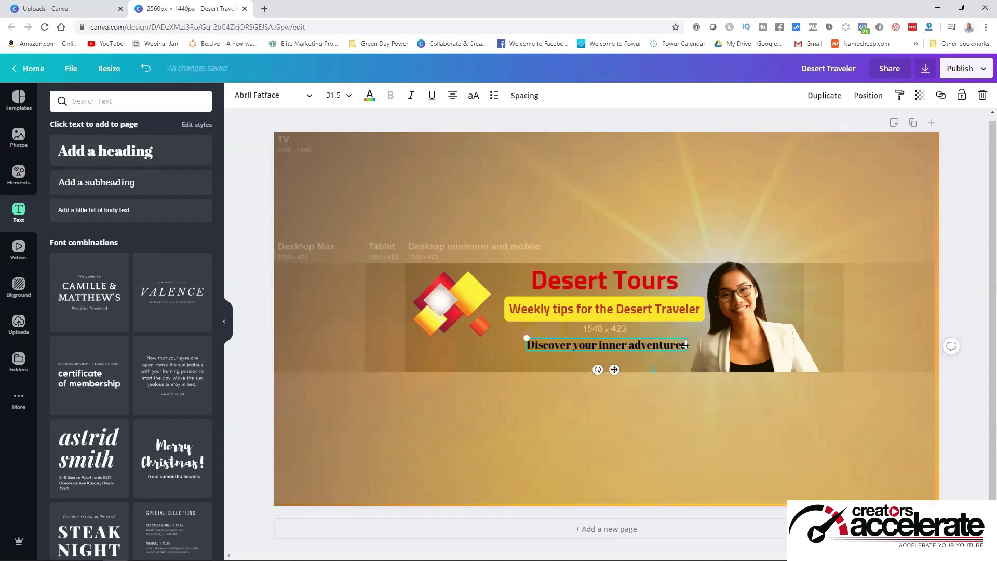
pyautogui.press('BackSpace')
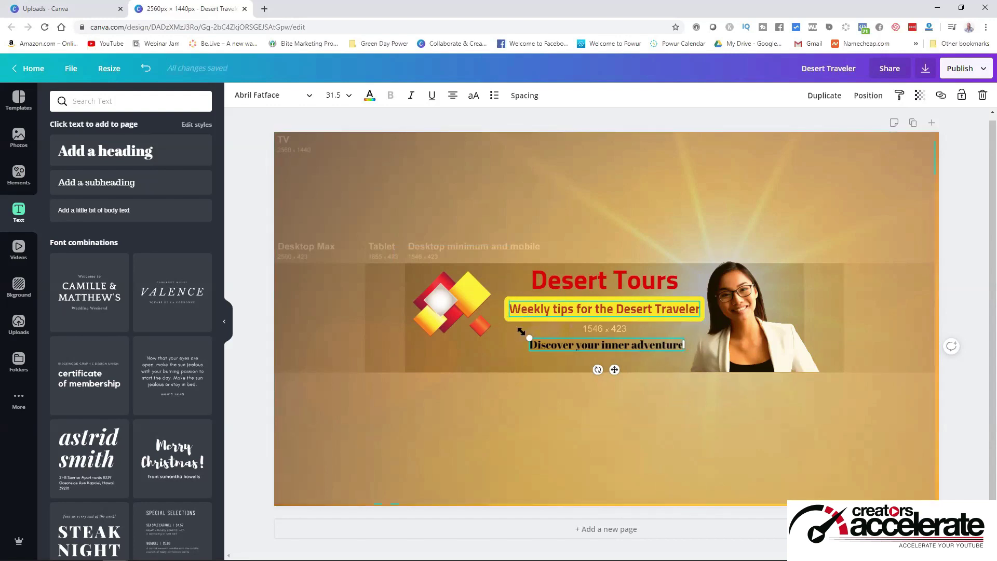
pyautogui.moveTo(528, 338); pyautogui.dragTo(469, 333)
pyautogui.moveTo(582, 331); pyautogui.dragTo(607, 325)
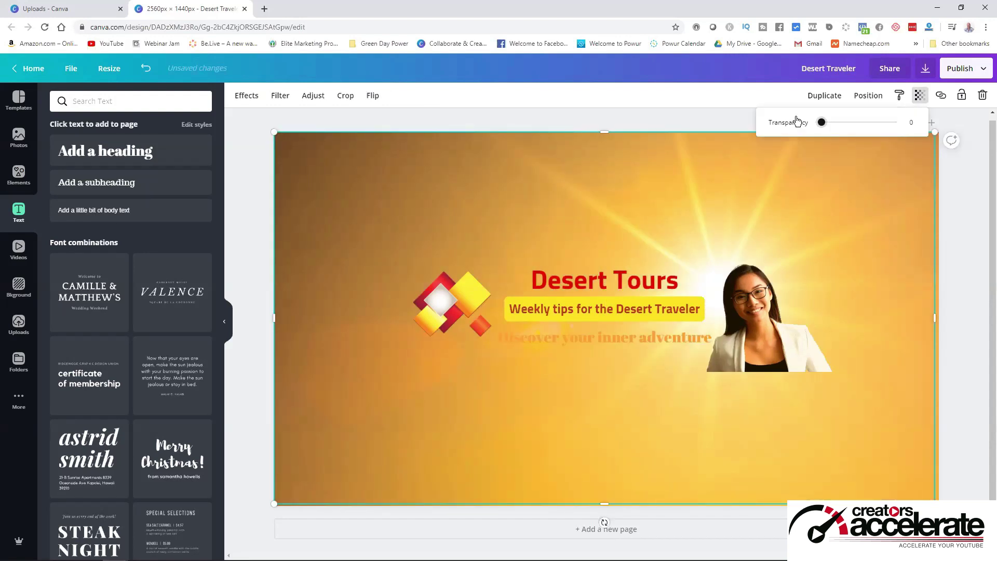
# Set the guide template overlay's transparency to 78
pyautogui.moveTo(823, 122); pyautogui.dragTo(880, 123)
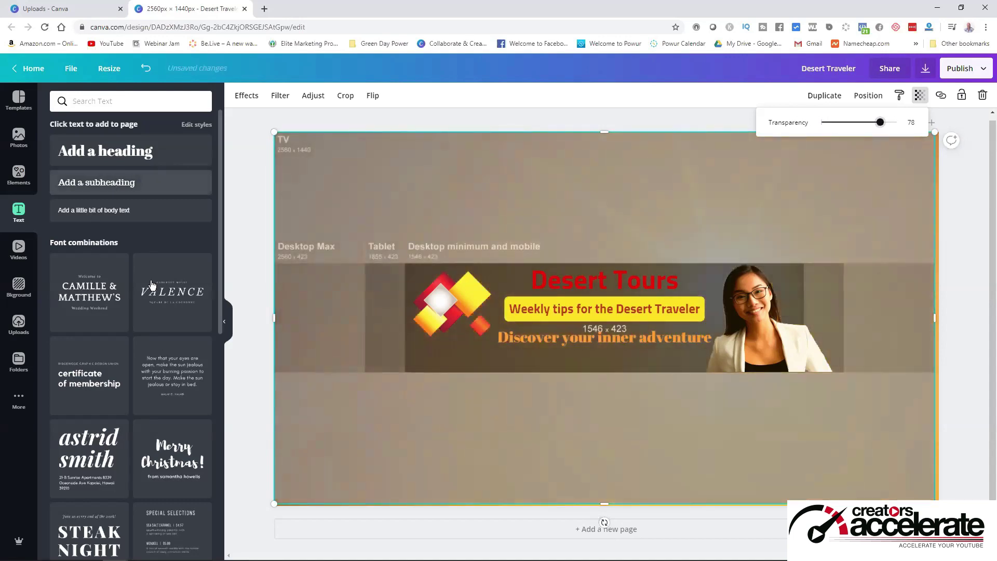
# Duplicate the yellow tagline box, widen the copy around the "Discover your inner adventure" slogan, and place it behind the text in red
pyautogui.click(525, 318)
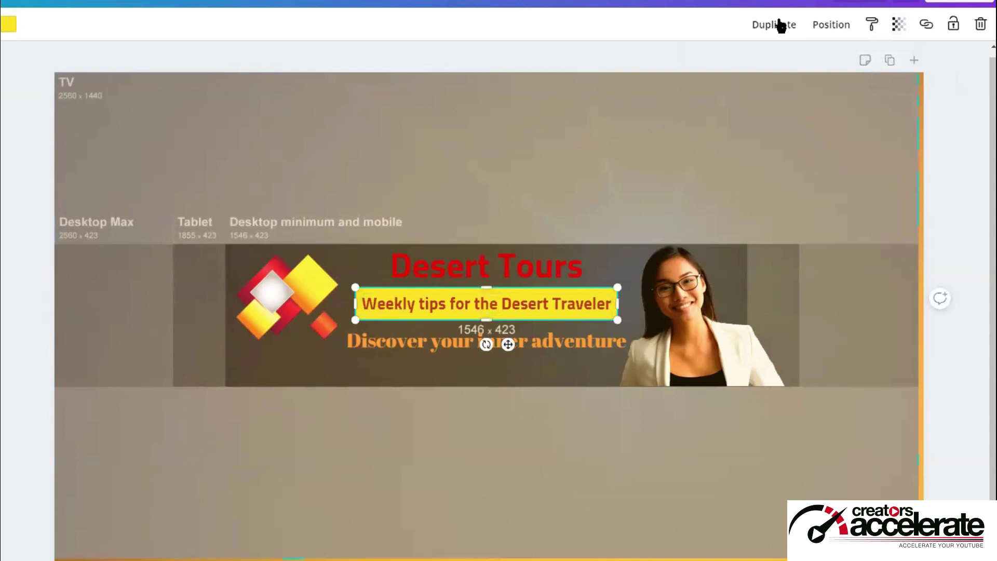
pyautogui.click(774, 31)
pyautogui.moveTo(467, 323); pyautogui.dragTo(439, 347)
pyautogui.moveTo(601, 338); pyautogui.dragTo(625, 338)
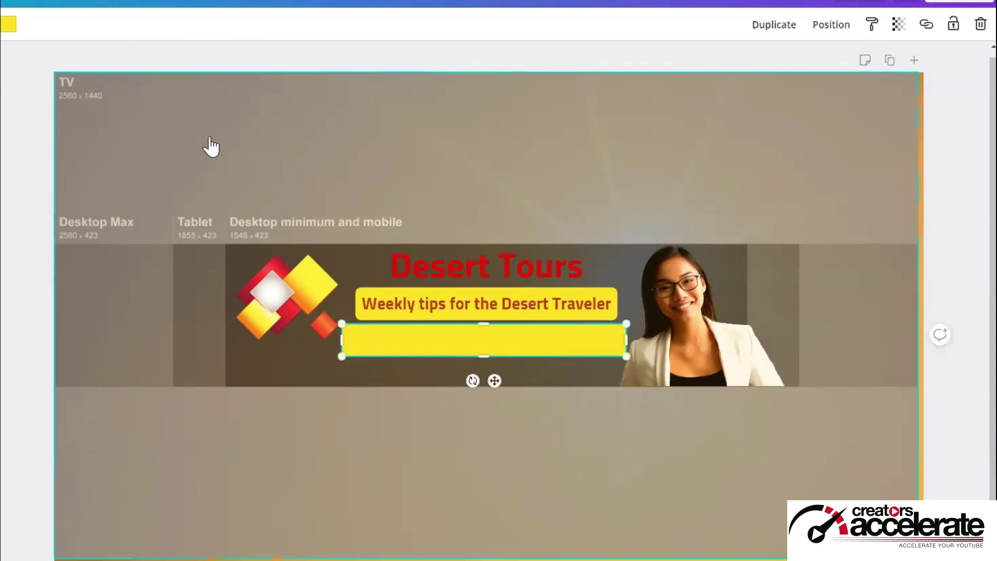
pyautogui.click(821, 27)
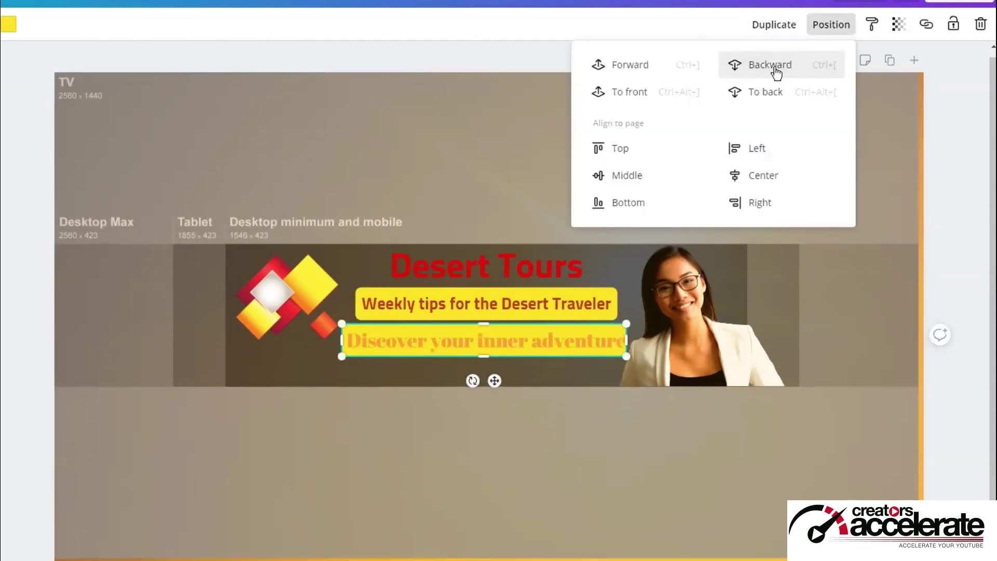
pyautogui.click(11, 32)
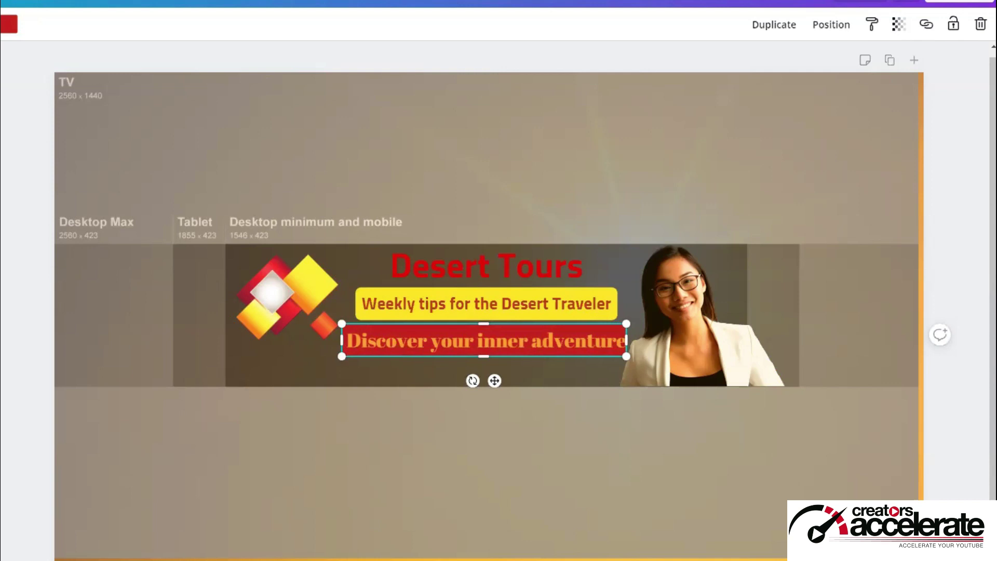
# Compare the banner with the guide template overlay at transparency 0 and 100, ending at 26
pyautogui.click(882, 101)
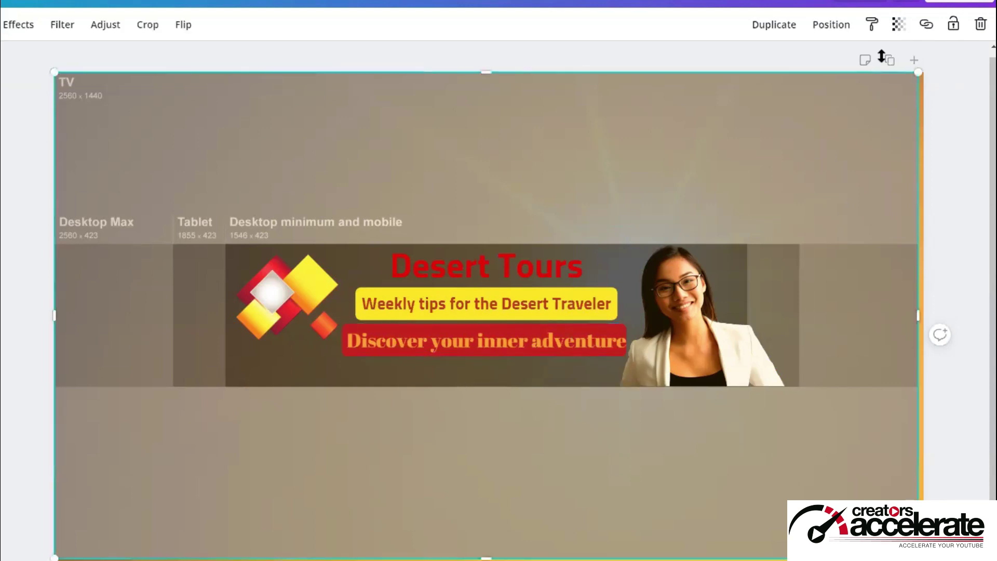
pyautogui.click(898, 25)
pyautogui.moveTo(846, 58); pyautogui.dragTo(693, 80)
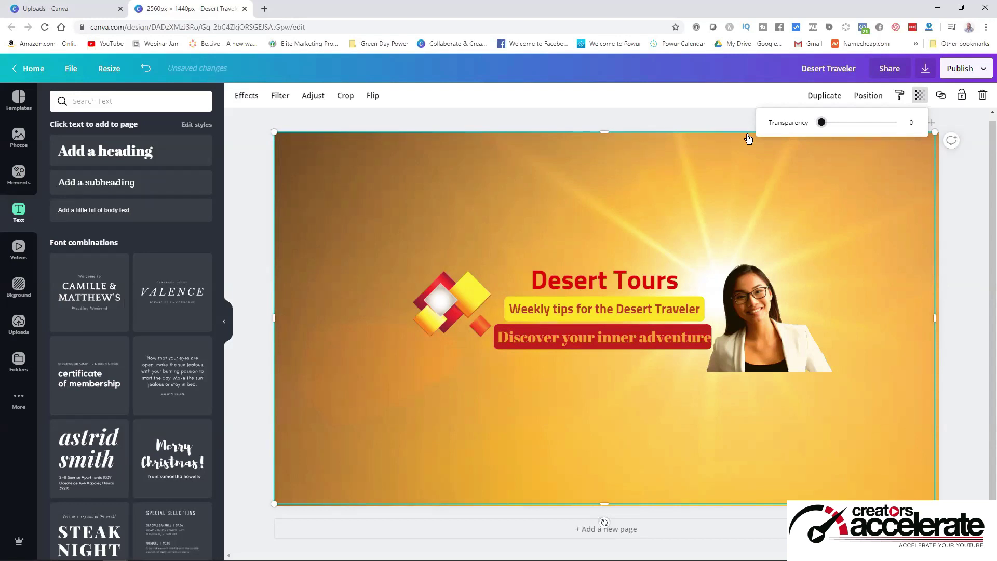
pyautogui.moveTo(821, 122); pyautogui.dragTo(899, 129)
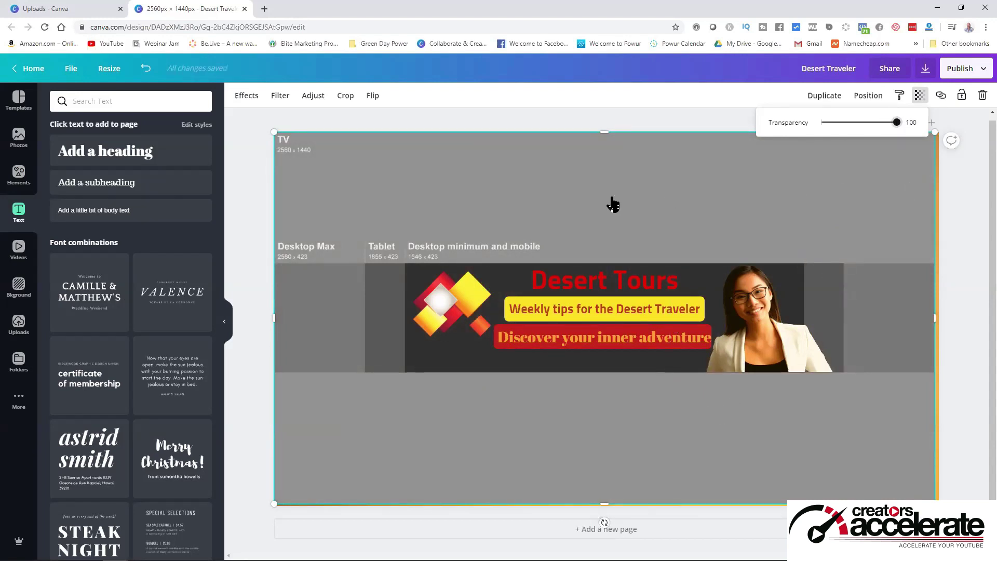
pyautogui.moveTo(895, 123); pyautogui.dragTo(841, 130)
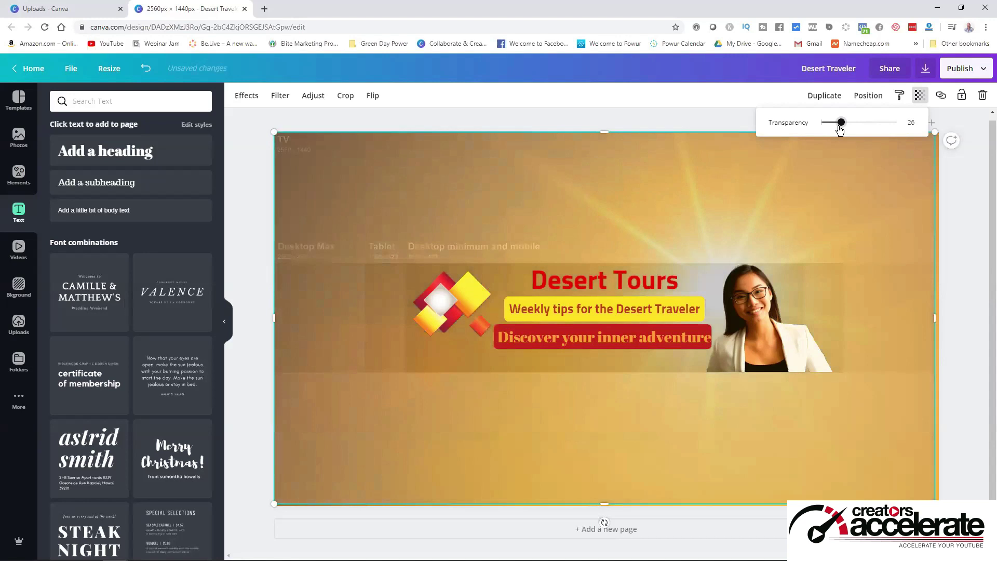
# Tighten the heading, tagline and slogan upward and change the slogan box's fill to white
pyautogui.click(515, 475)
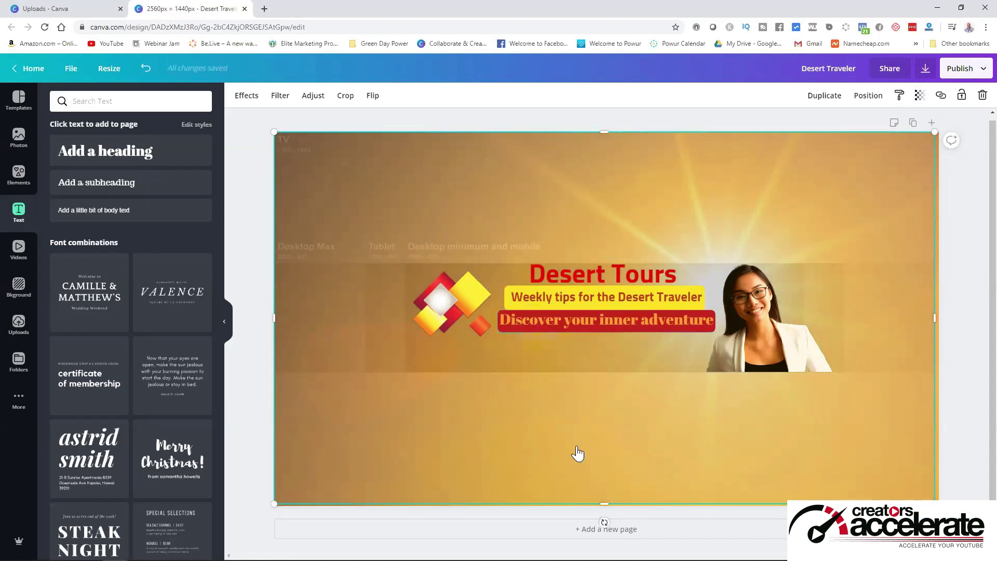
pyautogui.click(545, 328)
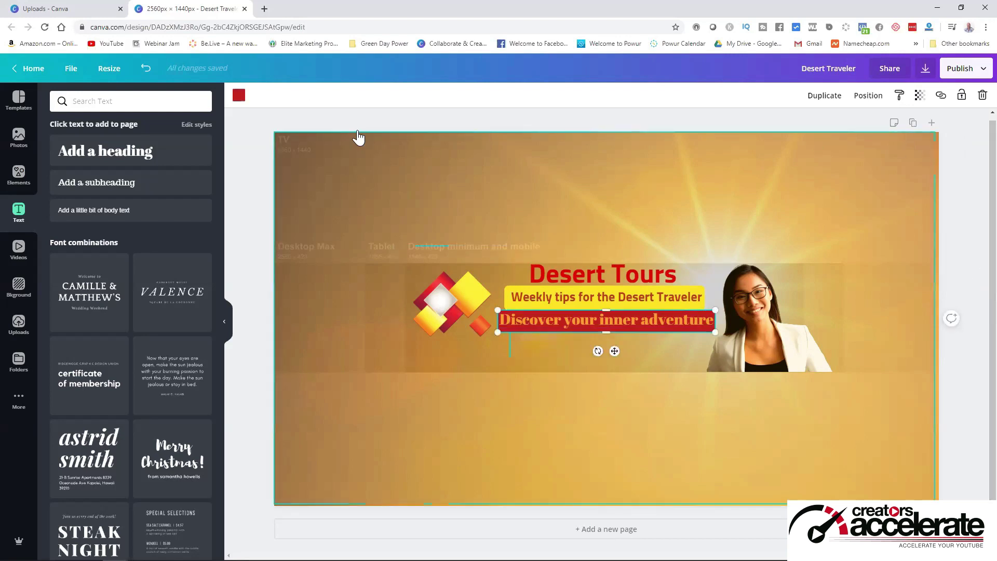
pyautogui.click(238, 96)
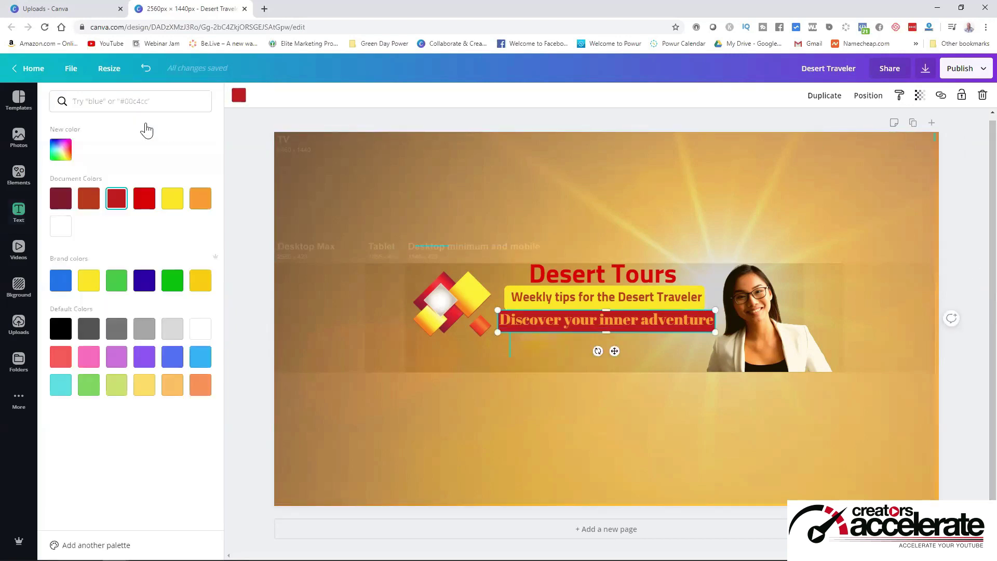
pyautogui.click(66, 226)
pyautogui.click(436, 428)
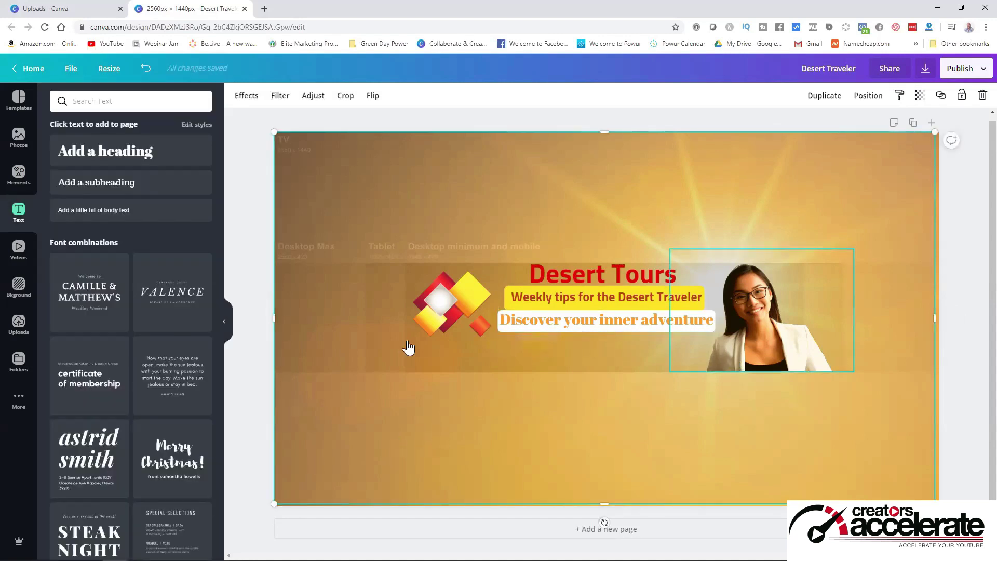
# Give the "Discover your inner adventure" text a deeper, more saturated custom orange
pyautogui.click(583, 323)
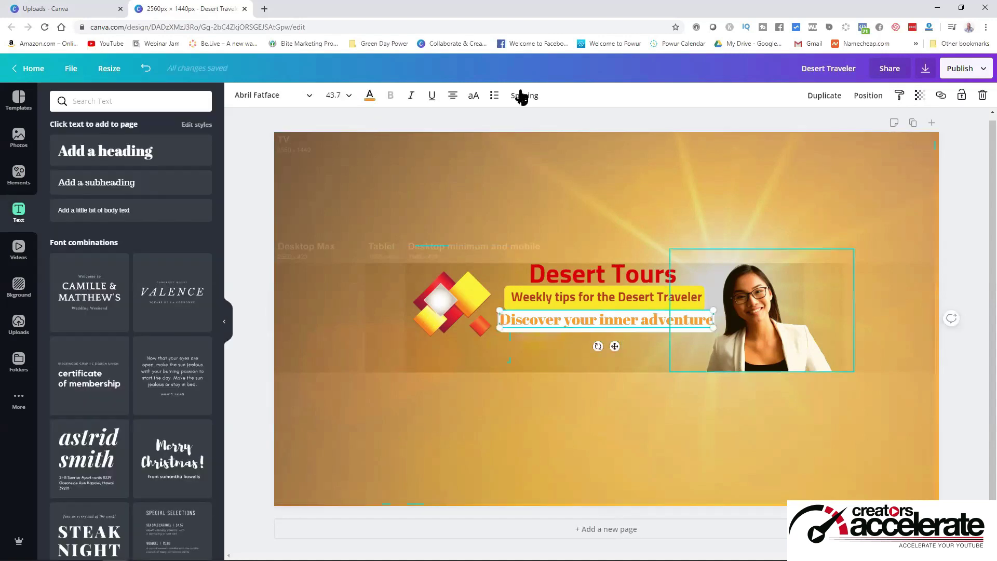
pyautogui.click(370, 96)
pyautogui.click(61, 150)
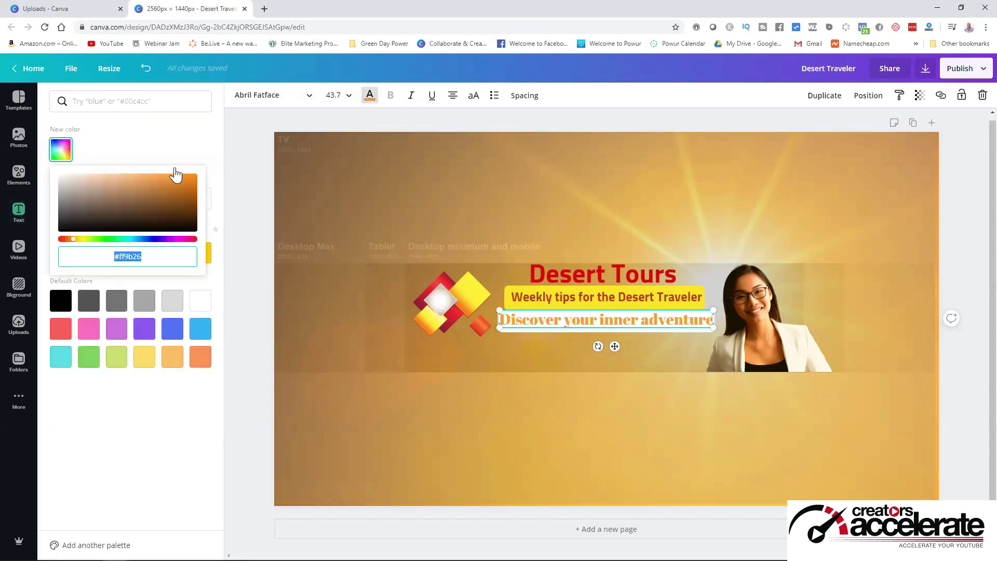
pyautogui.moveTo(176, 179); pyautogui.dragTo(201, 181)
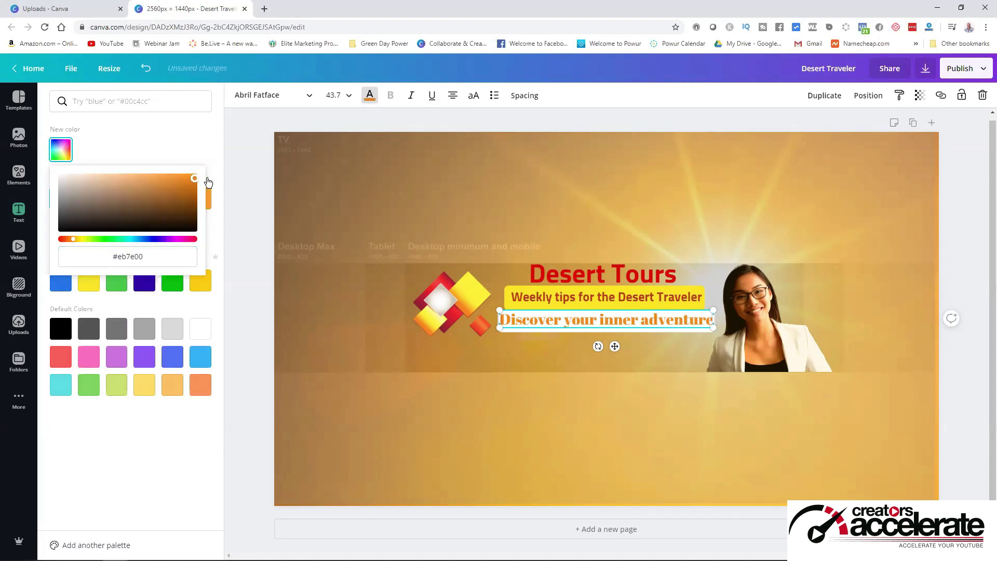
pyautogui.click(197, 180)
pyautogui.moveTo(196, 182); pyautogui.dragTo(197, 181)
pyautogui.click(366, 179)
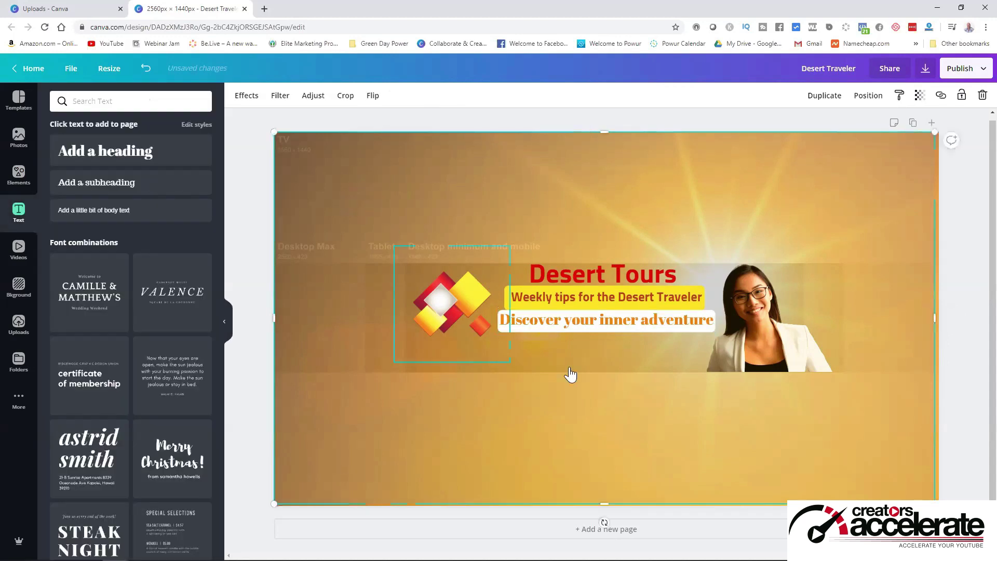
# Increase the guide template overlay's transparency value to make its zone outlines stand out more
pyautogui.click(920, 96)
pyautogui.moveTo(839, 123)
pyautogui.mouseDown()
pyautogui.moveTo(819, 119)
pyautogui.moveTo(858, 122)
pyautogui.mouseUp()
pyautogui.click(590, 224)
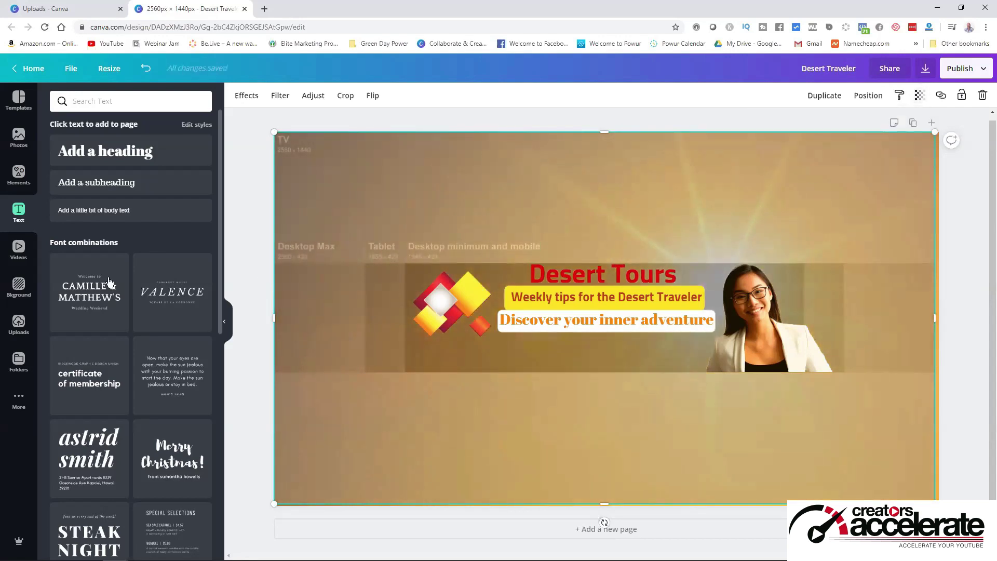
# Search the elements for "desert" and add the low yellow sand dunes graphic to the banner
pyautogui.click(20, 177)
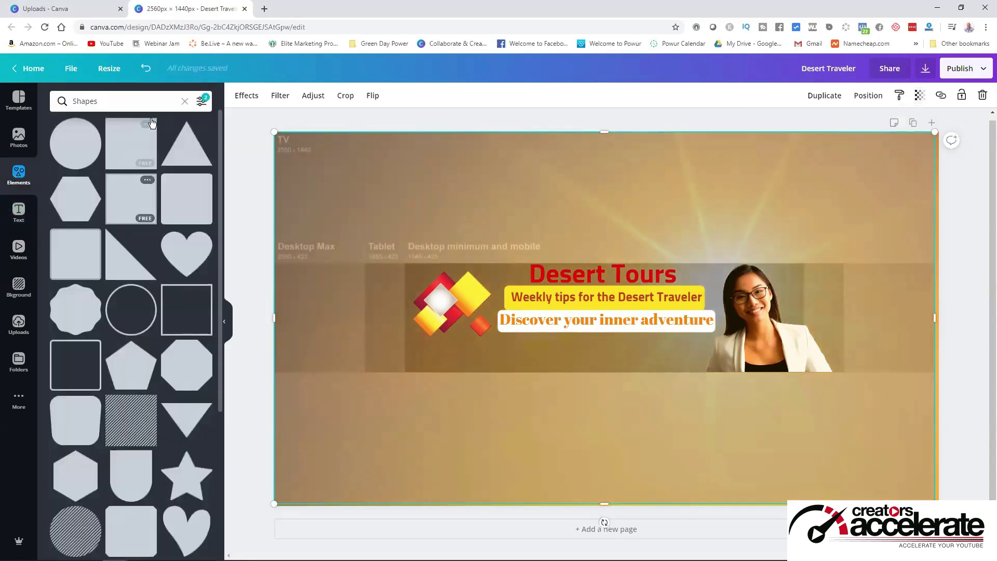
pyautogui.click(115, 103)
pyautogui.write('desert')
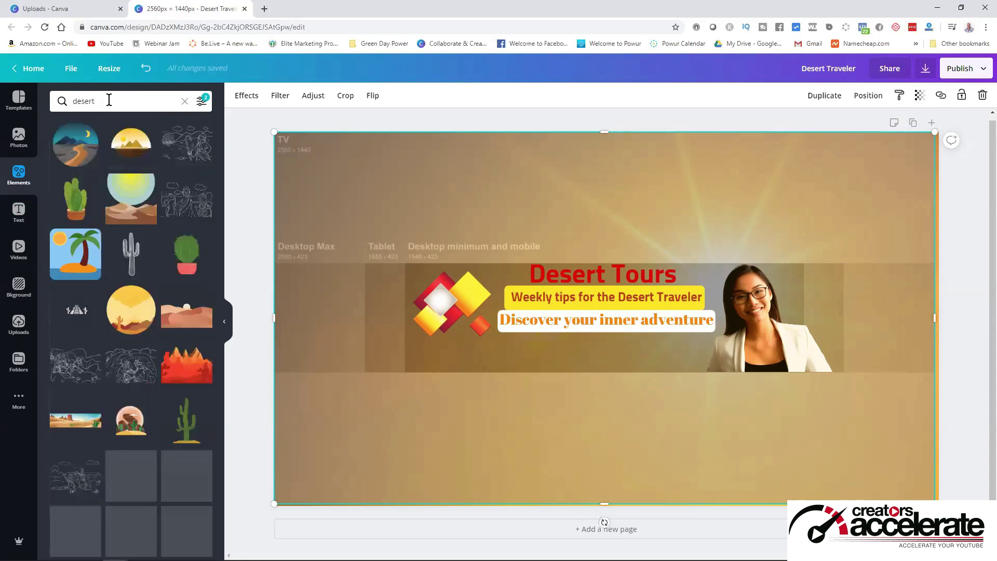
pyautogui.scroll(-5, 144, 322)
pyautogui.click(135, 225)
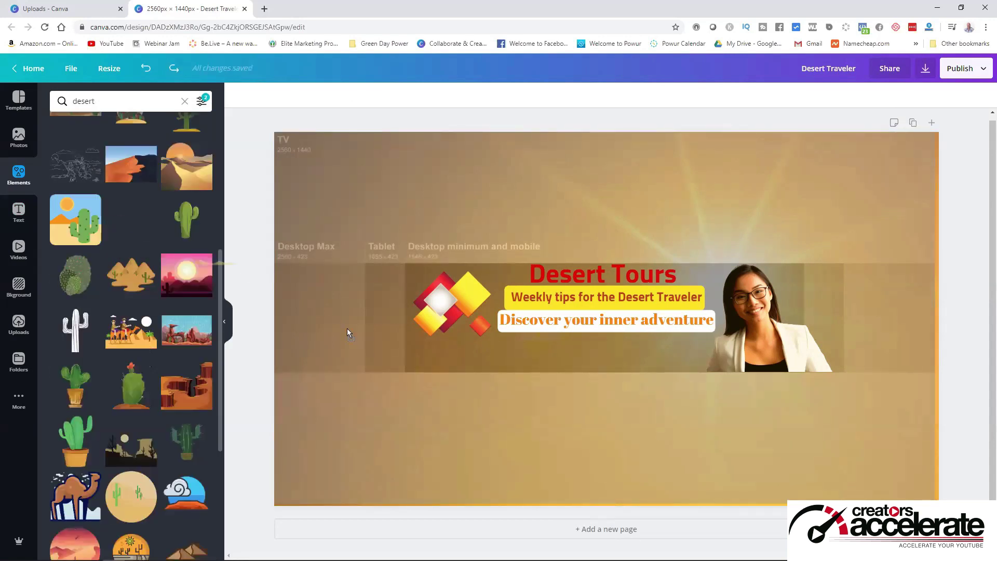
# Resize the sand dunes and place them below the slogan along the lower edge of the mobile-safe zone, between logo and woman
pyautogui.moveTo(627, 436); pyautogui.dragTo(573, 357)
pyautogui.moveTo(774, 205); pyautogui.dragTo(578, 345)
pyautogui.moveTo(490, 439); pyautogui.dragTo(621, 368)
pyautogui.moveTo(479, 279); pyautogui.dragTo(450, 275)
pyautogui.moveTo(507, 350); pyautogui.dragTo(506, 353)
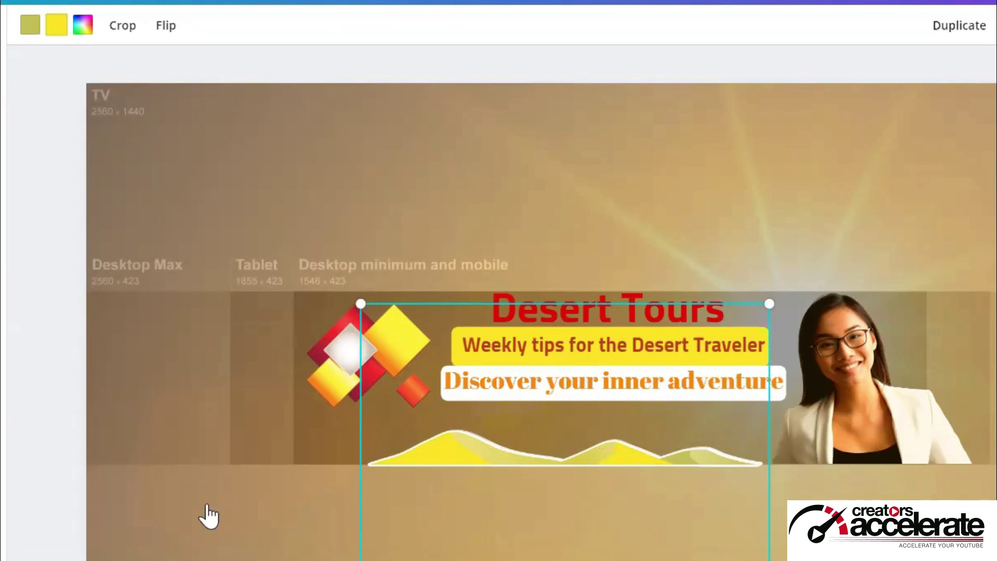
pyautogui.click(312, 538)
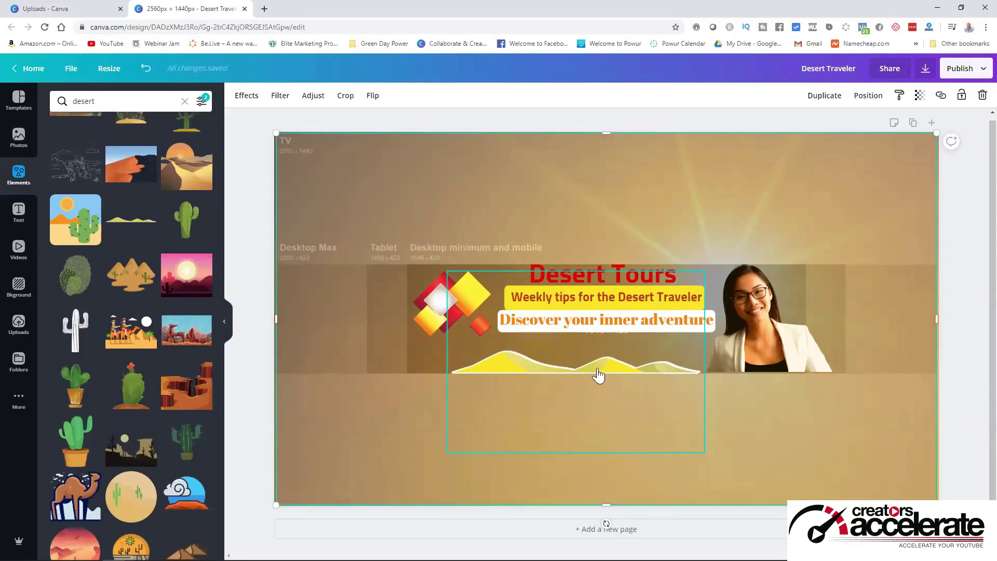
# Add the tall green cactus graphic, shrink it and place it on the left end of the dunes
pyautogui.scroll(4, 190, 311)
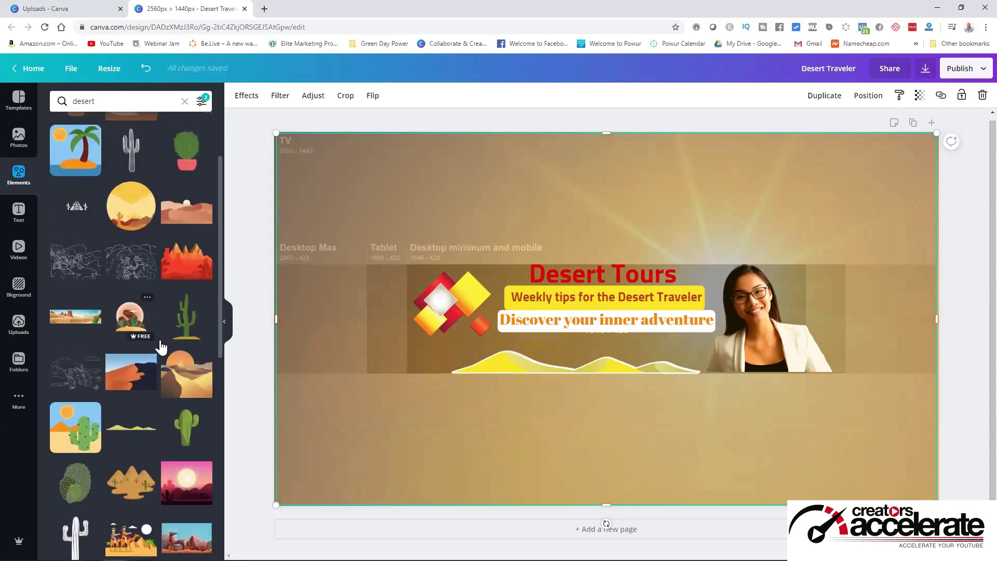
pyautogui.click(192, 321)
pyautogui.moveTo(680, 243); pyautogui.dragTo(494, 366)
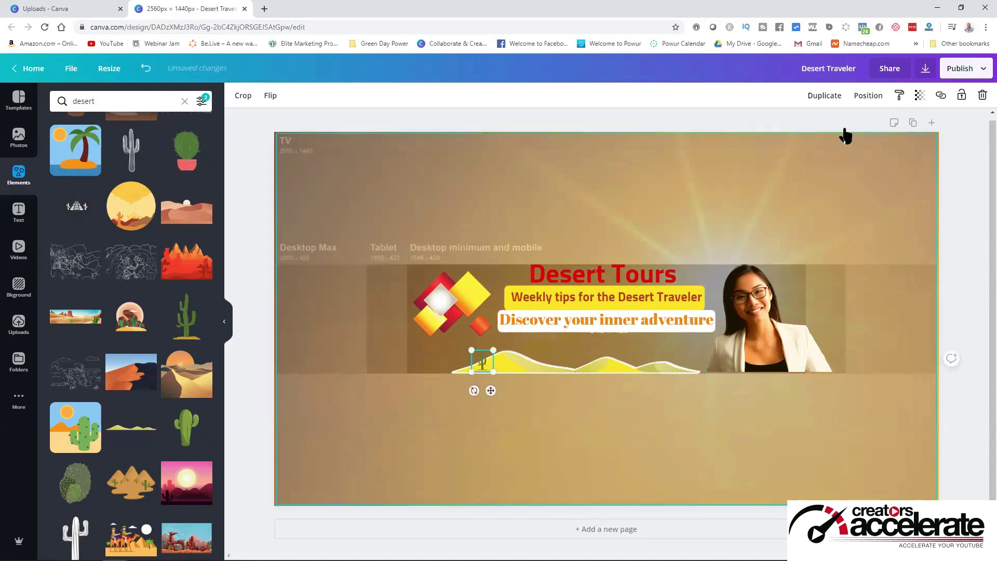
# Make three duplicates of the cactus and spread them out across the sand dunes
pyautogui.click(824, 95)
pyautogui.click(825, 95)
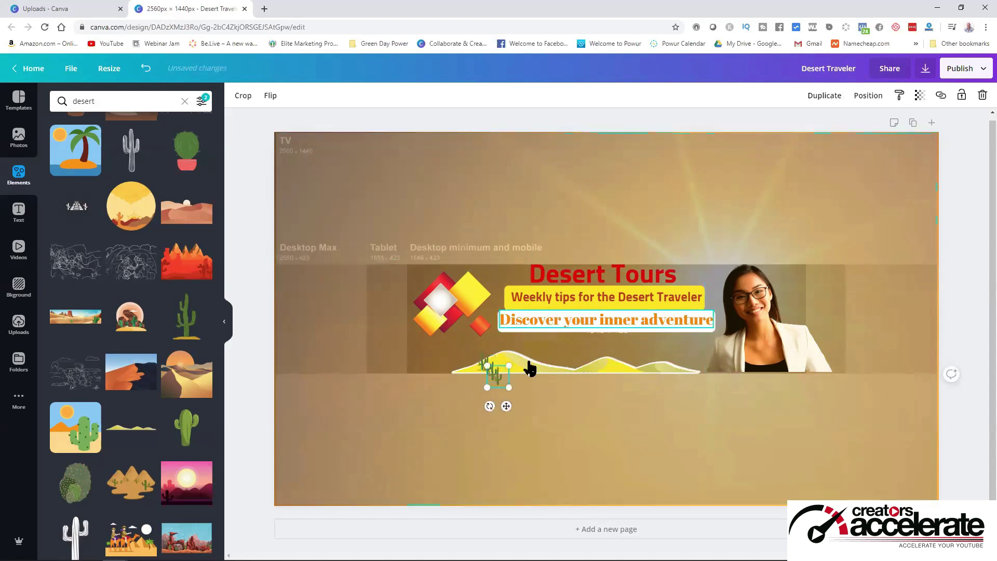
pyautogui.moveTo(501, 378); pyautogui.dragTo(679, 361)
pyautogui.moveTo(490, 369); pyautogui.dragTo(585, 358)
pyautogui.click(488, 371)
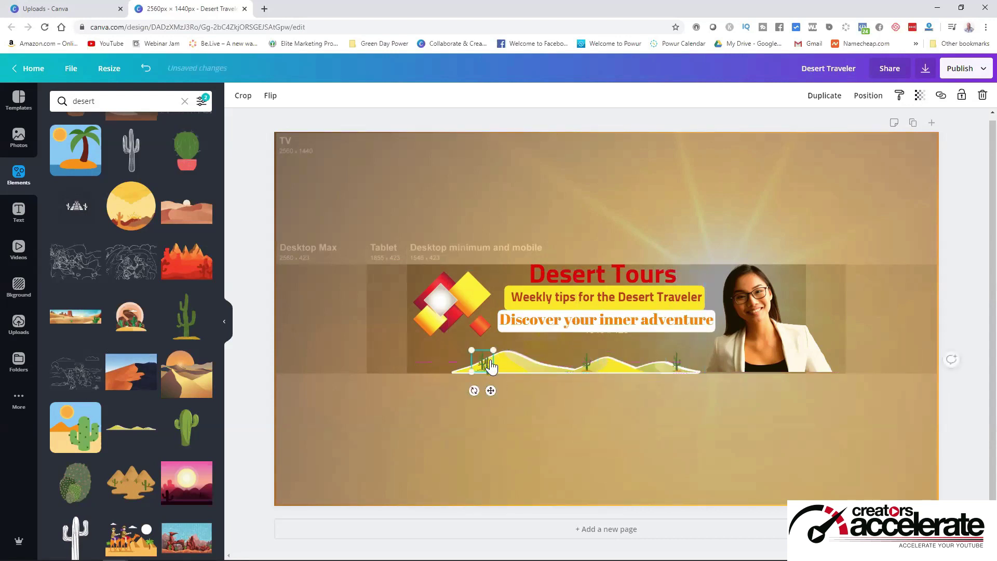
pyautogui.moveTo(487, 375); pyautogui.dragTo(537, 362)
pyautogui.moveTo(480, 375)
pyautogui.mouseDown()
pyautogui.moveTo(483, 358)
pyautogui.moveTo(485, 368)
pyautogui.mouseUp()
pyautogui.click(794, 460)
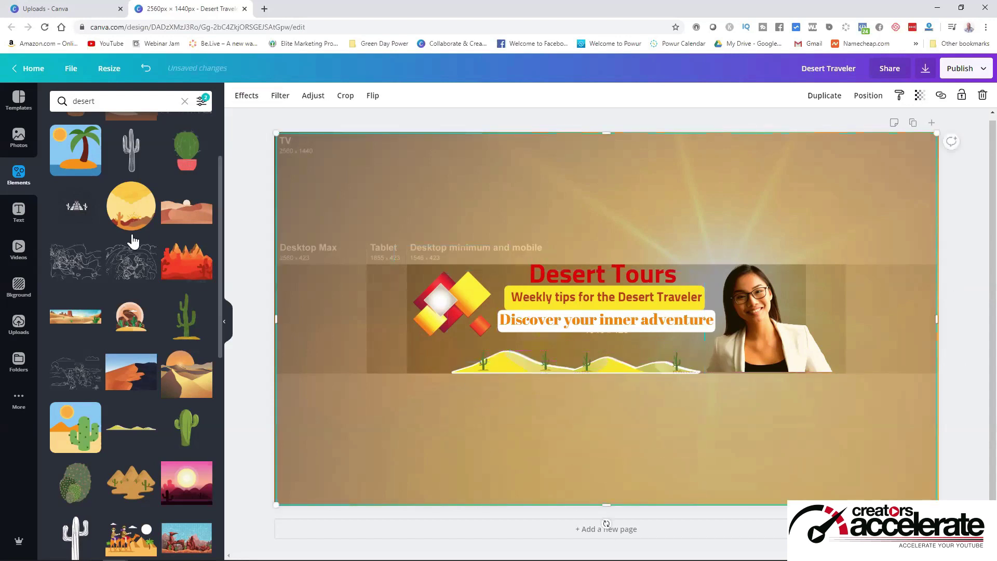
# Search the elements for "camel" and add the tan camel with the purple saddle blanket
pyautogui.click(125, 100)
pyautogui.write('camel')
pyautogui.press('Return')
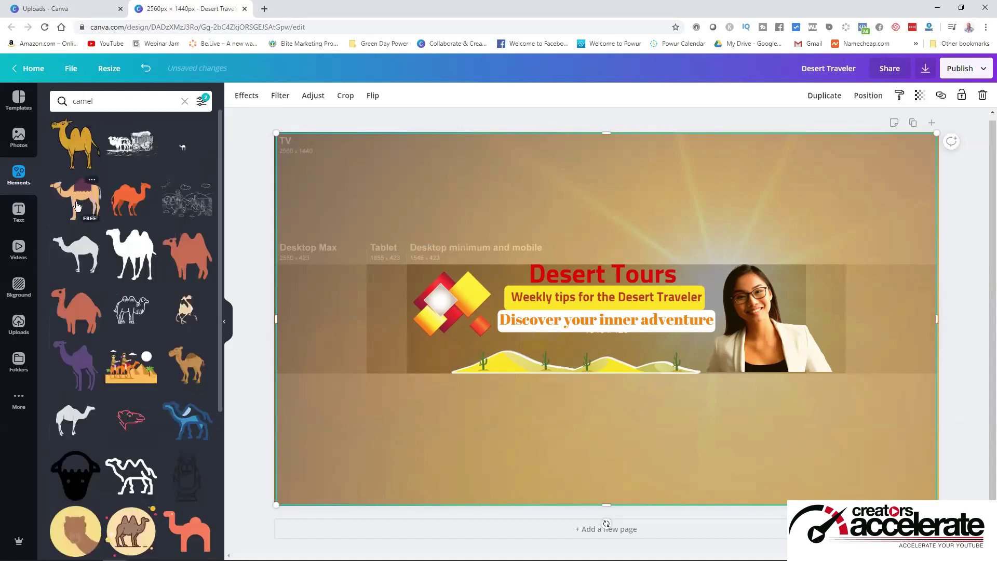
pyautogui.click(636, 314)
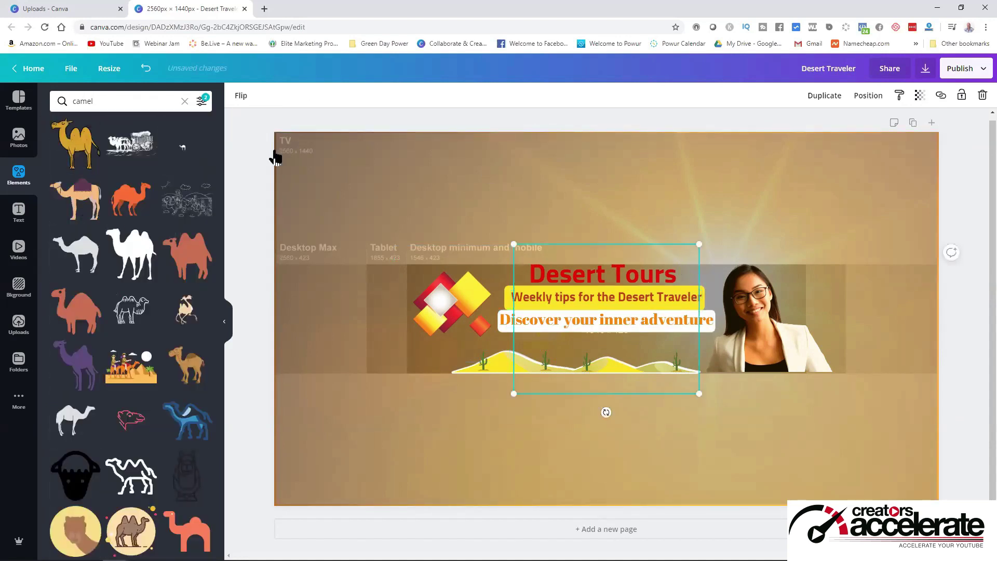
pyautogui.click(75, 199)
# Move the camel off the banner text to the page's left side and recenter the tagline text in its yellow box
pyautogui.moveTo(613, 288)
pyautogui.mouseDown()
pyautogui.moveTo(603, 310)
pyautogui.moveTo(597, 297)
pyautogui.moveTo(607, 288)
pyautogui.mouseUp()
pyautogui.click(625, 269)
pyautogui.moveTo(555, 322); pyautogui.dragTo(317, 364)
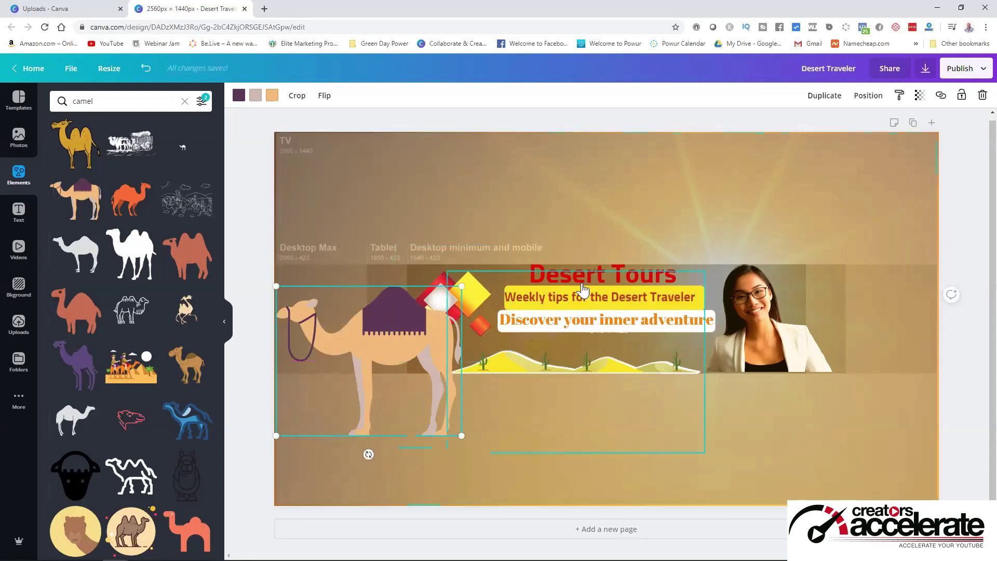
pyautogui.moveTo(582, 296); pyautogui.dragTo(587, 291)
# Flip the camel horizontally, shrink it and stand it on the leftmost dune below the slogan
pyautogui.click(397, 310)
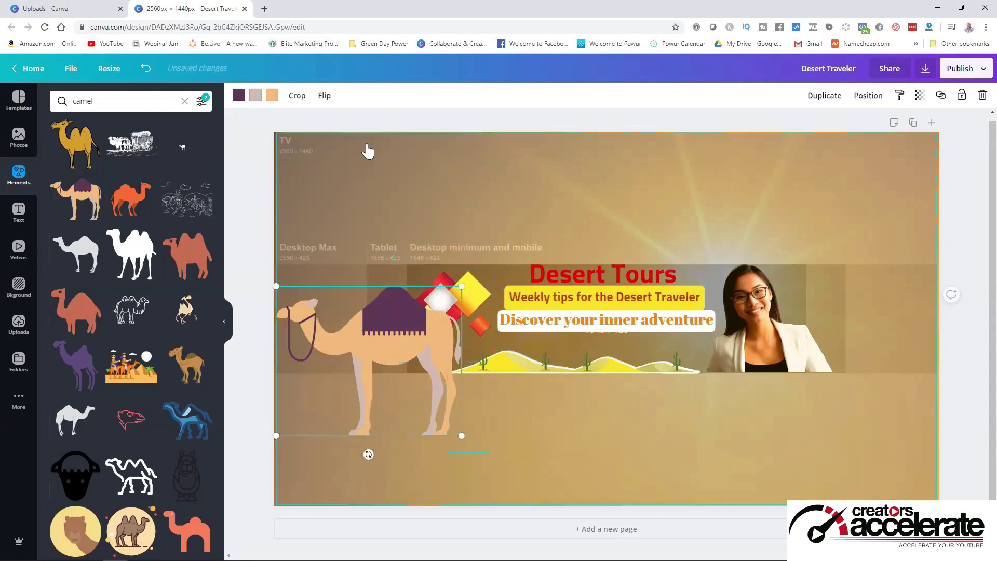
pyautogui.click(324, 95)
pyautogui.click(333, 122)
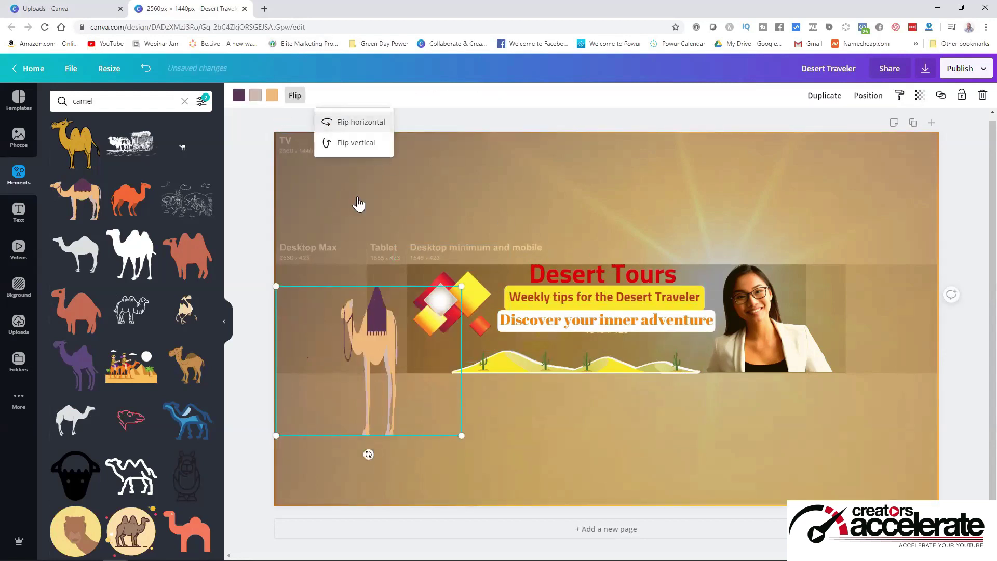
pyautogui.moveTo(462, 285); pyautogui.dragTo(541, 374)
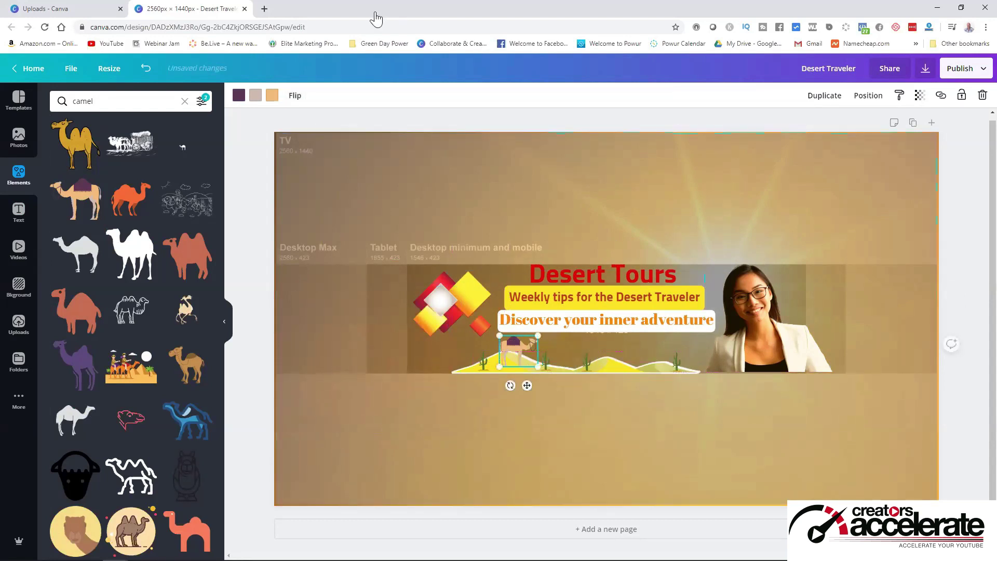
# Change the camel's tan body color to the custom brown #b48951
pyautogui.click(272, 96)
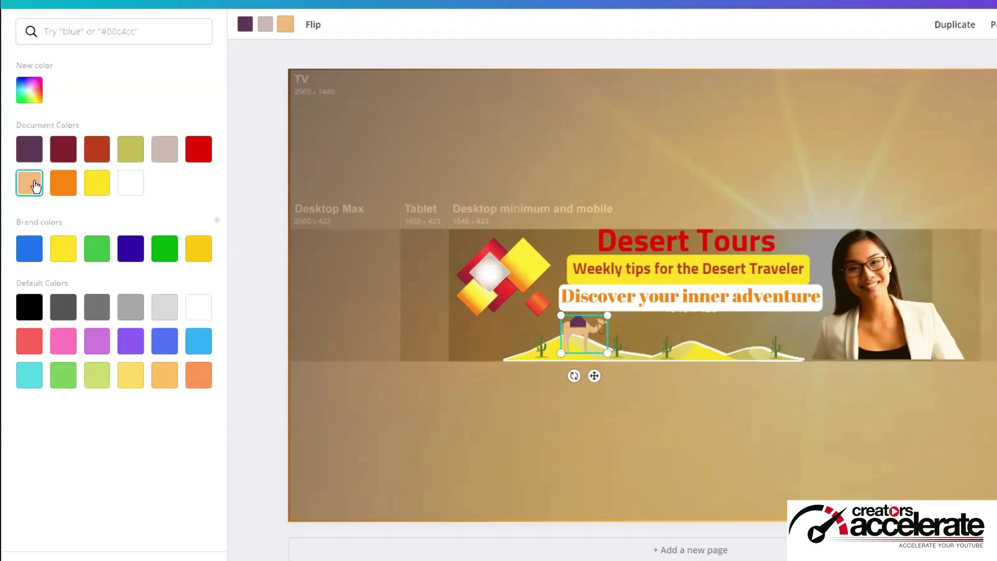
pyautogui.click(29, 91)
pyautogui.moveTo(107, 125); pyautogui.dragTo(121, 143)
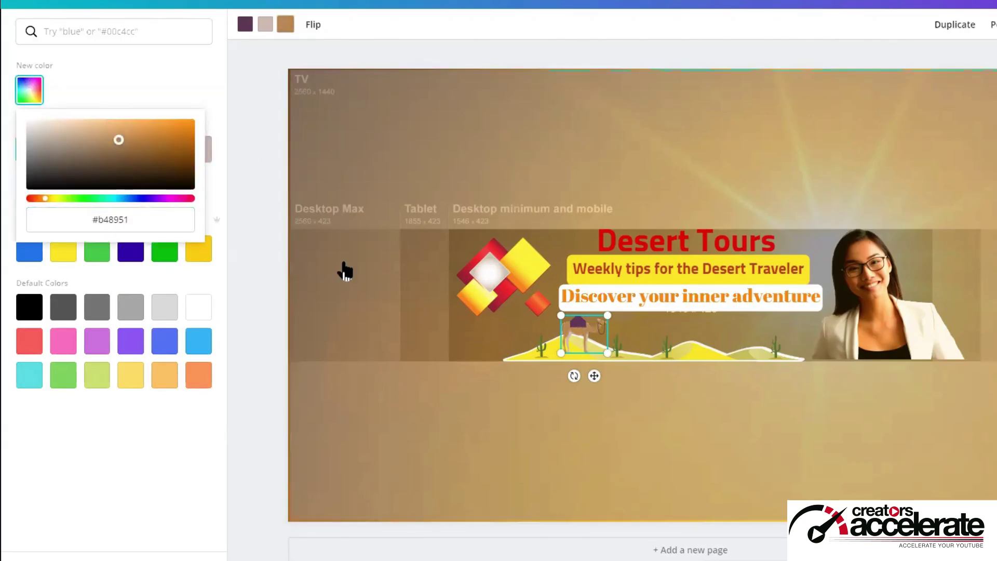
# Change the camel's pale beige accent color to a darker custom greyish brown
pyautogui.click(267, 27)
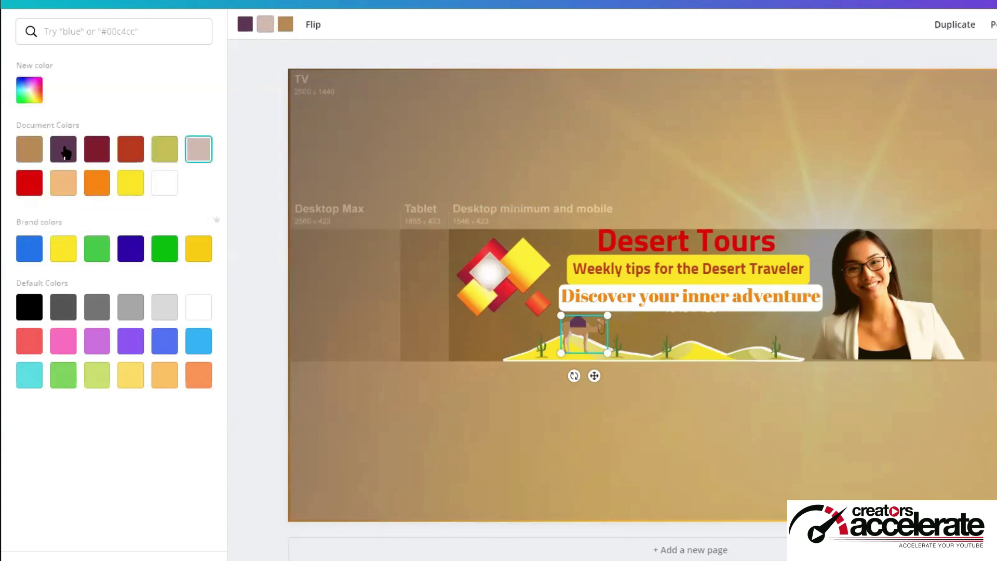
pyautogui.click(30, 91)
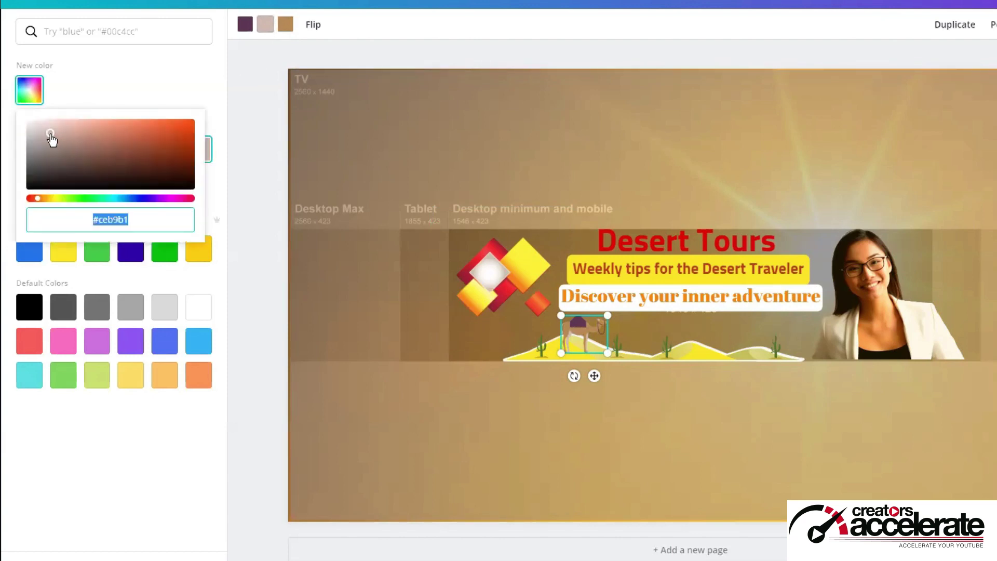
pyautogui.moveTo(50, 134); pyautogui.dragTo(71, 156)
pyautogui.click(590, 452)
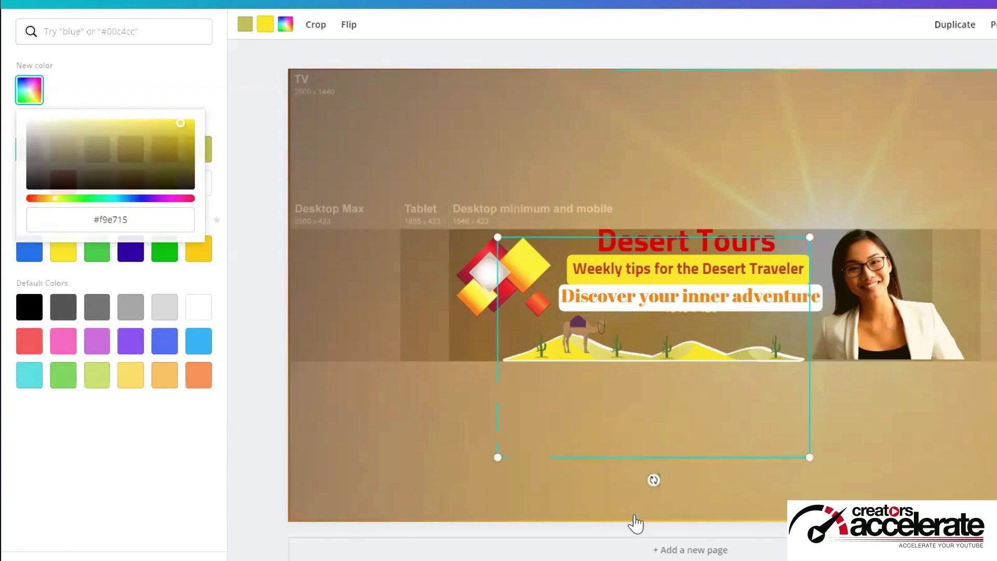
pyautogui.press('Escape')
# Search the elements for "jeep"
pyautogui.click(23, 156)
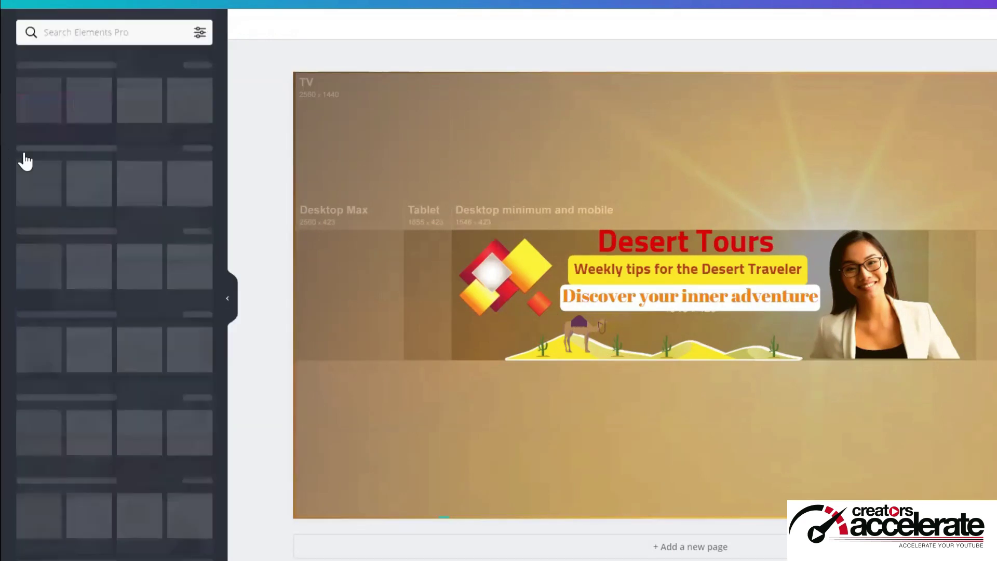
pyautogui.click(103, 32)
pyautogui.write('jeep')
pyautogui.press('Return')
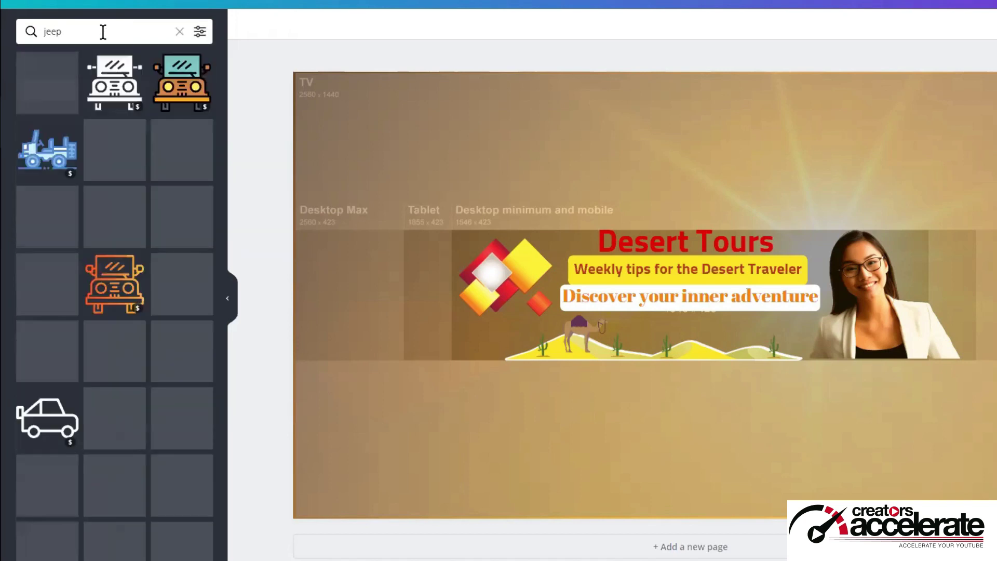
# Limit the results to Free and Pro elements and stand the small red front-facing jeep on the dunes' right part below the slogan
pyautogui.click(199, 32)
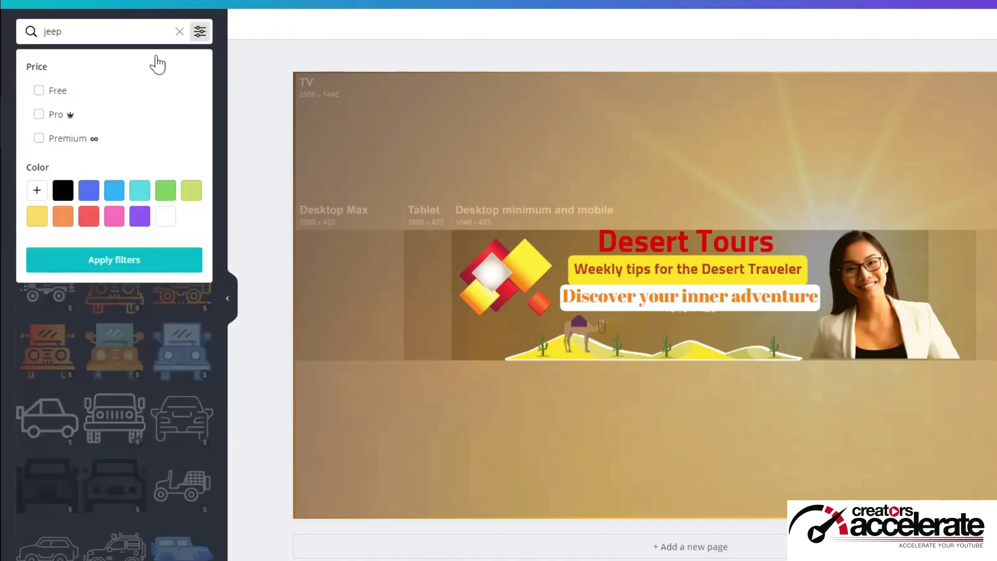
pyautogui.click(39, 91)
pyautogui.click(39, 114)
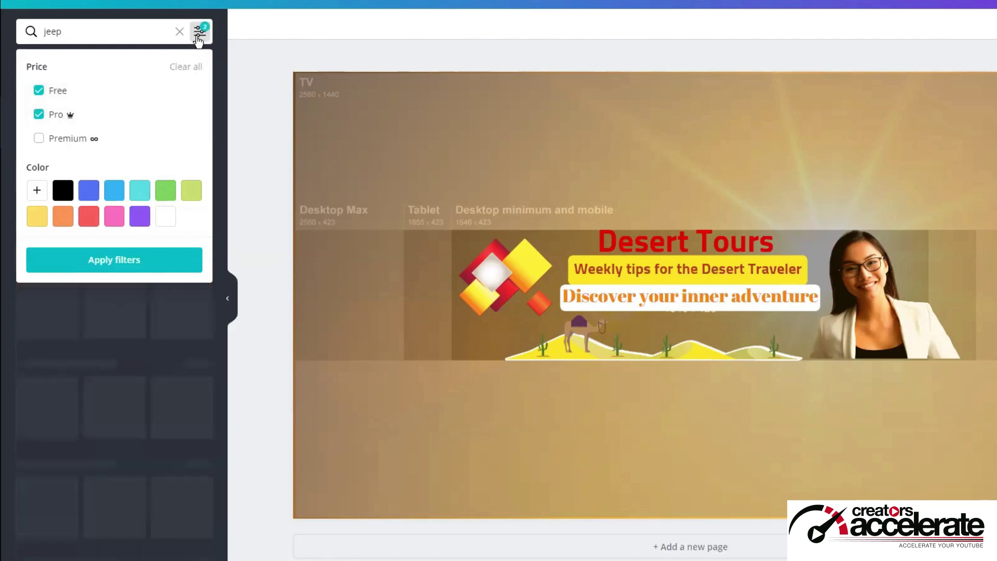
pyautogui.click(198, 37)
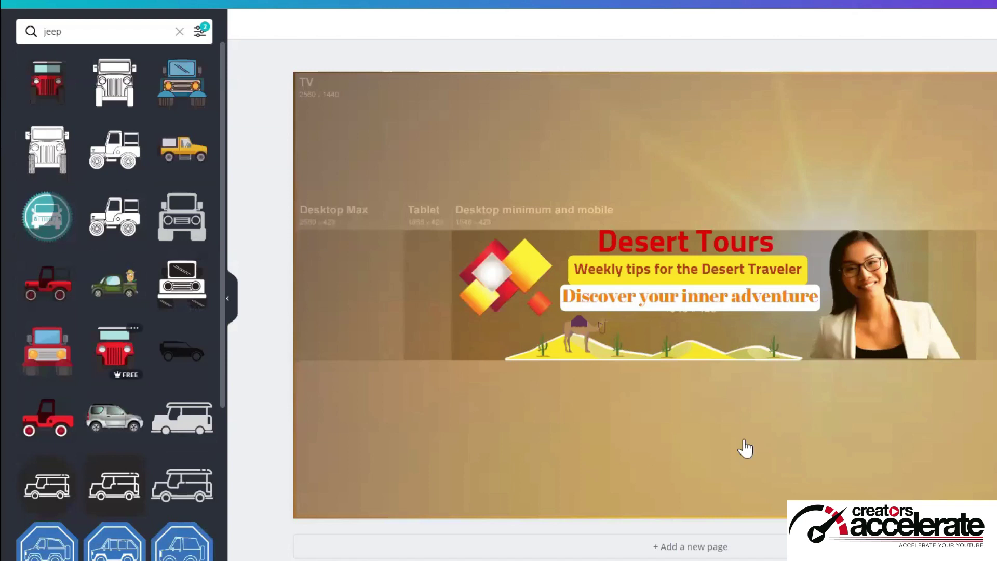
pyautogui.moveTo(782, 199); pyautogui.dragTo(748, 319)
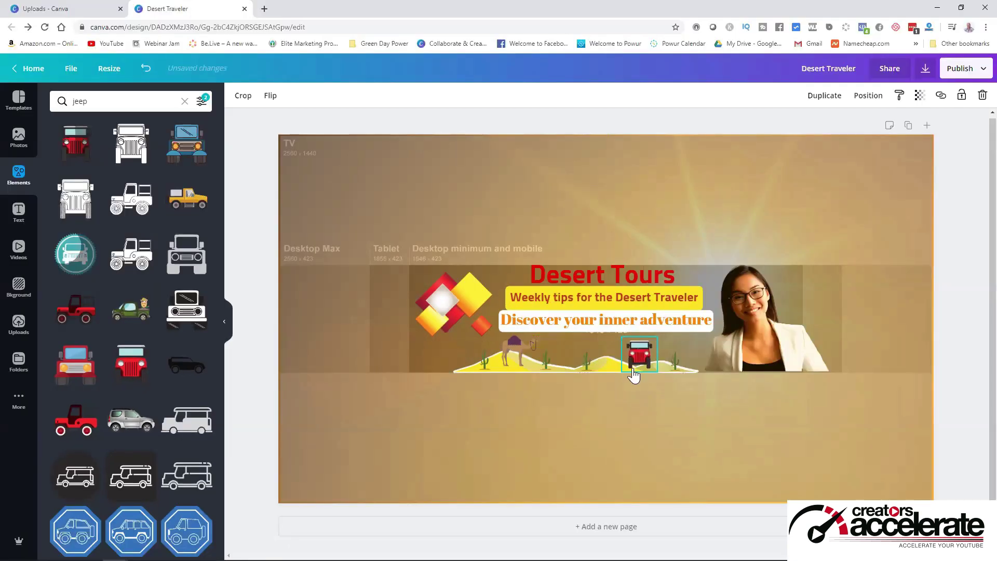
pyautogui.click(634, 370)
# Set the size-guide overlay's transparency to 0 to preview the banner without the guides
pyautogui.click(339, 411)
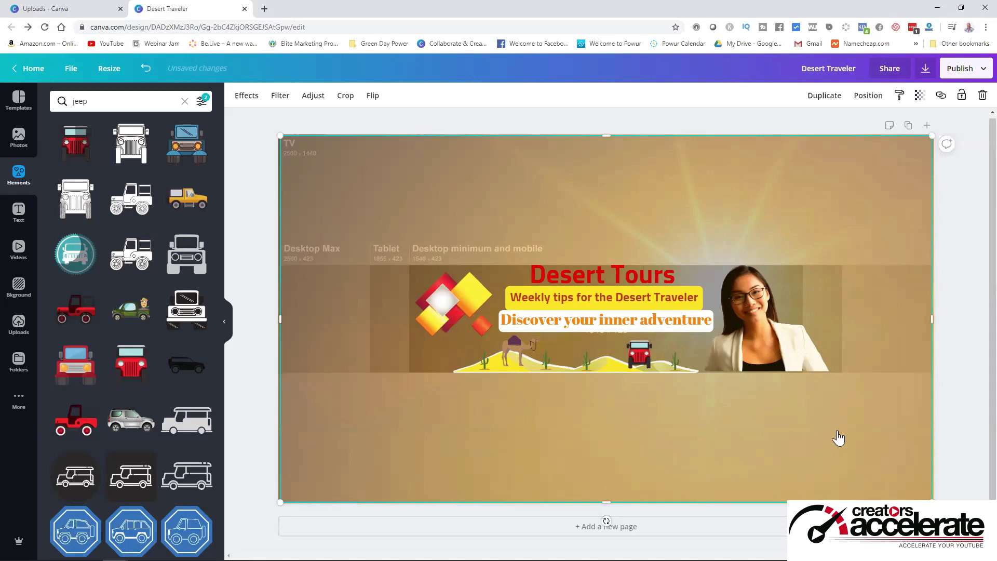
pyautogui.click(919, 96)
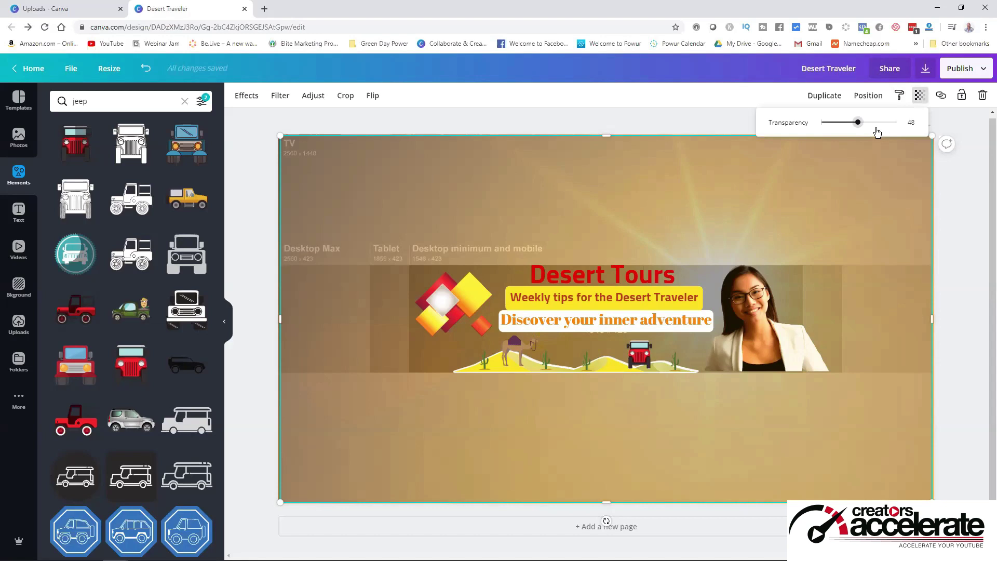
pyautogui.moveTo(860, 126); pyautogui.dragTo(820, 126)
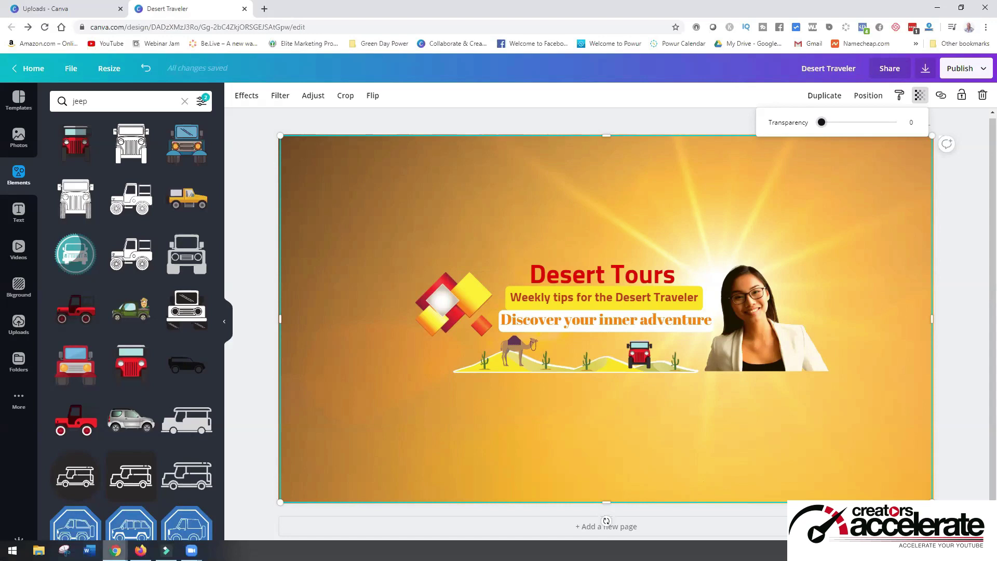
# Switch to YouTube and examine several channels' banners for the content beside the faces and around the link icons
pyautogui.moveTo(116, 550)
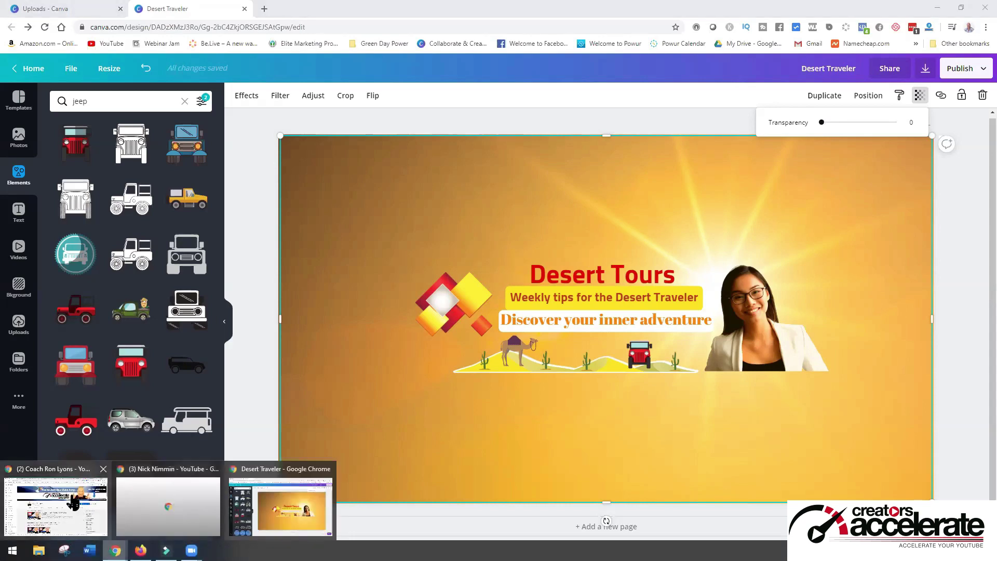
pyautogui.click(77, 506)
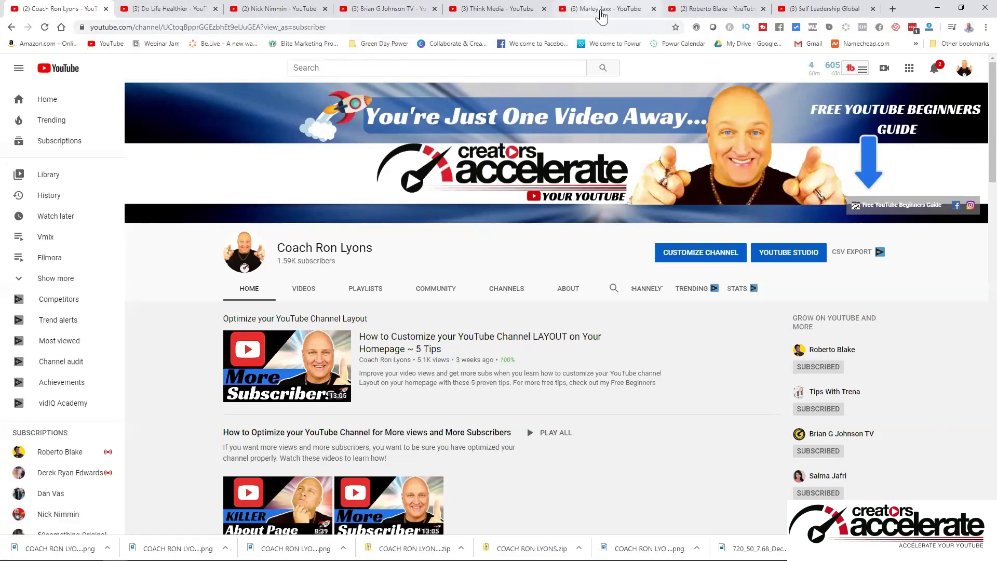
pyautogui.click(701, 9)
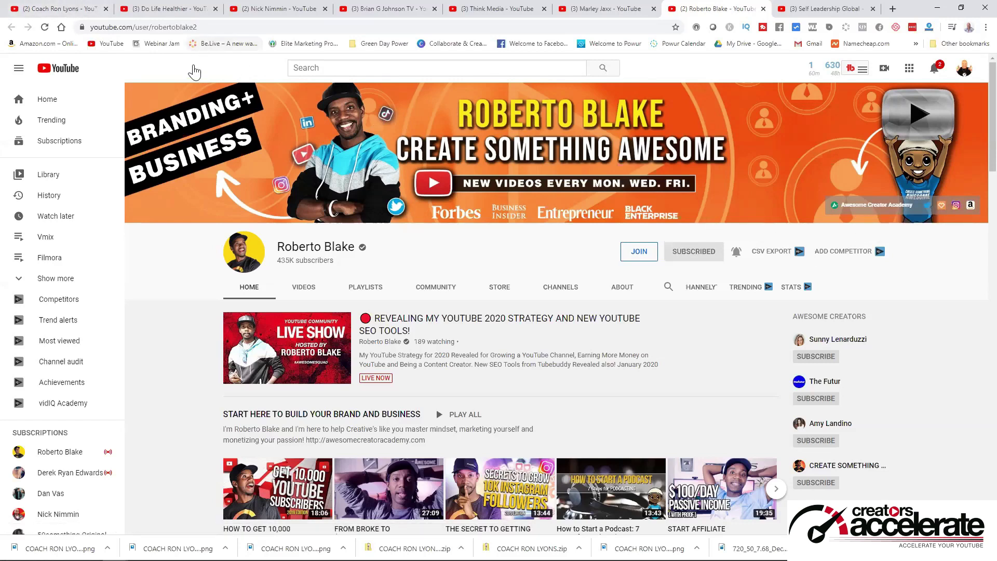
pyautogui.click(60, 10)
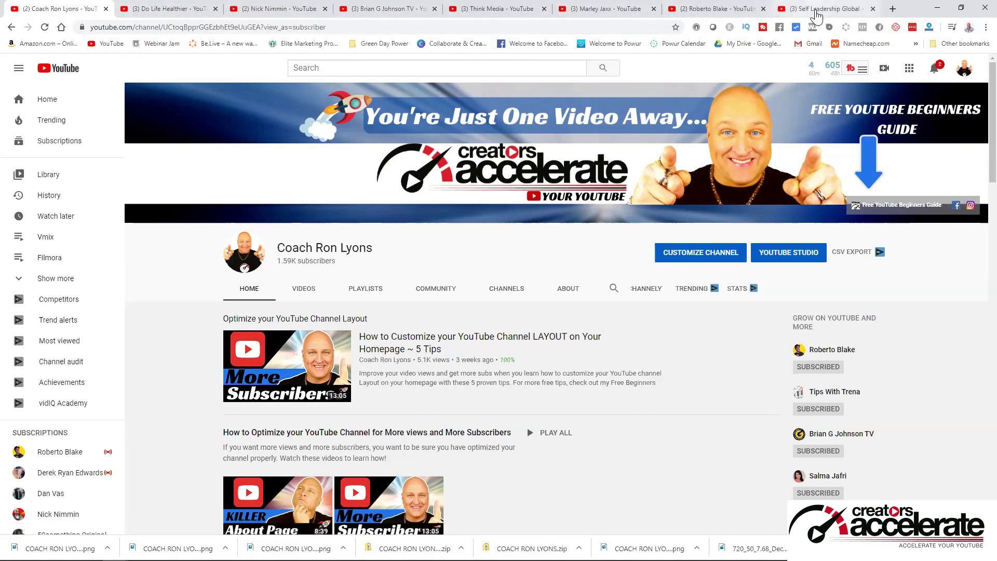
pyautogui.click(818, 9)
pyautogui.click(597, 14)
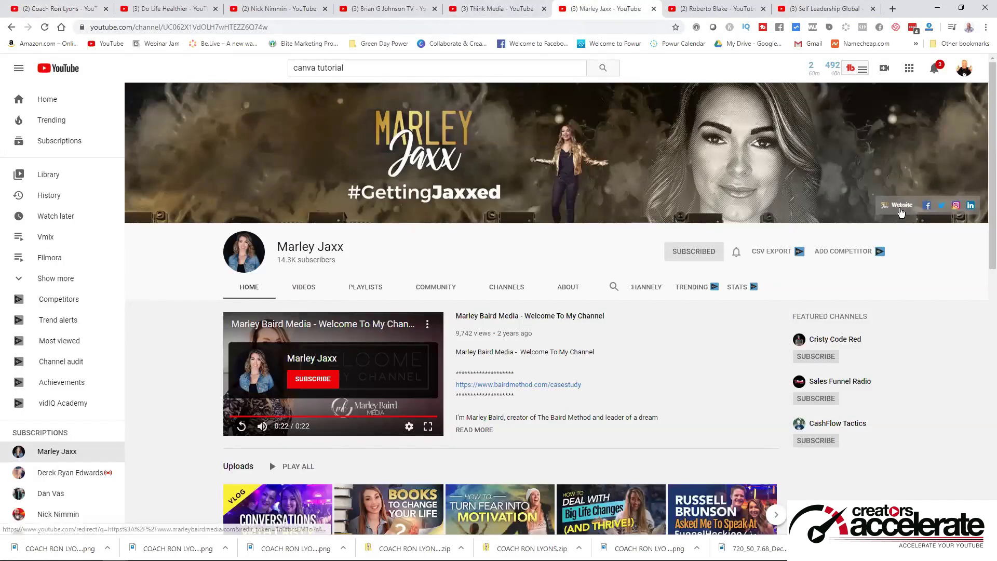
pyautogui.click(818, 8)
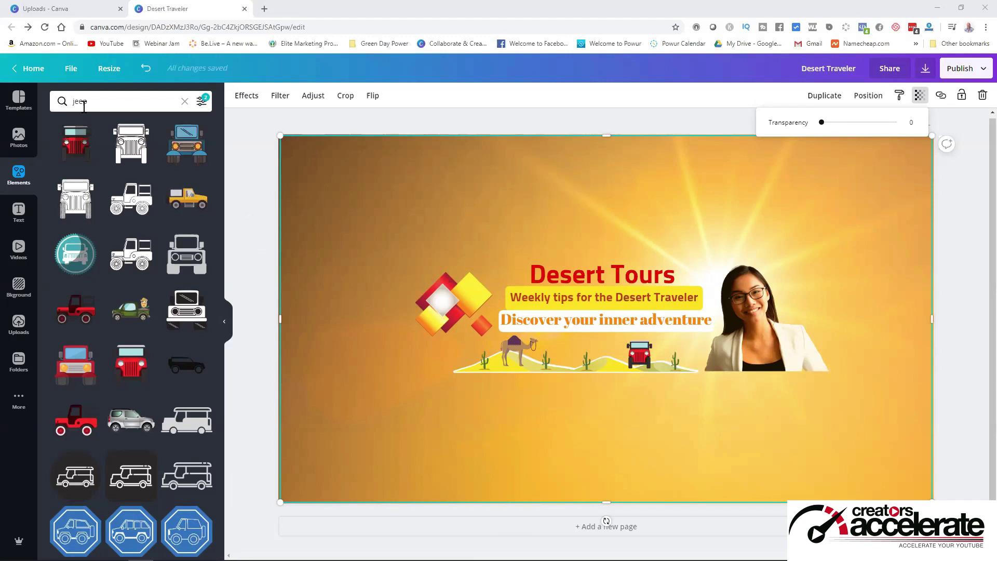
# Search the elements for "arrow", add the straight white brush-stroke arrow and rotate it to point down
pyautogui.click(63, 107)
pyautogui.hotkey('ctrl', 'a')
pyautogui.write('arrow')
pyautogui.press('Return')
pyautogui.scroll(-5, 88, 271)
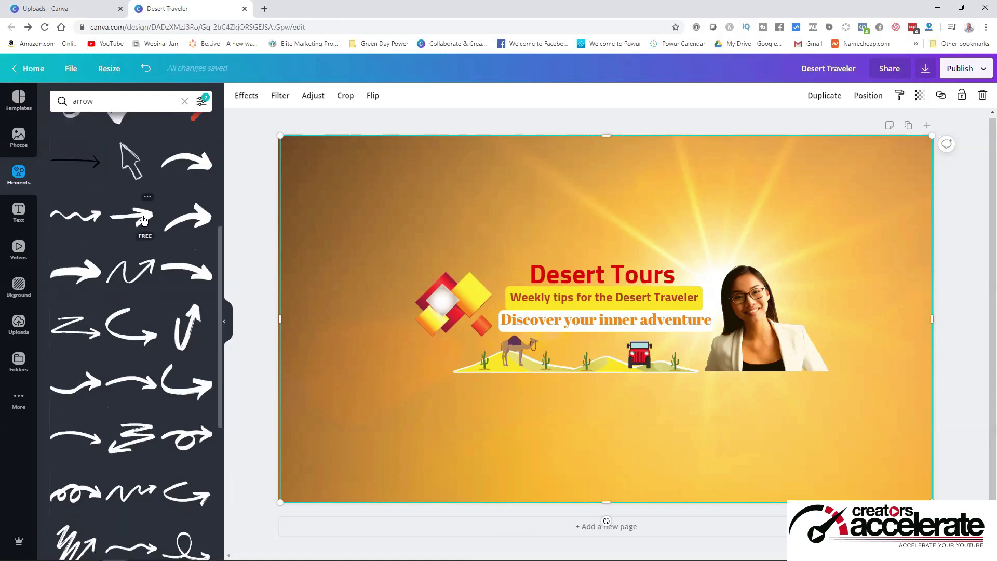
pyautogui.click(143, 220)
pyautogui.moveTo(605, 410); pyautogui.dragTo(459, 337)
# Raise the size-guide overlay's transparency value to bring the guides back over the banner
pyautogui.click(878, 171)
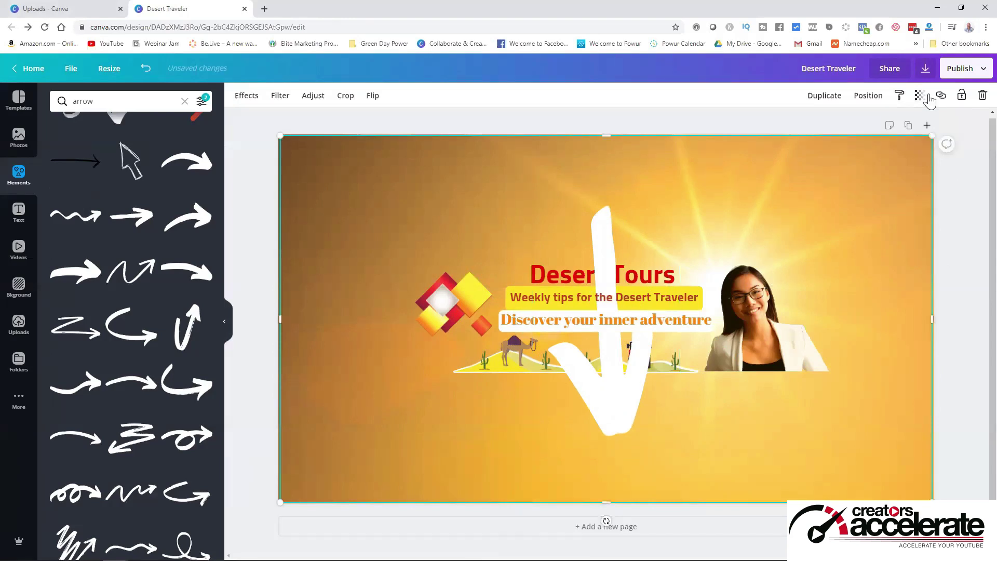
pyautogui.click(919, 97)
pyautogui.moveTo(823, 128); pyautogui.dragTo(874, 127)
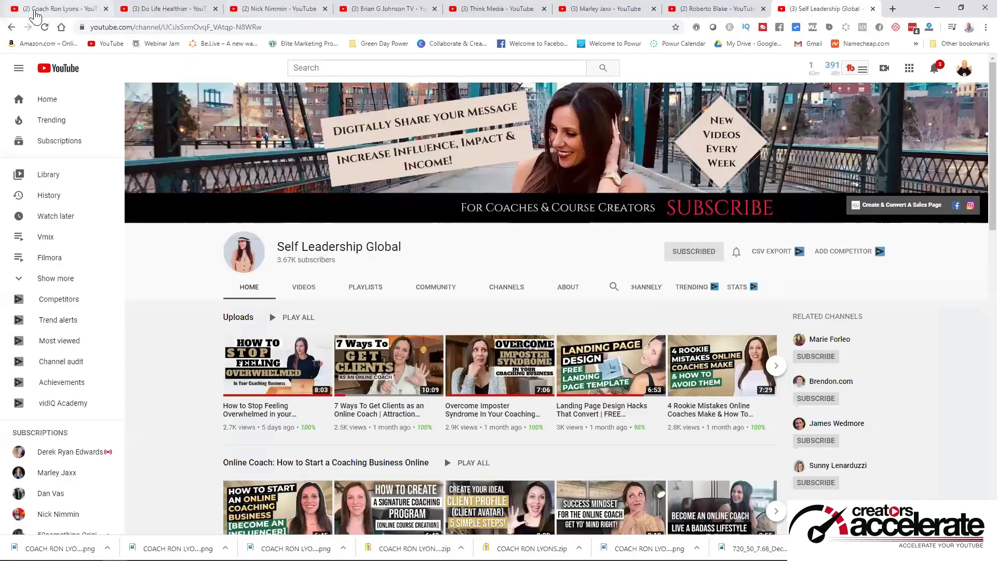
# Examine where the blue arrow sits above the links in the Creators Accelerate channel banner and return to Canva
pyautogui.click(35, 9)
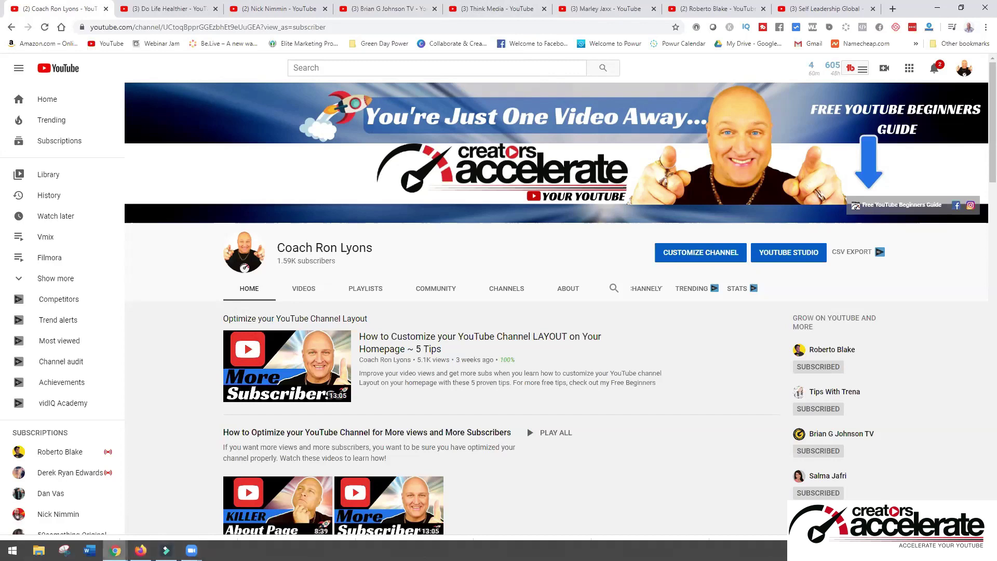
pyautogui.moveTo(115, 550)
pyautogui.click(267, 507)
# Shrink the arrow, place it to the right of the woman's cutout and color it the document's red
pyautogui.moveTo(582, 387); pyautogui.dragTo(800, 389)
pyautogui.moveTo(896, 456); pyautogui.dragTo(773, 228)
pyautogui.moveTo(812, 283); pyautogui.dragTo(857, 332)
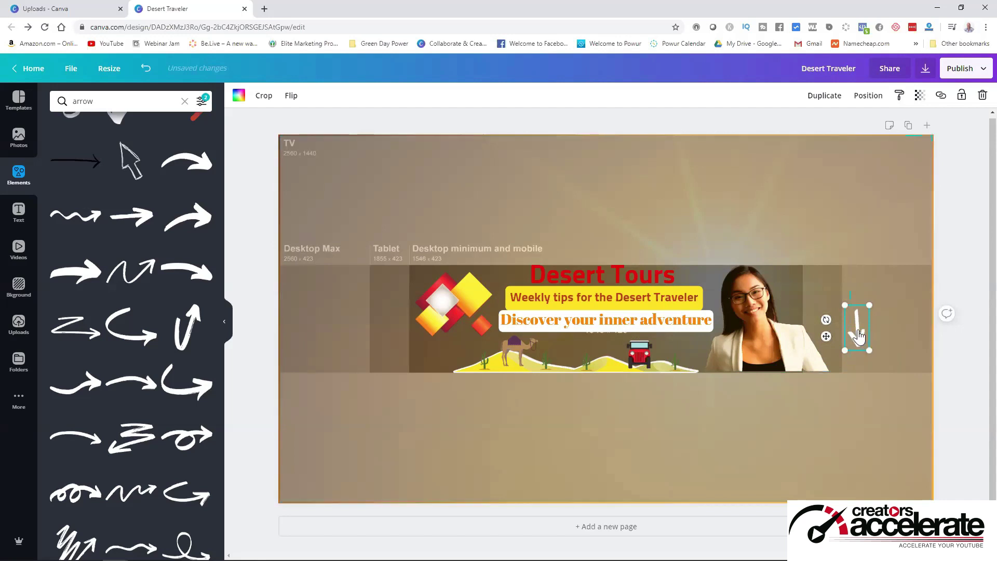
pyautogui.moveTo(870, 350); pyautogui.dragTo(855, 321)
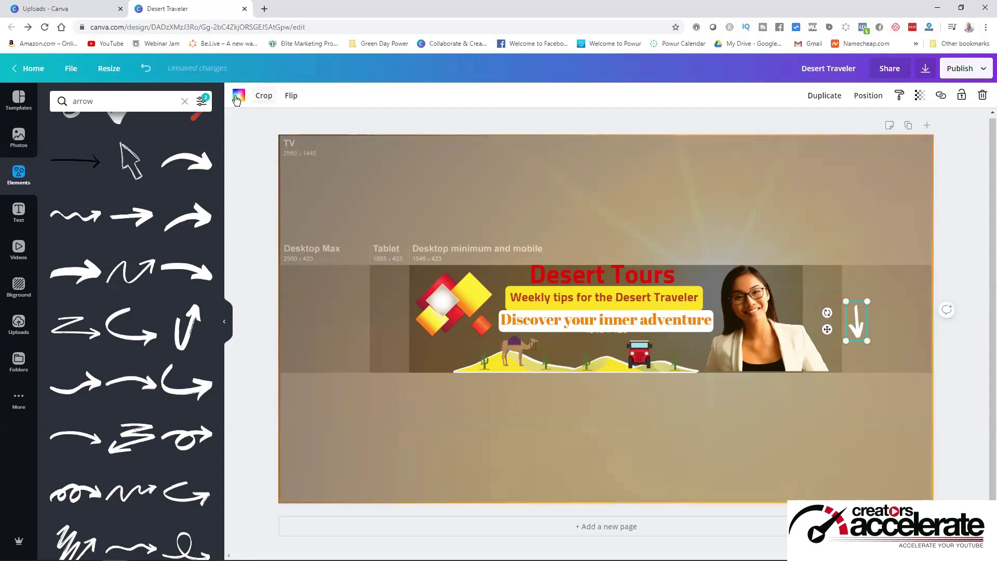
pyautogui.click(238, 97)
pyautogui.click(61, 226)
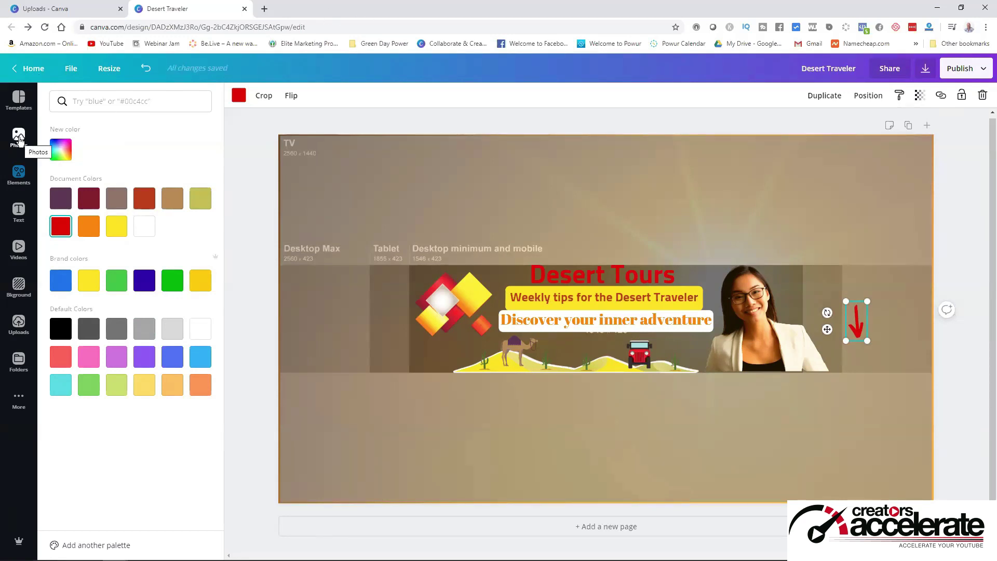
# Add a heading reading "Free Travelers Guide" and place it on two lines above the red arrow
pyautogui.click(18, 174)
pyautogui.click(18, 213)
pyautogui.click(106, 150)
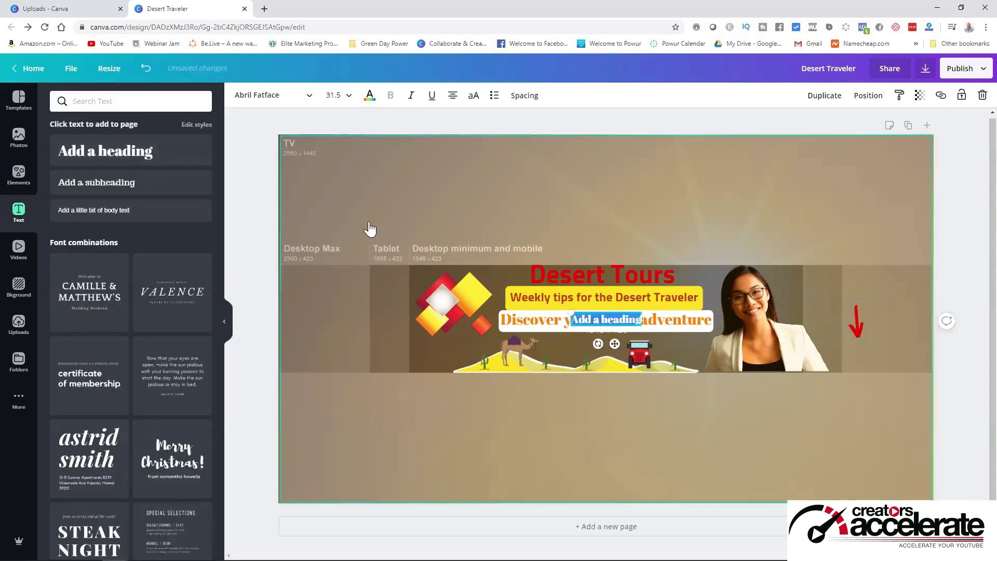
pyautogui.write('Free T')
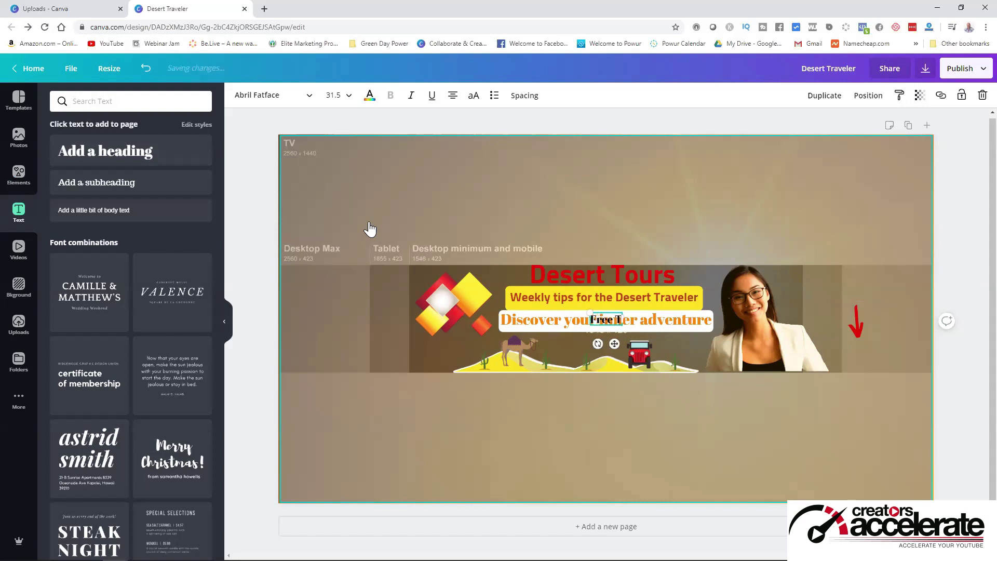
pyautogui.write('ravelers')
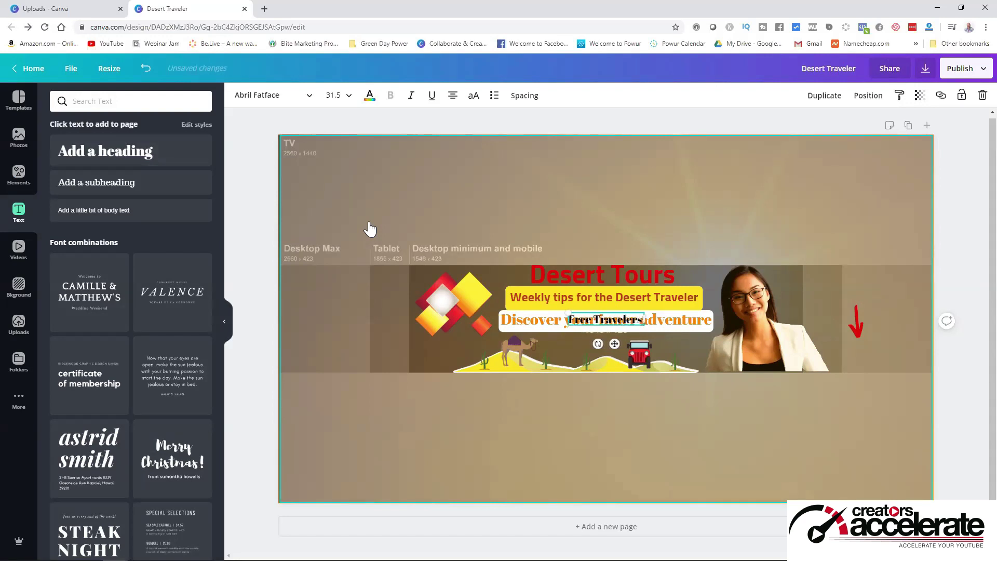
pyautogui.write(' Guide')
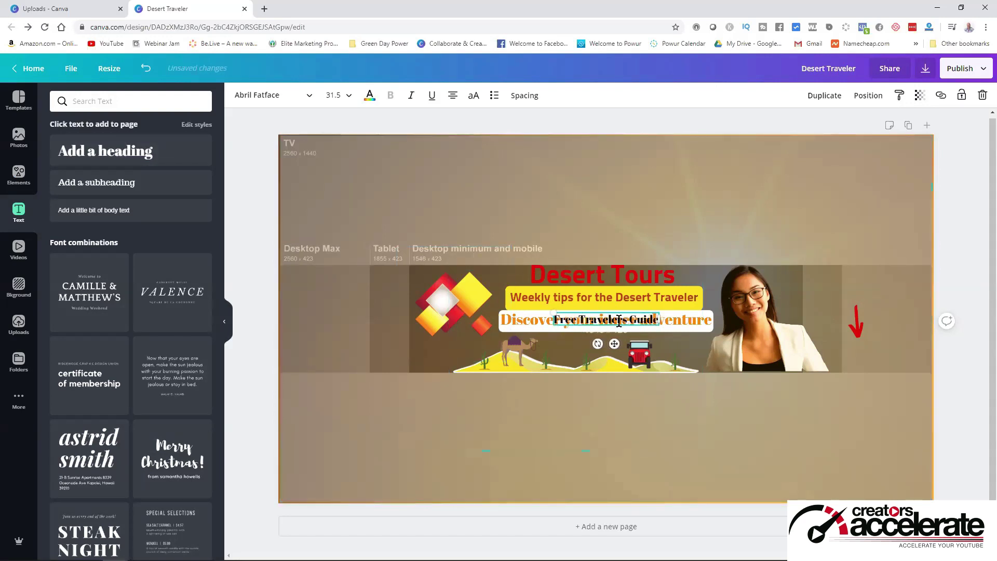
pyautogui.moveTo(614, 310); pyautogui.dragTo(863, 273)
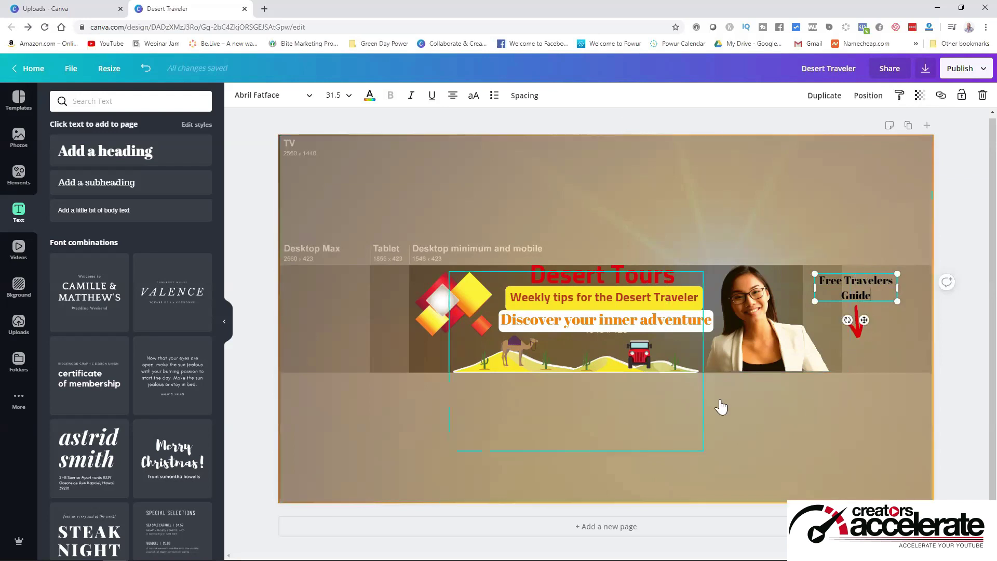
# Make the size-guide overlay more opaque and check the red arrow's placement against the device areas
pyautogui.moveTo(883, 143)
pyautogui.mouseDown()
pyautogui.moveTo(916, 110)
pyautogui.moveTo(808, 129)
pyautogui.moveTo(891, 128)
pyautogui.moveTo(887, 153)
pyautogui.mouseUp()
pyautogui.click(919, 96)
pyautogui.moveTo(686, 181); pyautogui.dragTo(684, 184)
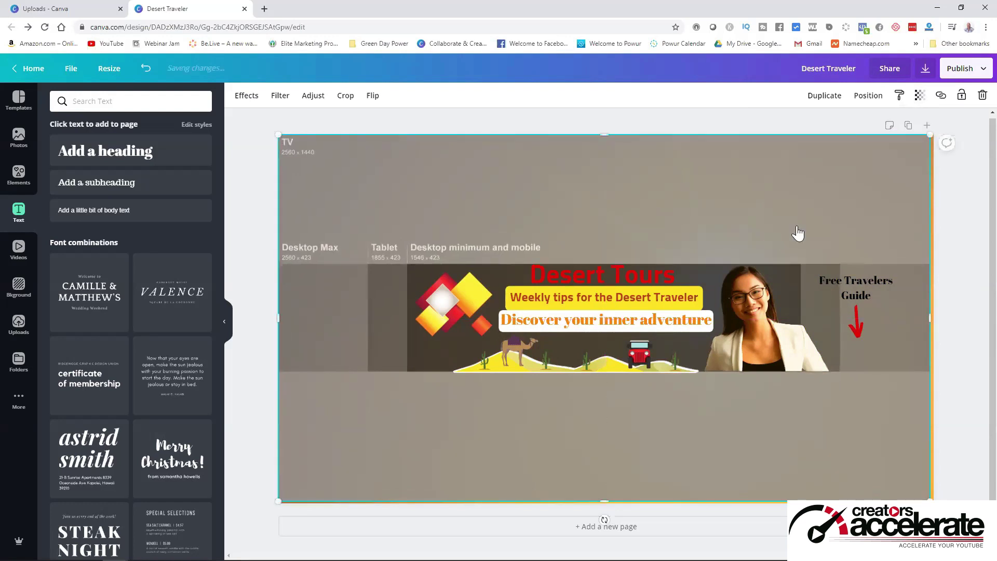
pyautogui.click(858, 331)
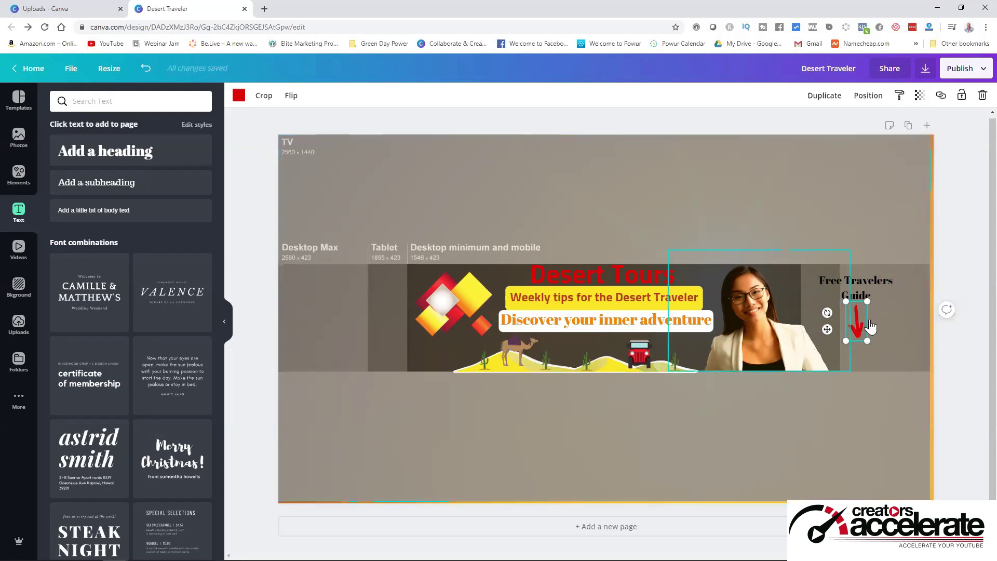
# Delete the size-guide overlay from the banner
pyautogui.click(771, 425)
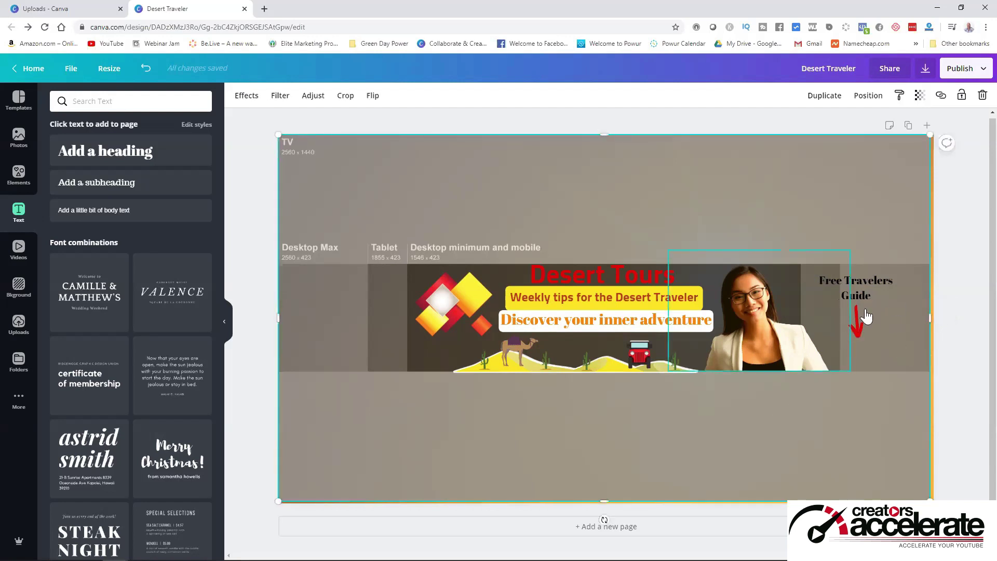
pyautogui.click(983, 96)
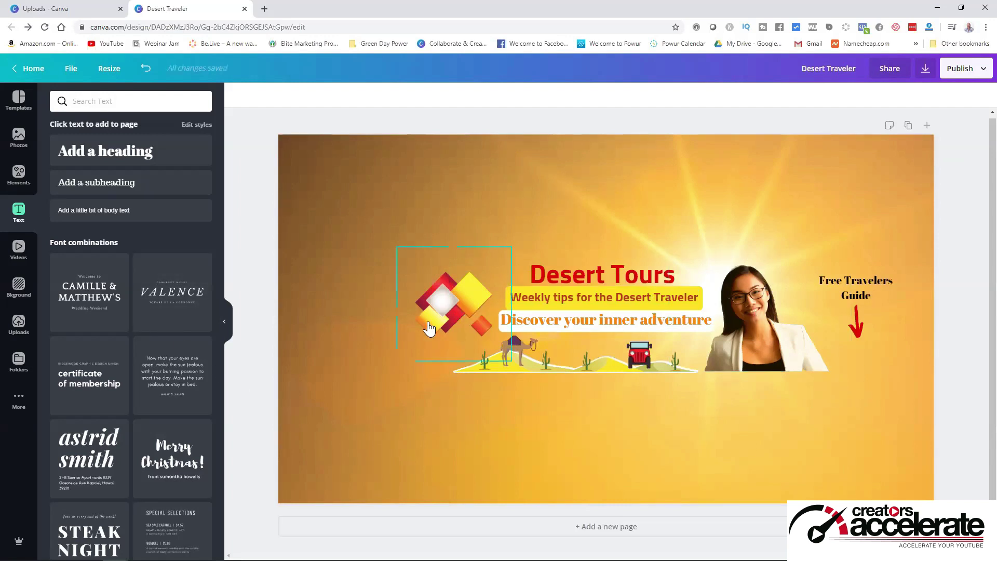
# Download the Desert Traveler banner as a PNG at 1.0× size, 2560 x 1440 px
pyautogui.click(924, 70)
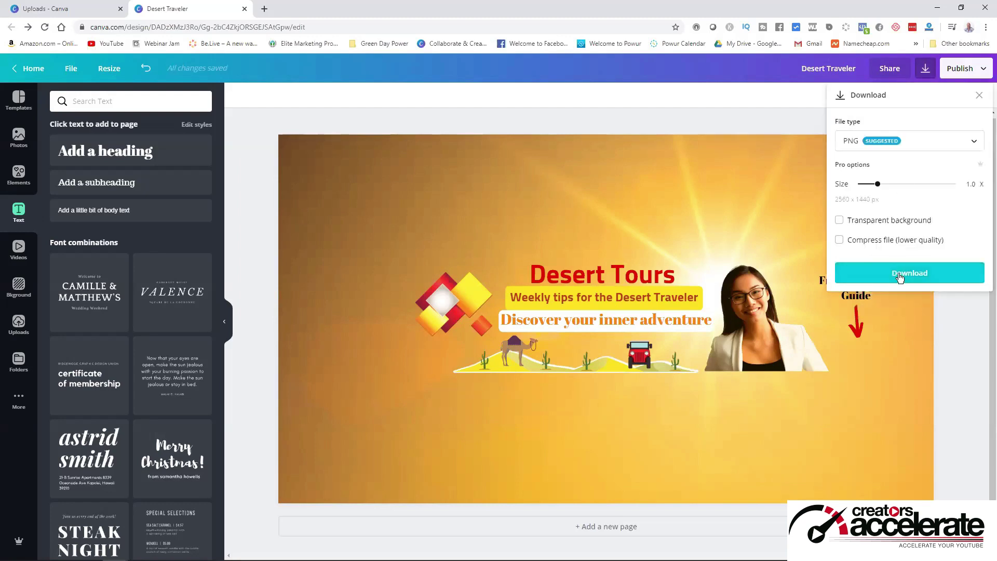
pyautogui.click(900, 278)
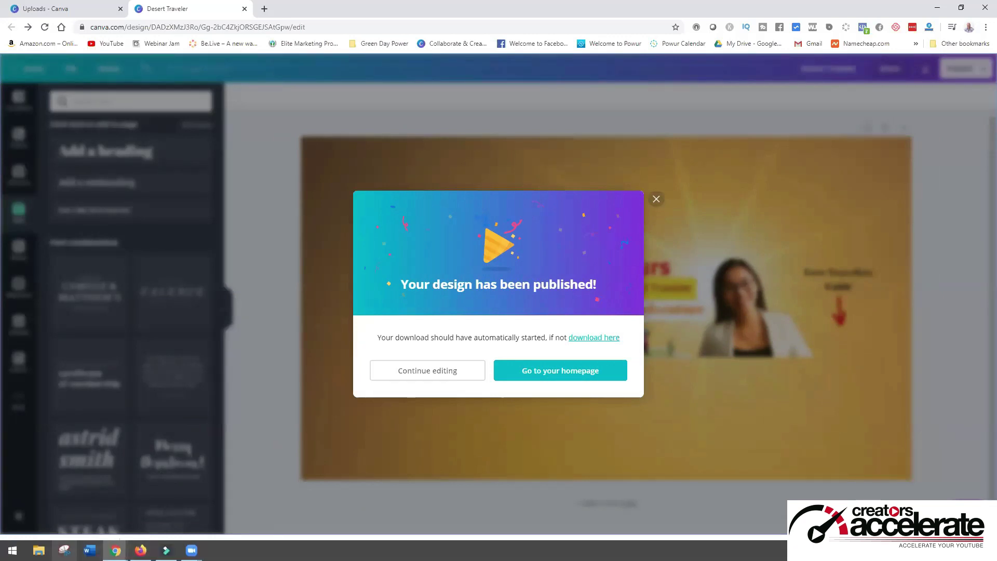
# Switch to the YouTube browser window, change to the Test account and open its channel page
pyautogui.moveTo(111, 540)
pyautogui.click(94, 518)
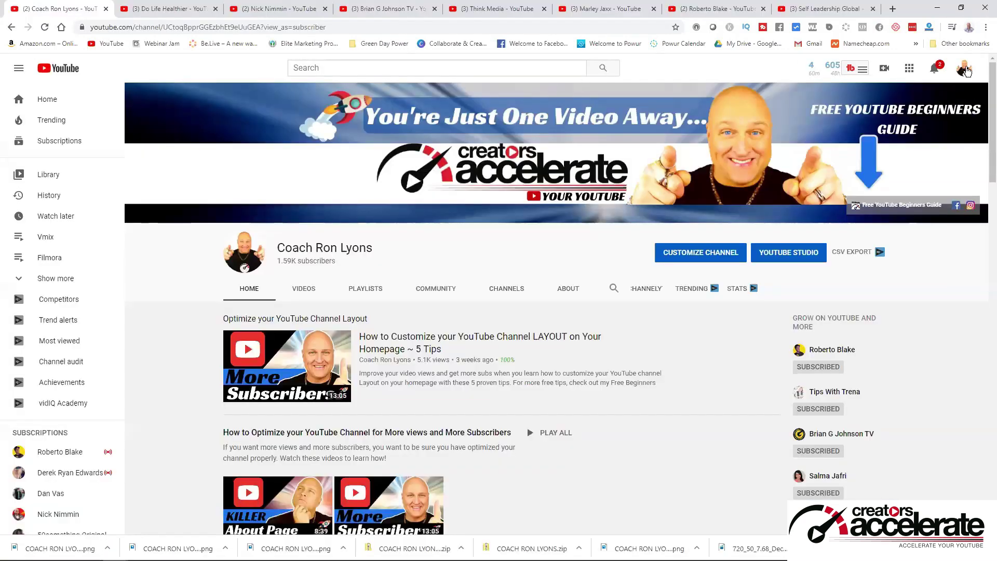
pyautogui.click(965, 73)
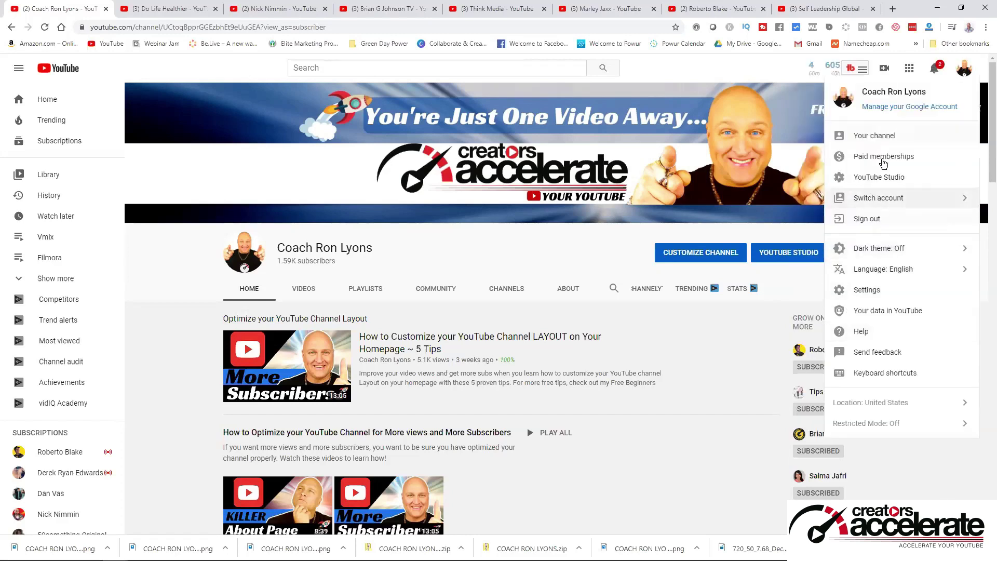
pyautogui.click(880, 196)
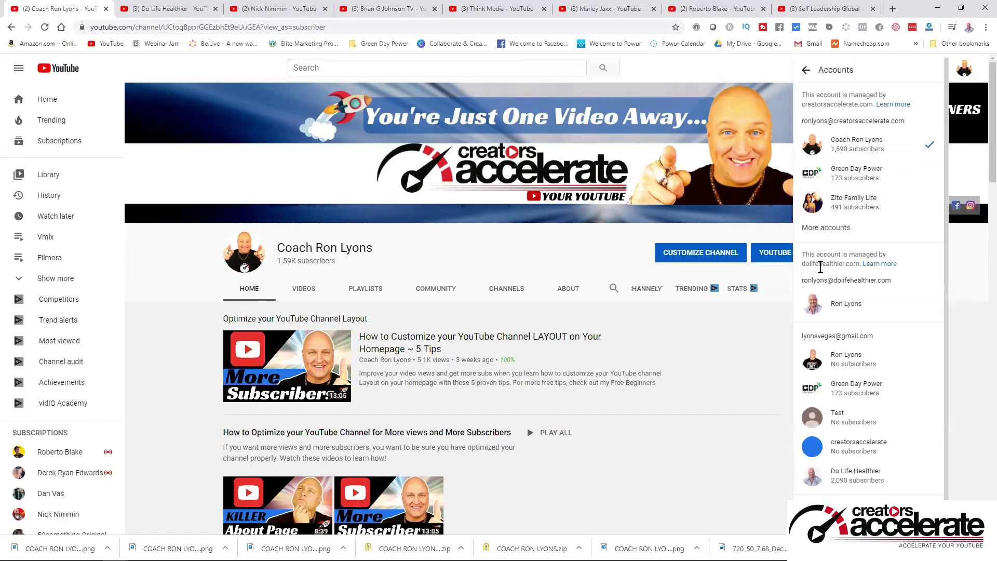
pyautogui.click(839, 416)
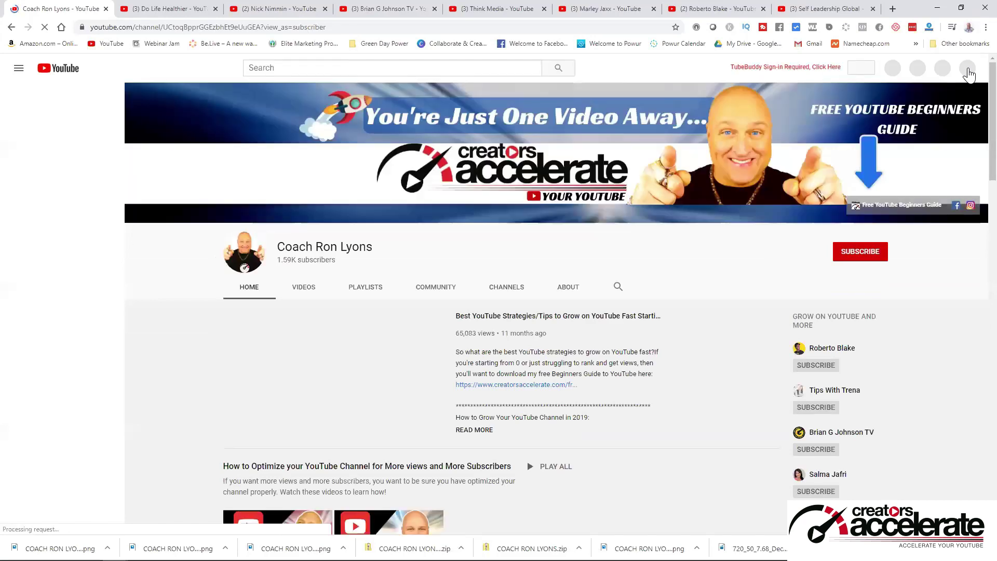
pyautogui.click(966, 70)
pyautogui.click(898, 138)
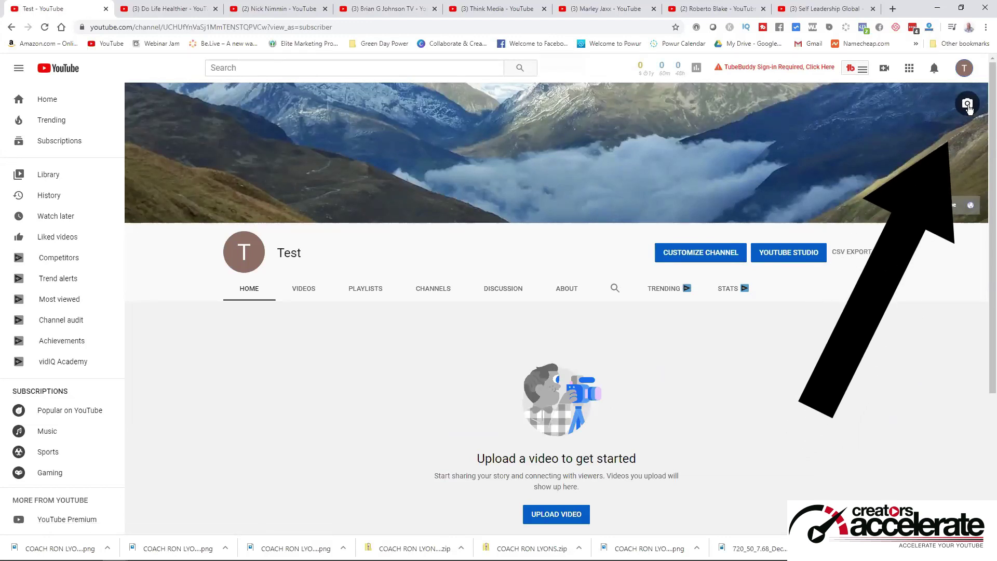
# Upload the Desert Traveler PNG from the Downloads folder as the Test channel's art and apply it without adjusting the crop
pyautogui.click(967, 105)
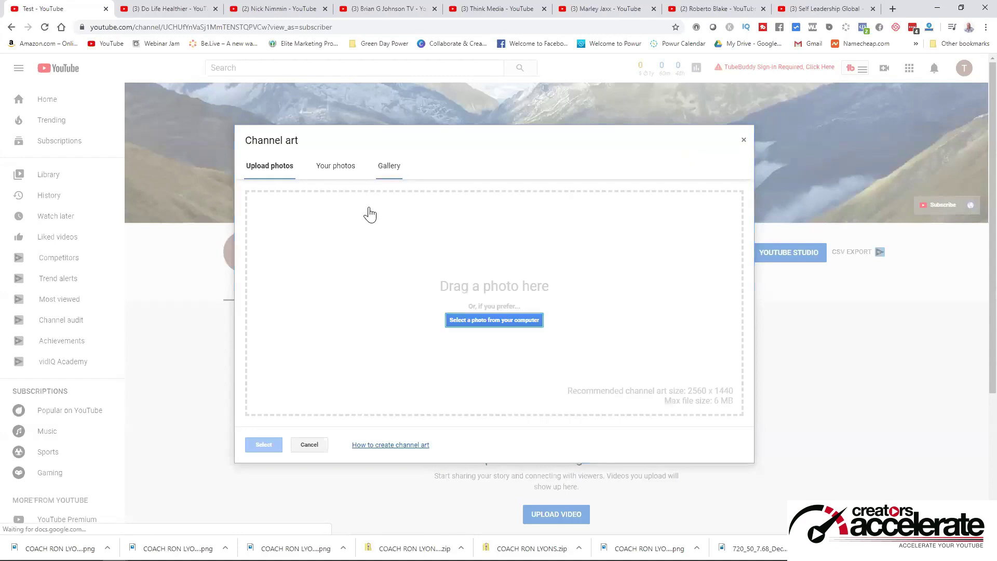
pyautogui.click(455, 320)
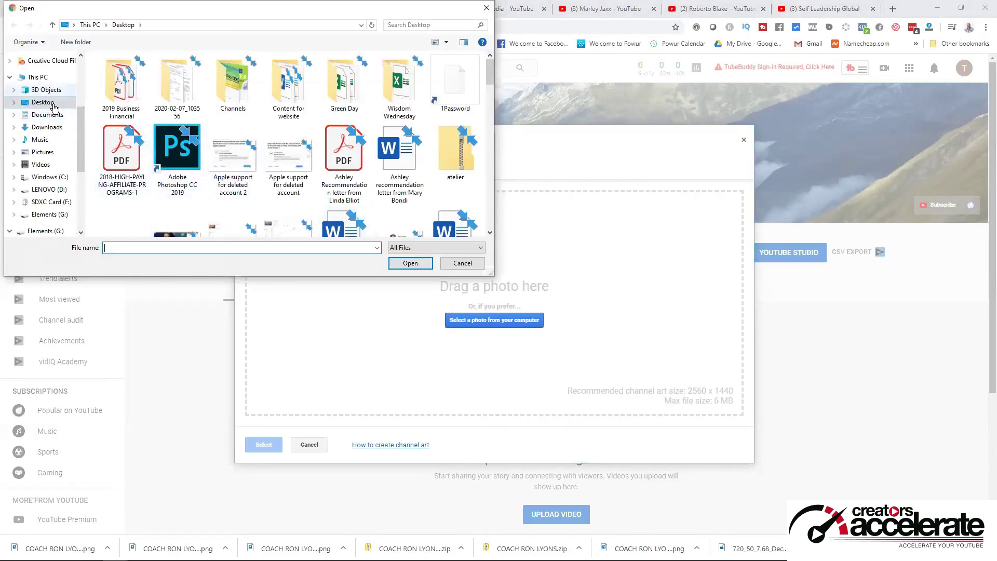
pyautogui.click(51, 127)
pyautogui.click(125, 86)
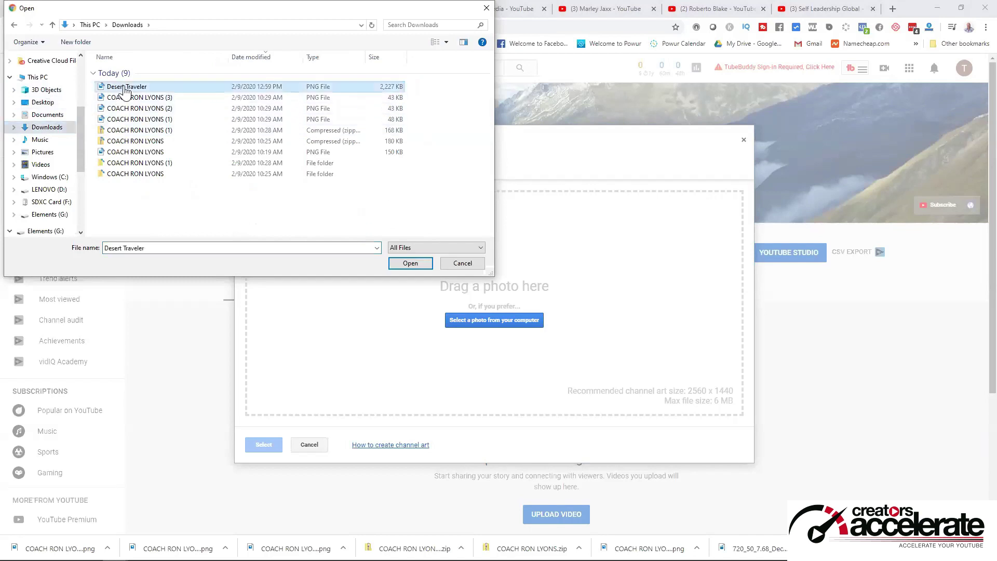
pyautogui.click(410, 263)
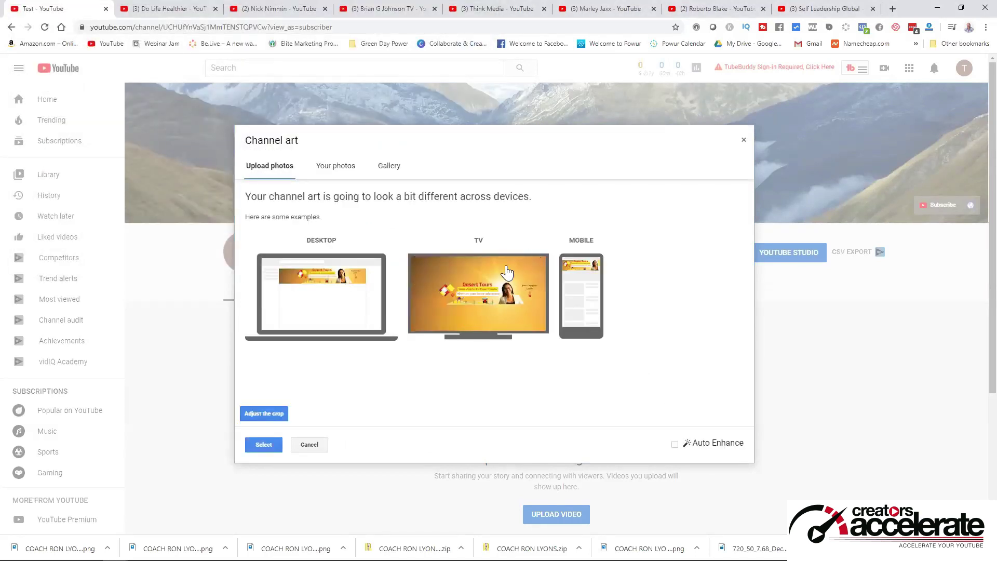
pyautogui.click(263, 445)
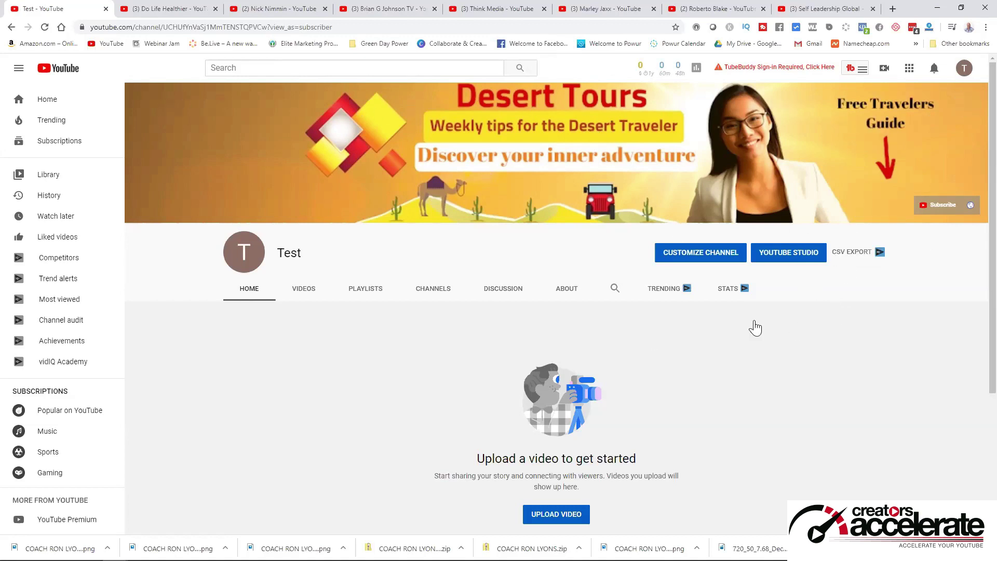
pyautogui.moveTo(500, 129)
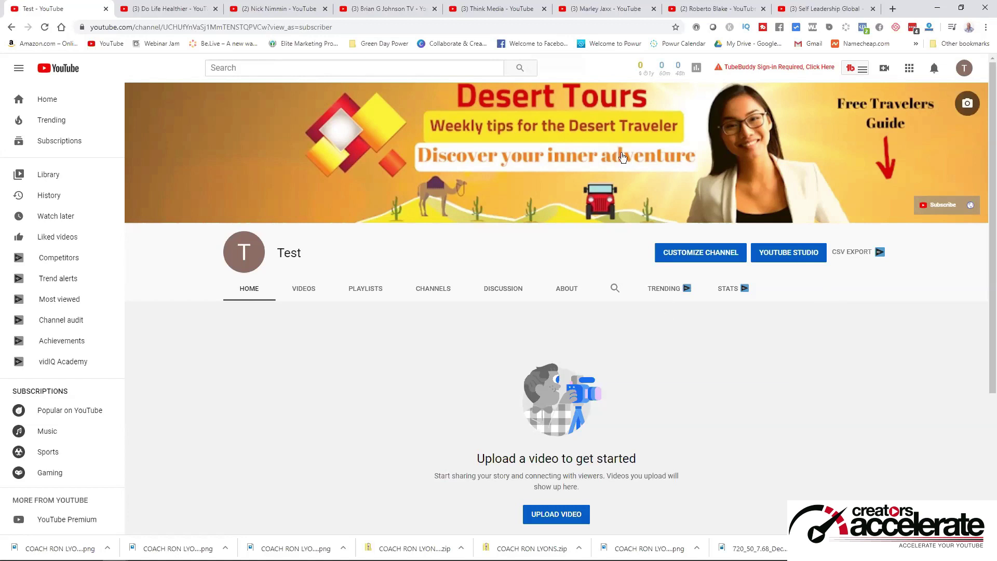